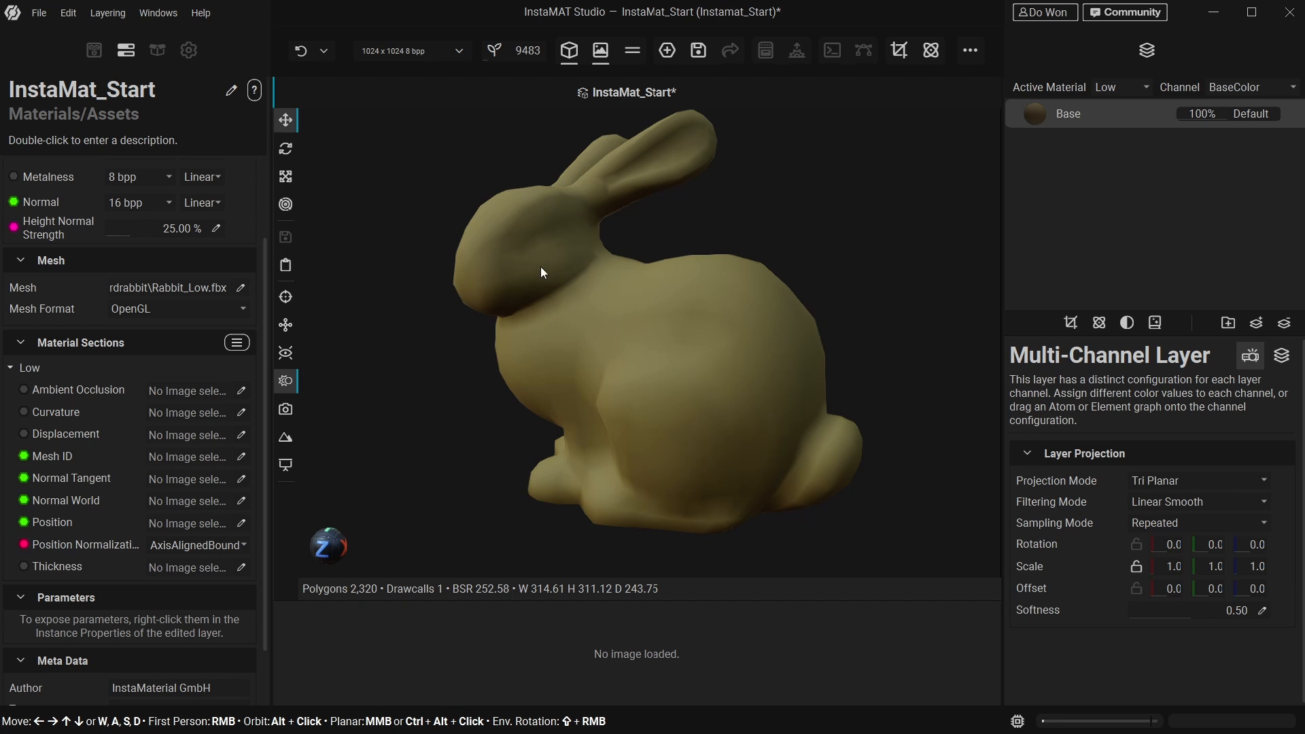
Examine the low-poly rabbit mesh from several angles, checking the ears, head and body up close and as a whole.
middle_click_drag(583, 342, 614, 335)
mouse_move(634, 287)
left_mouse_down("alt")
mouse_move(641, 256)
mouse_move(654, 290)
left_mouse_up("alt")
middle_click_drag(653, 231, 669, 264)
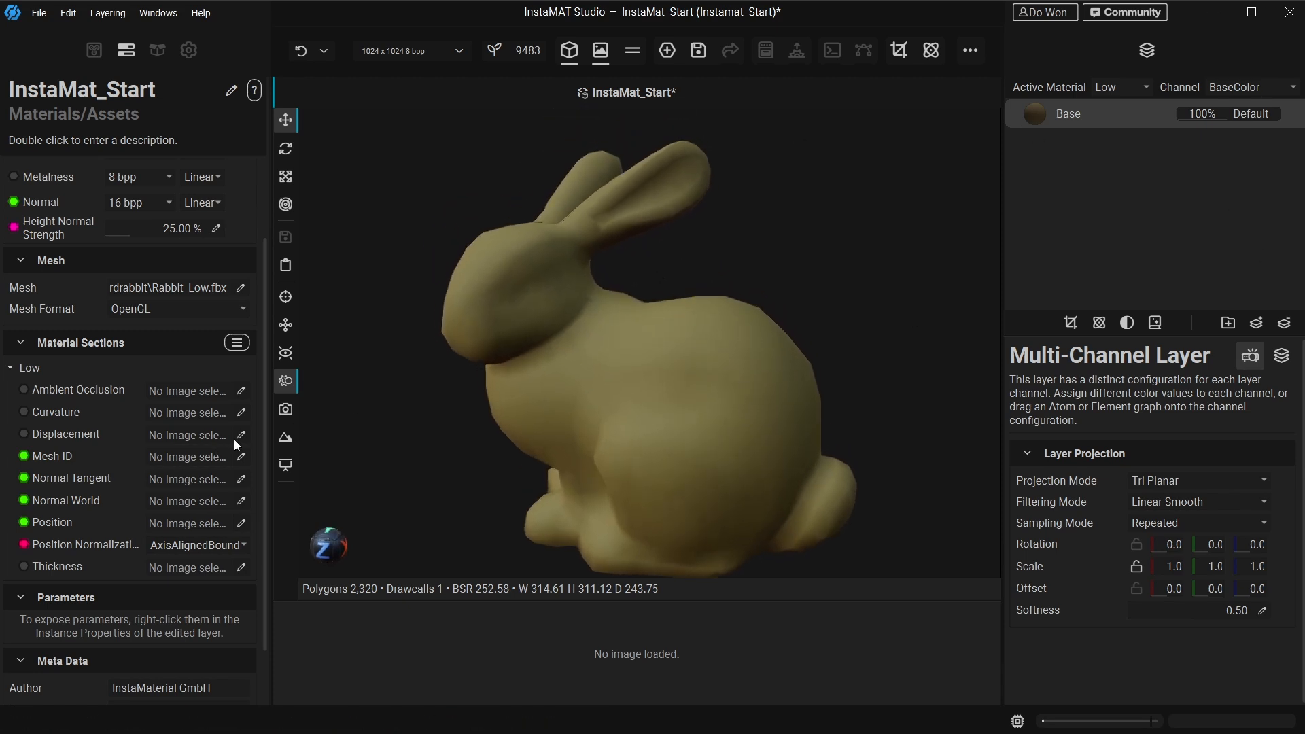
middle_click_drag(501, 406, 524, 377)
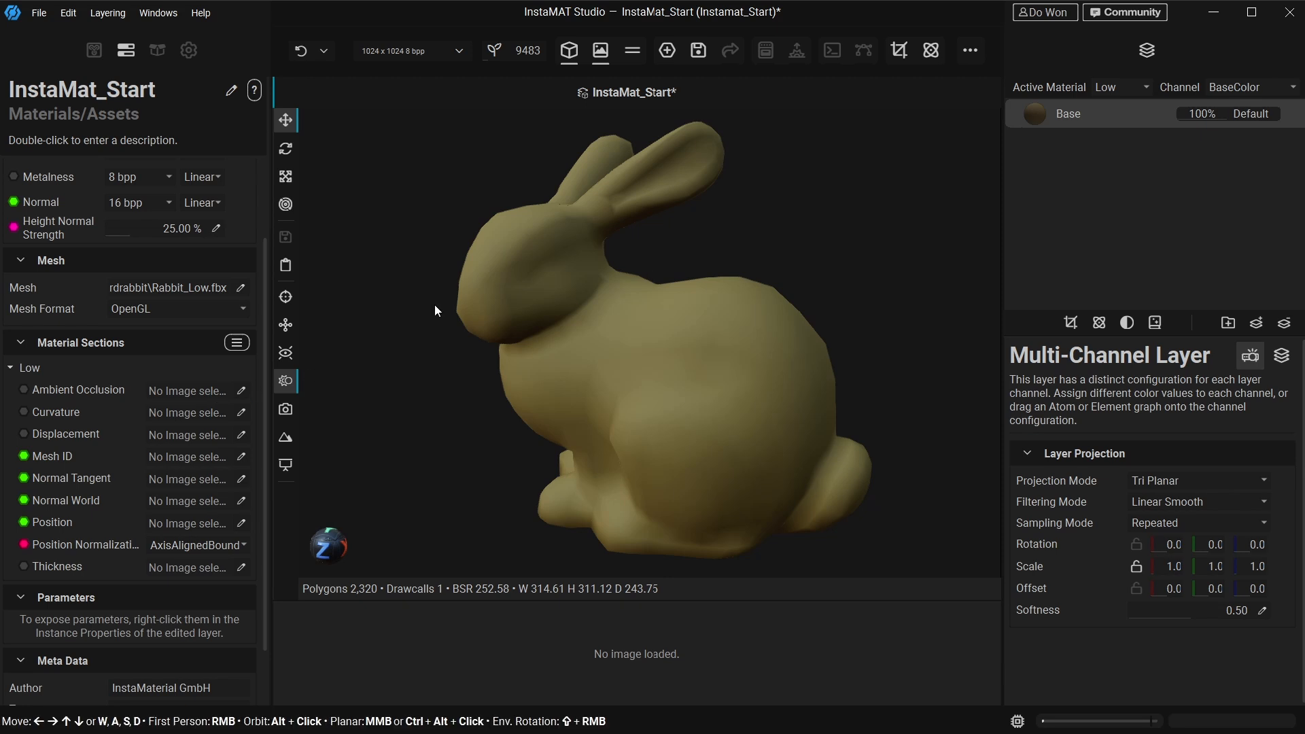
scroll(614, 271, "up", 3)
middle_click_drag(624, 230, 670, 328)
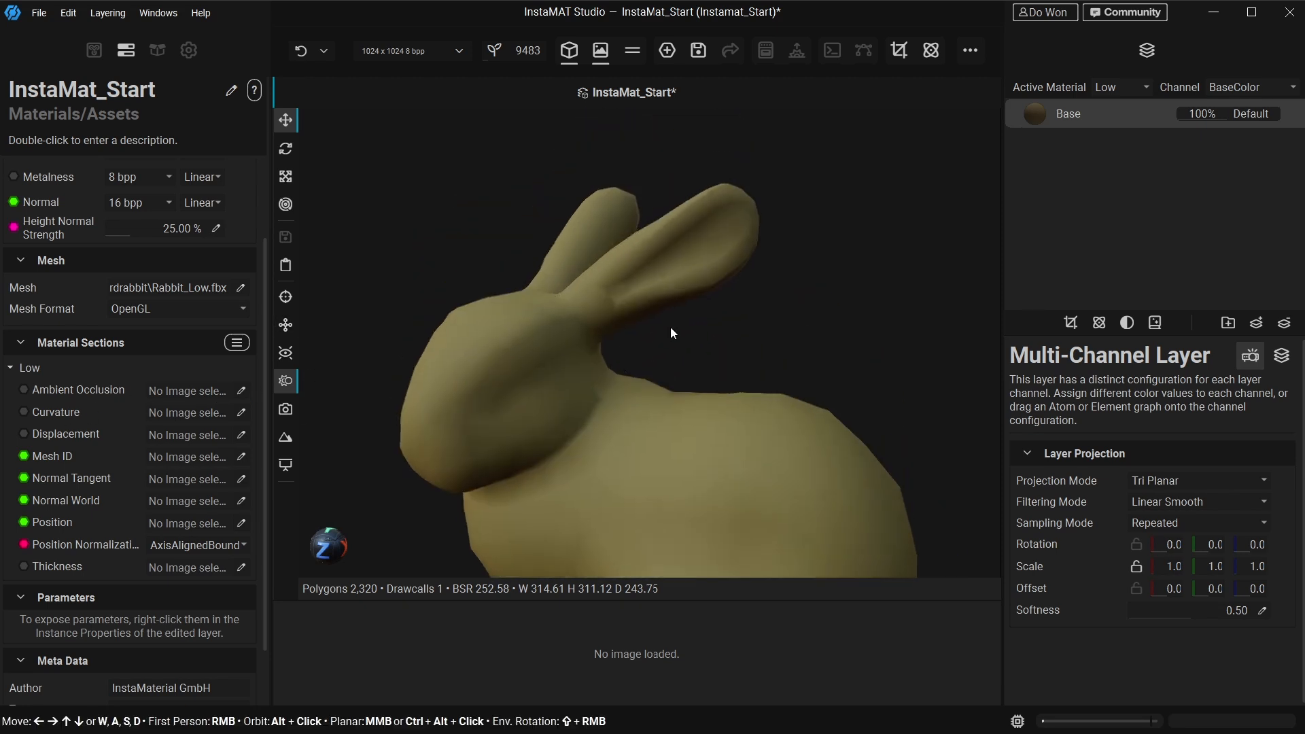
left_click_drag(689, 297, 762, 295, "alt")
scroll(634, 297, "up", 3)
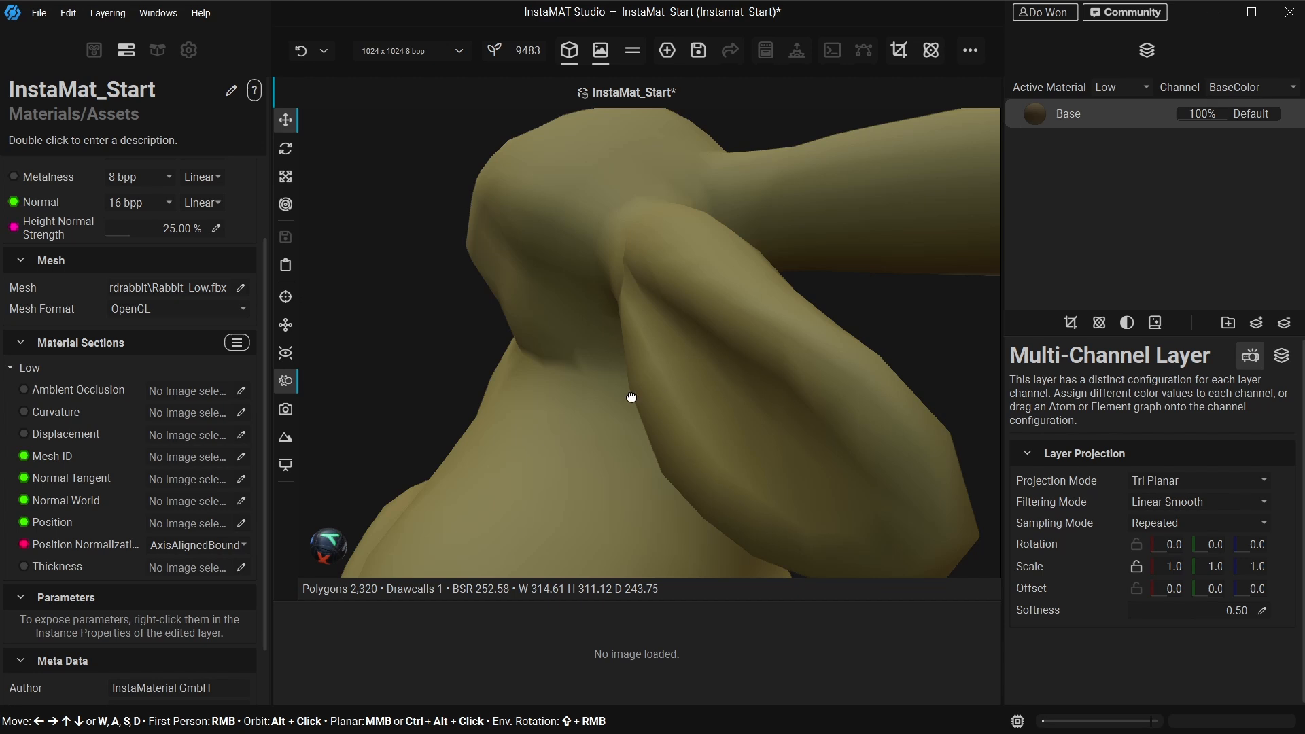
left_click_drag(631, 398, 685, 244, "alt")
left_click_drag(787, 234, 550, 246, "alt")
left_click_drag(539, 291, 573, 360, "alt")
scroll(573, 361, "up", 2)
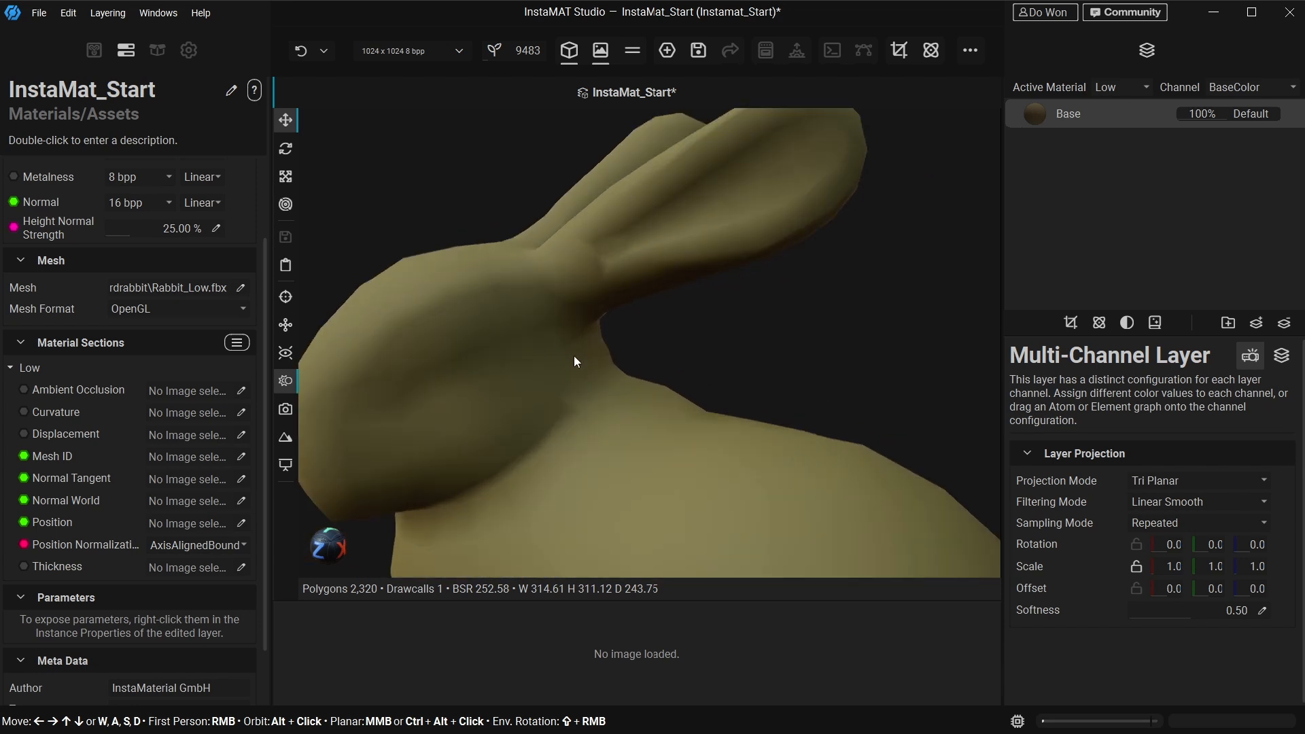
left_click_drag(612, 286, 559, 237, "alt")
left_click_drag(546, 309, 662, 381, "alt")
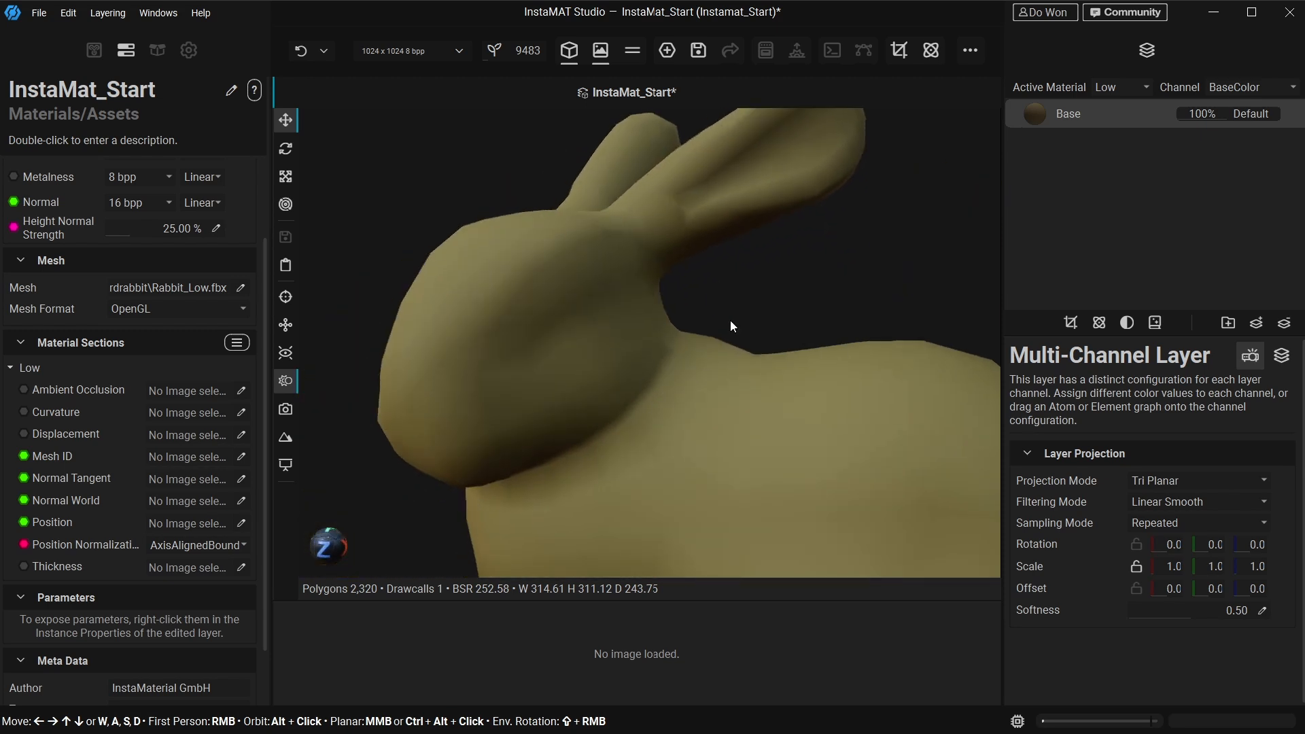
left_click_drag(731, 321, 671, 368, "alt")
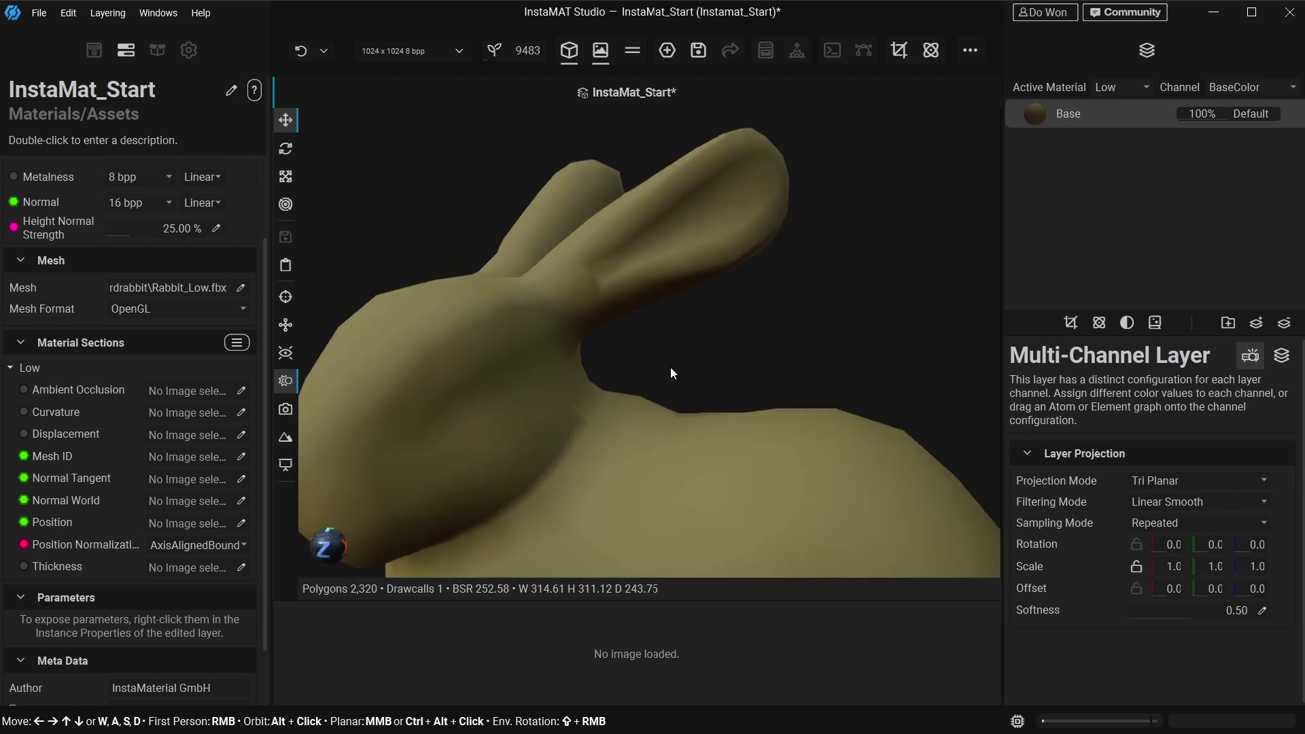
middle_click_drag(670, 368, 684, 361)
scroll(684, 361, "down", 3)
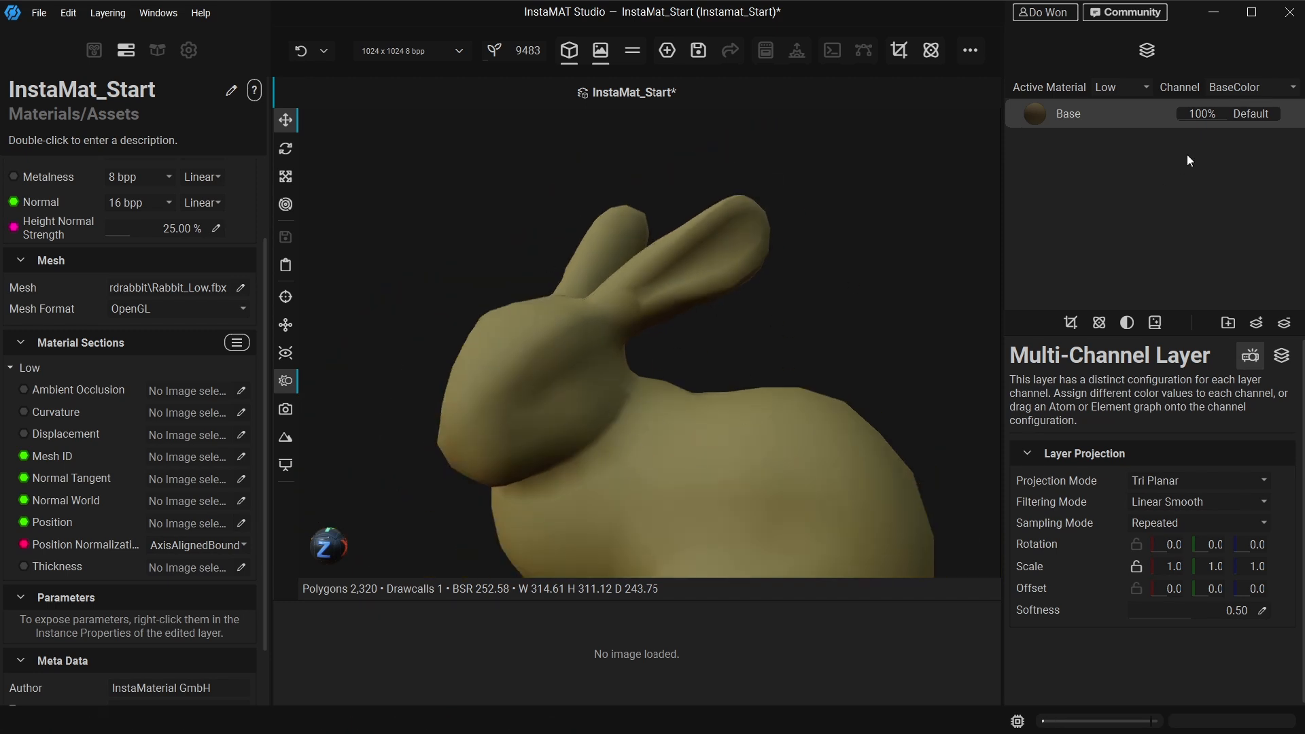
scroll(717, 352, "up", 2)
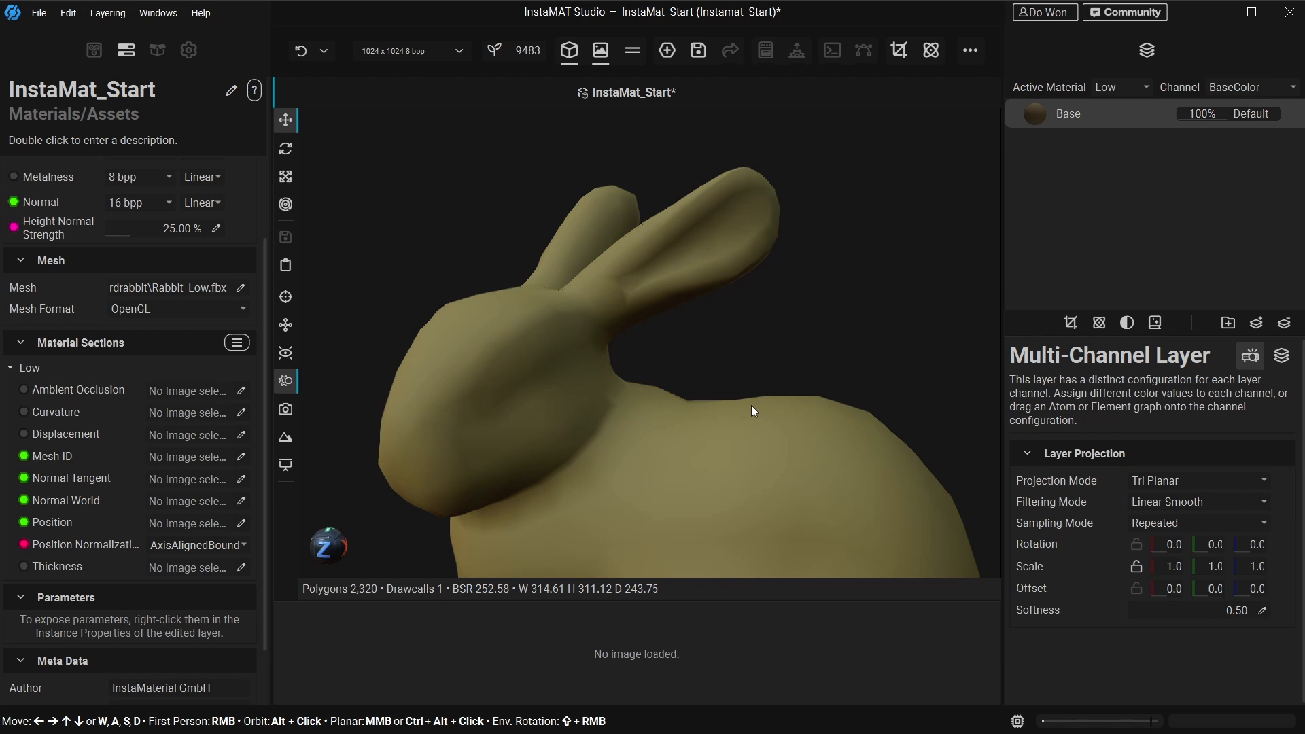
middle_click_drag(752, 405, 692, 292)
scroll(720, 406, "down", 2)
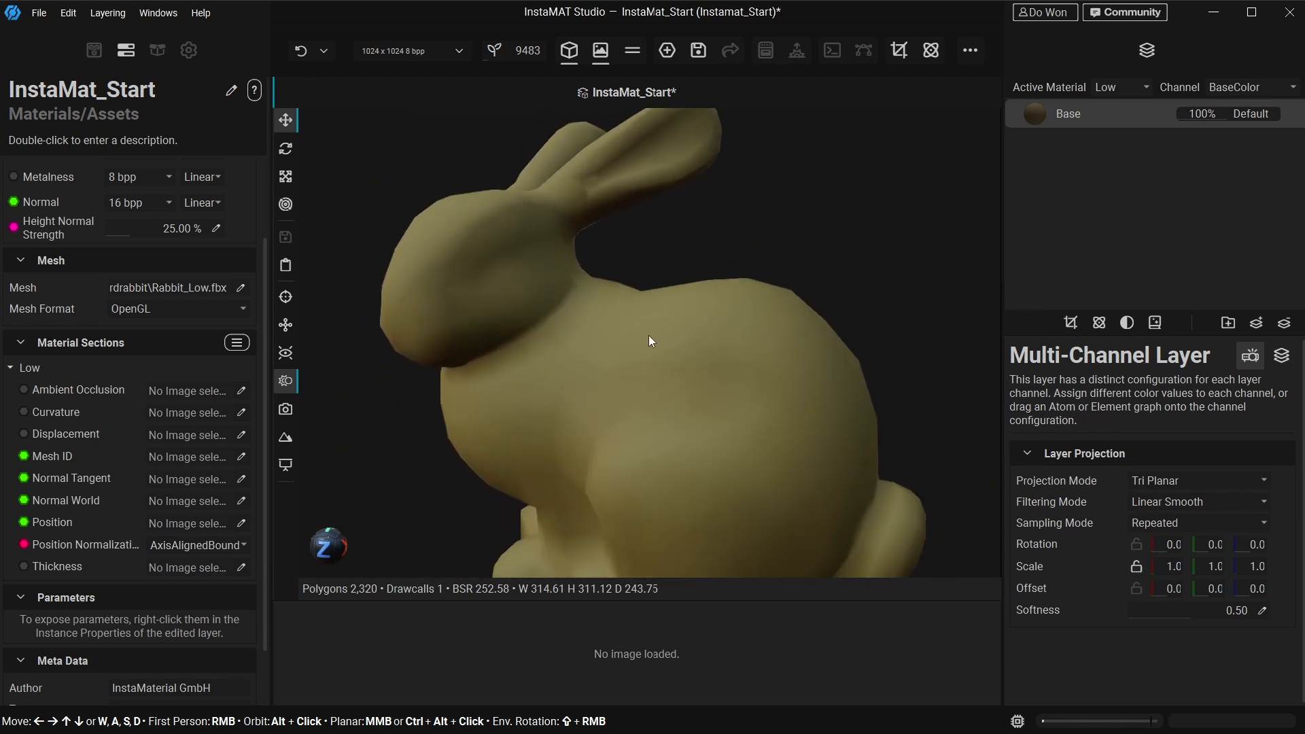
scroll(652, 326, "down", 2)
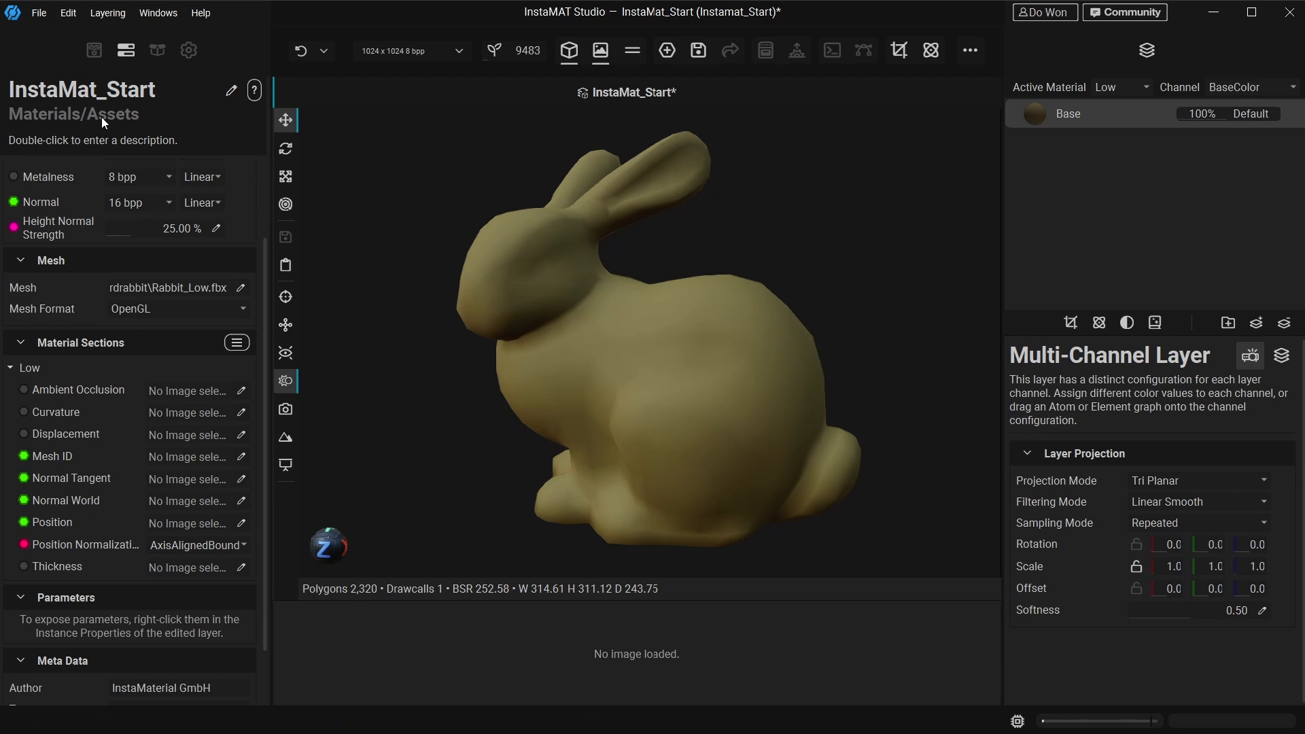
scroll(816, 272, "up", 2)
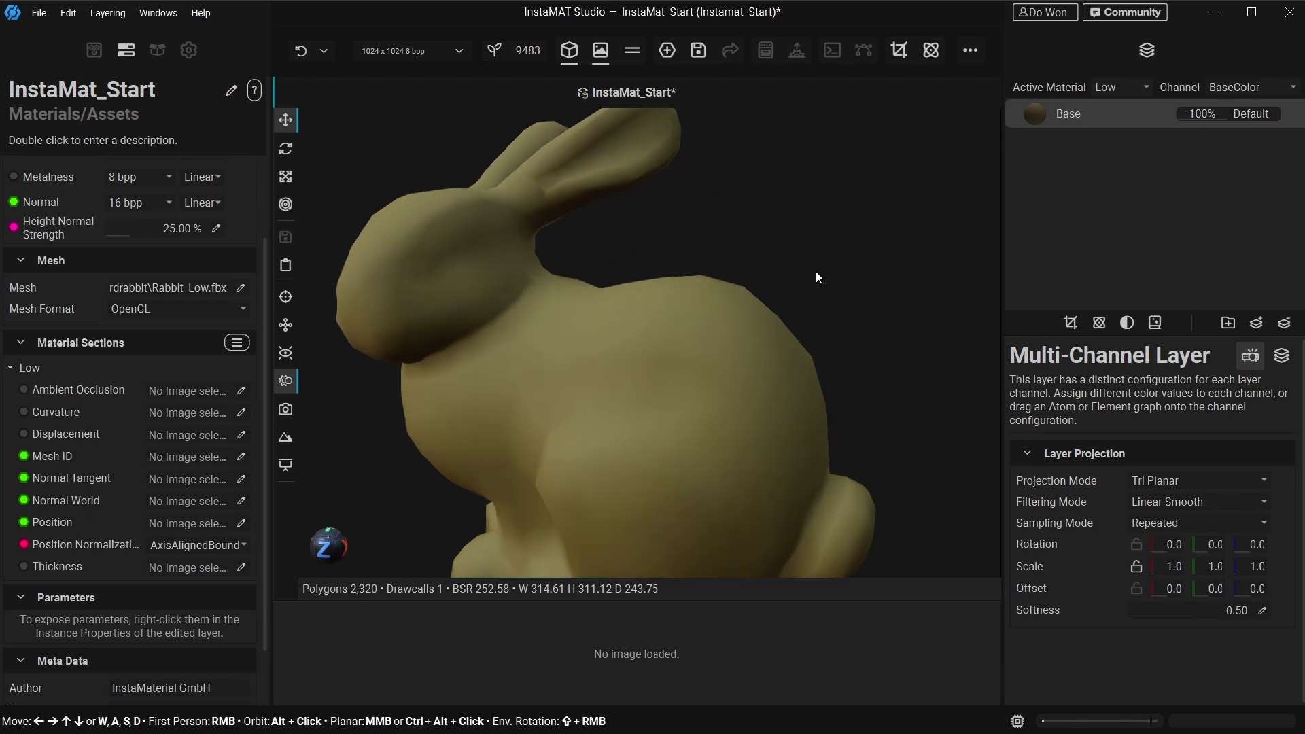
scroll(802, 272, "down", 2)
left_click_drag(676, 248, 661, 271, "alt")
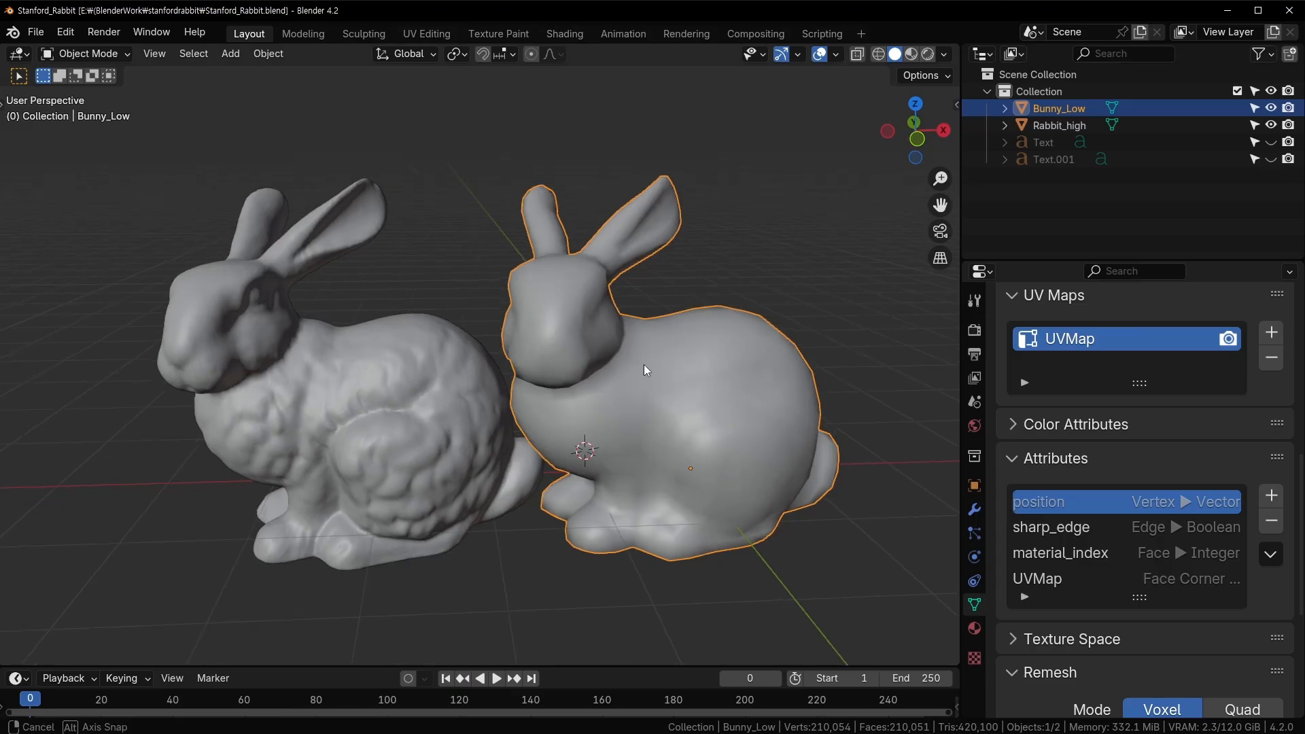
Switch to Blender and compare the detailed high-poly rabbit with the smooth low-poly rabbit beside it.
middle_click_drag(643, 364, 632, 348)
left_click(337, 386)
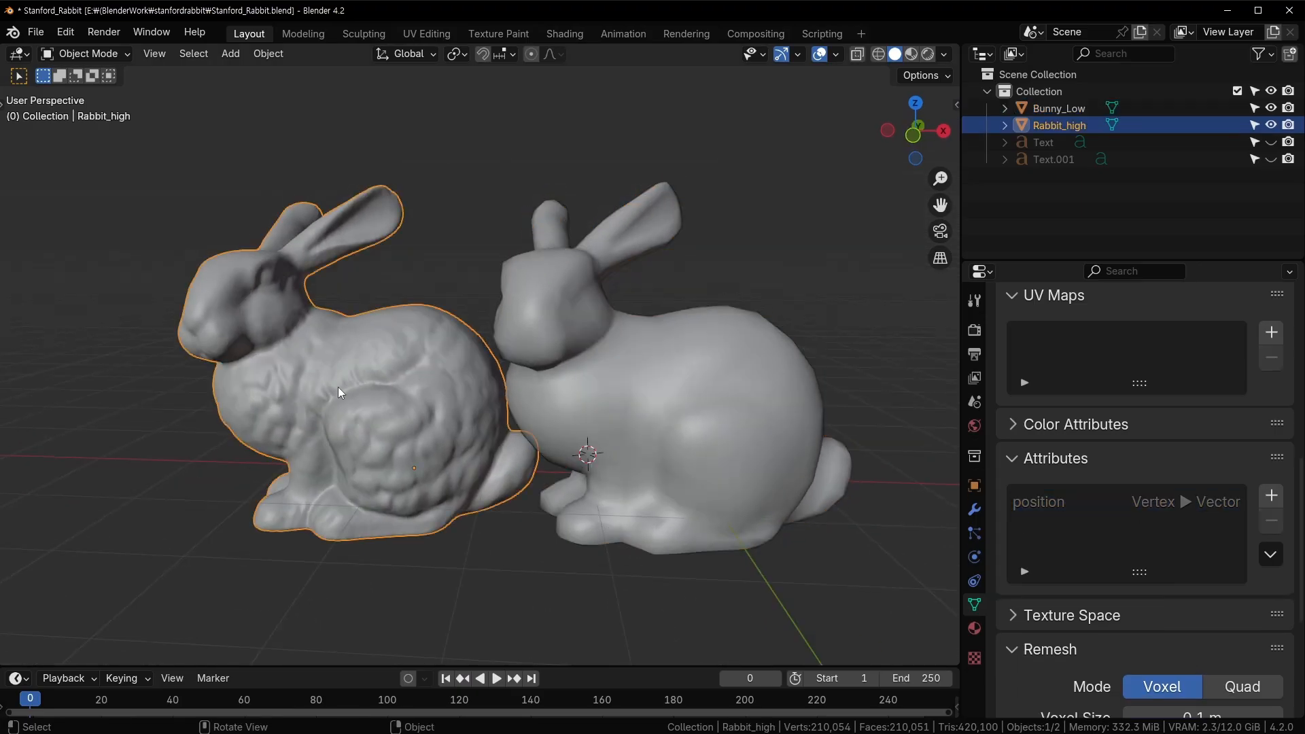
middle_click_drag(254, 377, 274, 357, "shift")
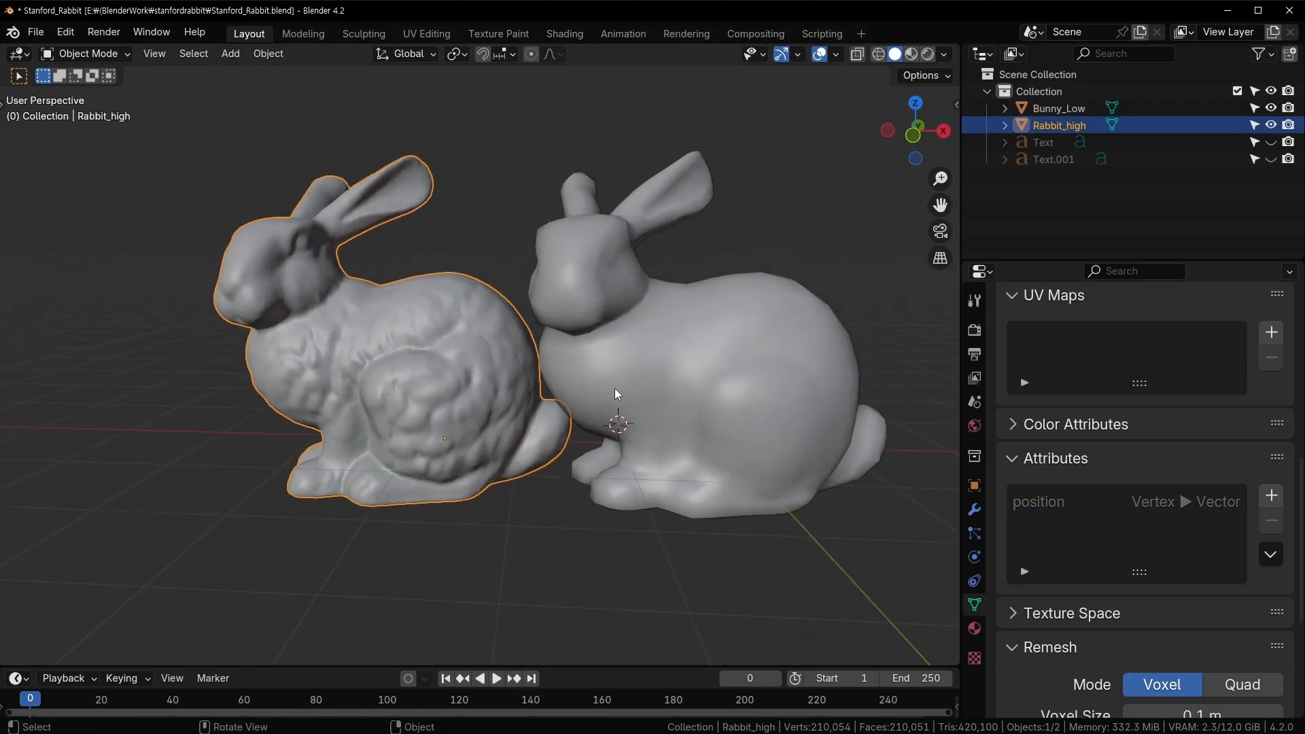
scroll(401, 365, "up", 3)
scroll(382, 372, "down", 2)
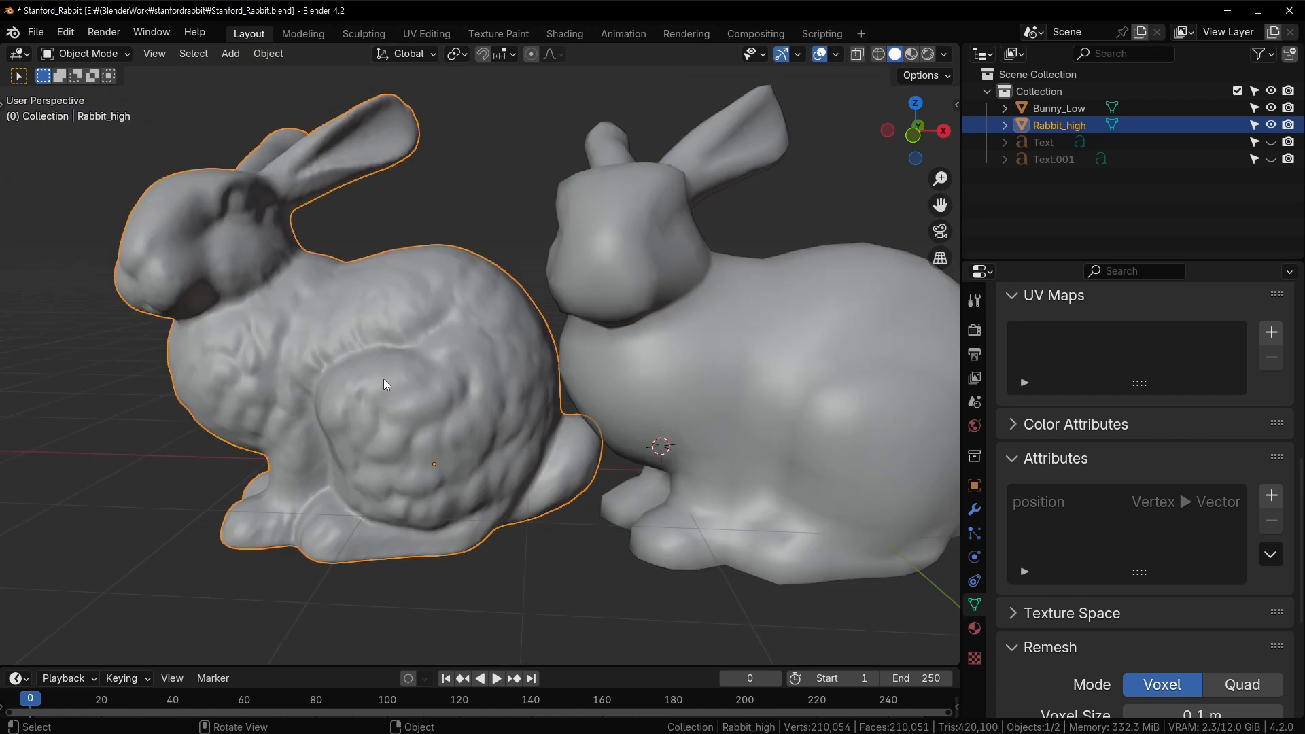
key("g")
left_click(381, 306)
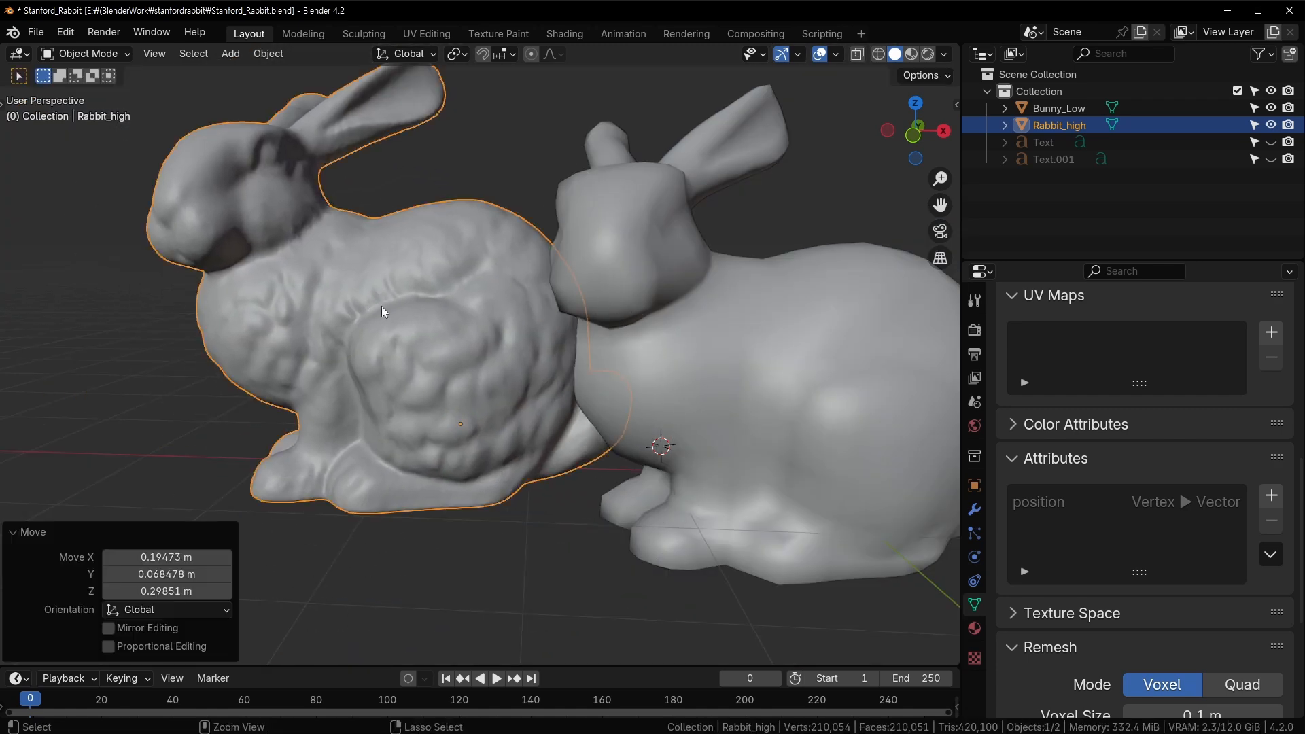
key("ctrl+z")
Rename the Bunny_Low object to Rabbit_Low.
middle_click_drag(569, 333, 501, 365, "shift")
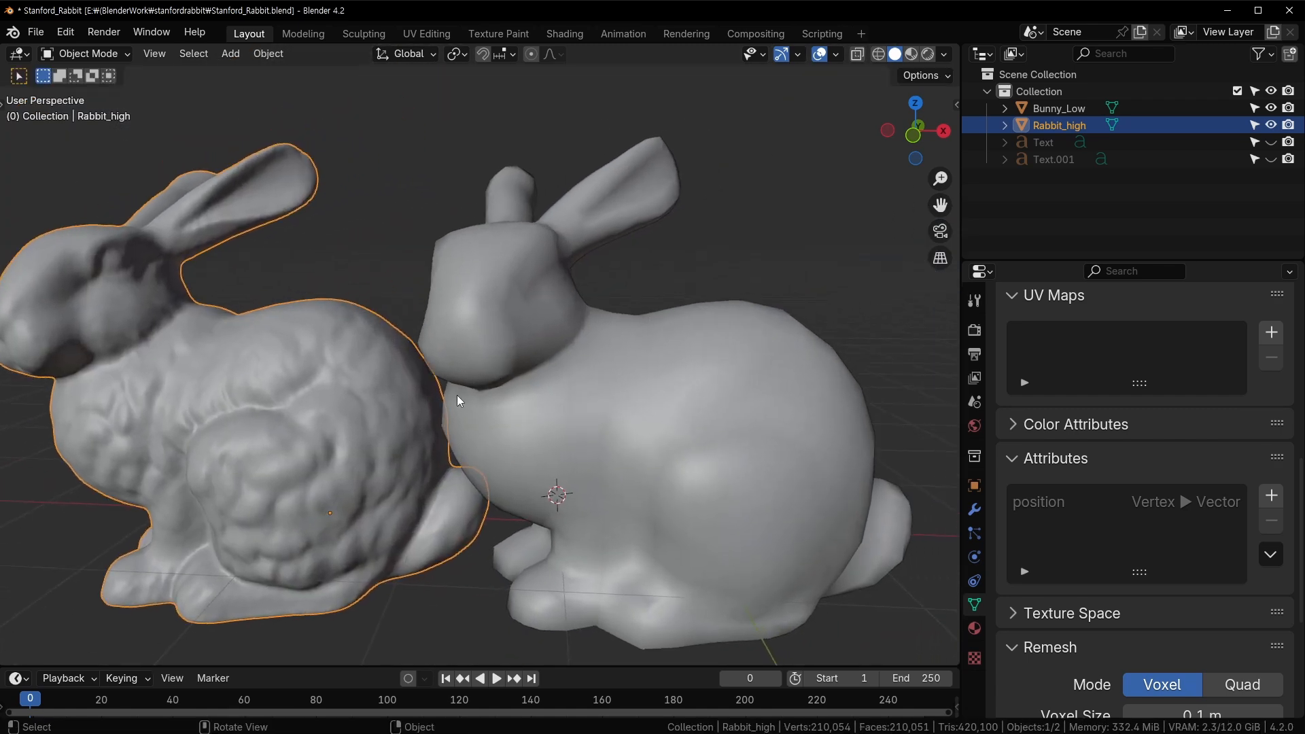
left_click(1050, 105)
double_click(1071, 108)
left_click(1071, 107)
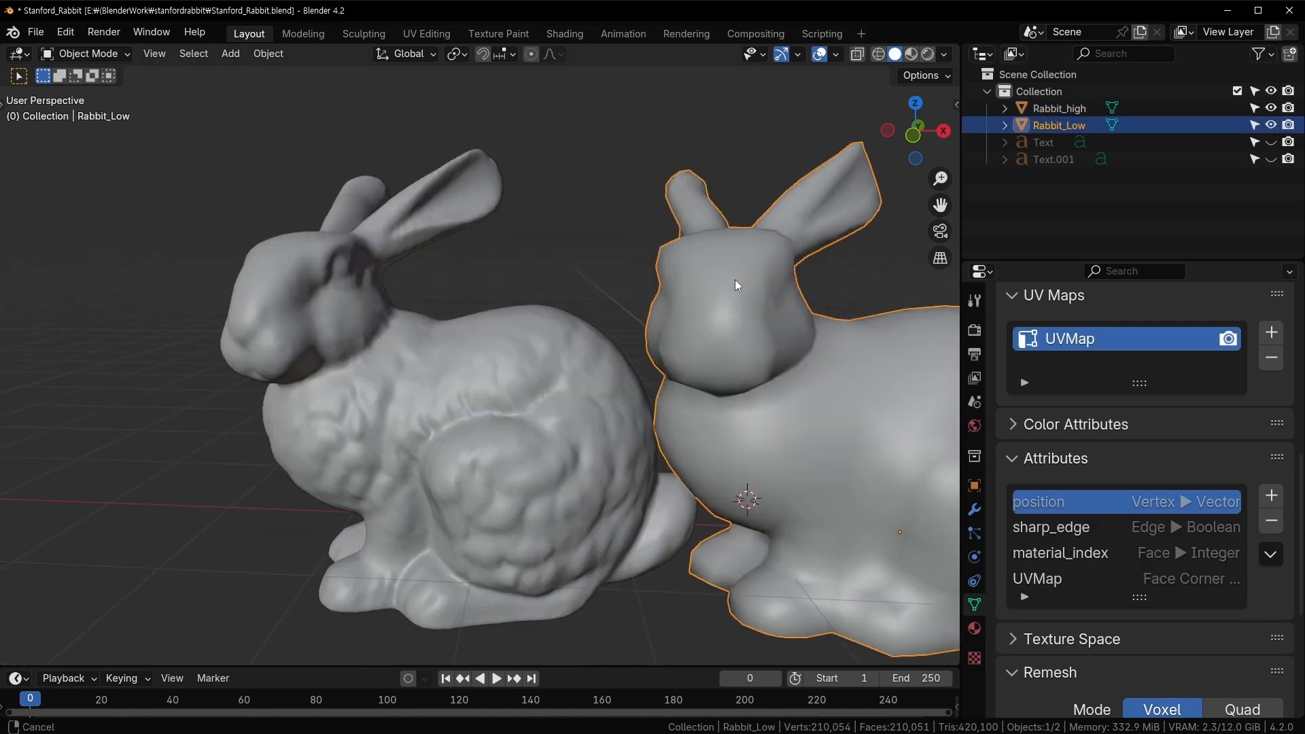
Inspect the mesh topology of Rabbit_high in Edit Mode and return to Object Mode.
left_click(460, 370)
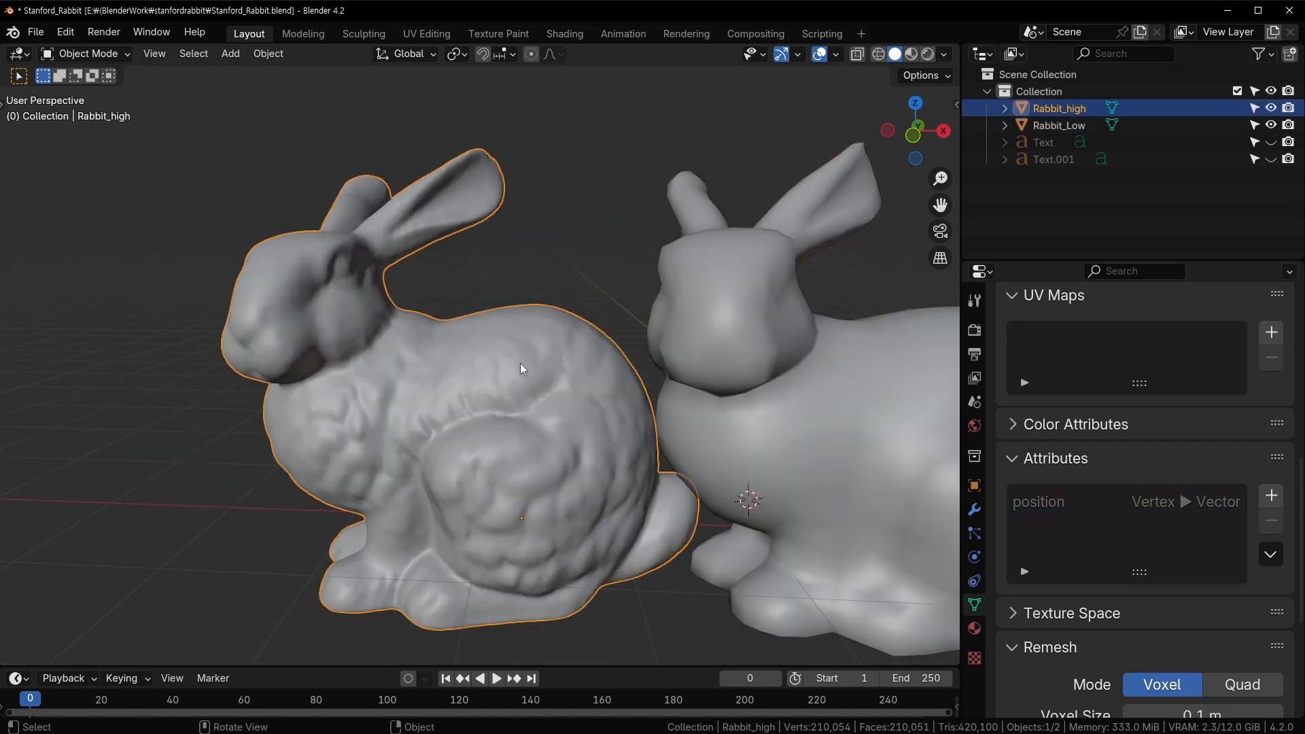
middle_click_drag(520, 363, 469, 346, "shift")
key("Tab")
scroll(416, 362, "up", 4)
scroll(417, 362, "down", 6)
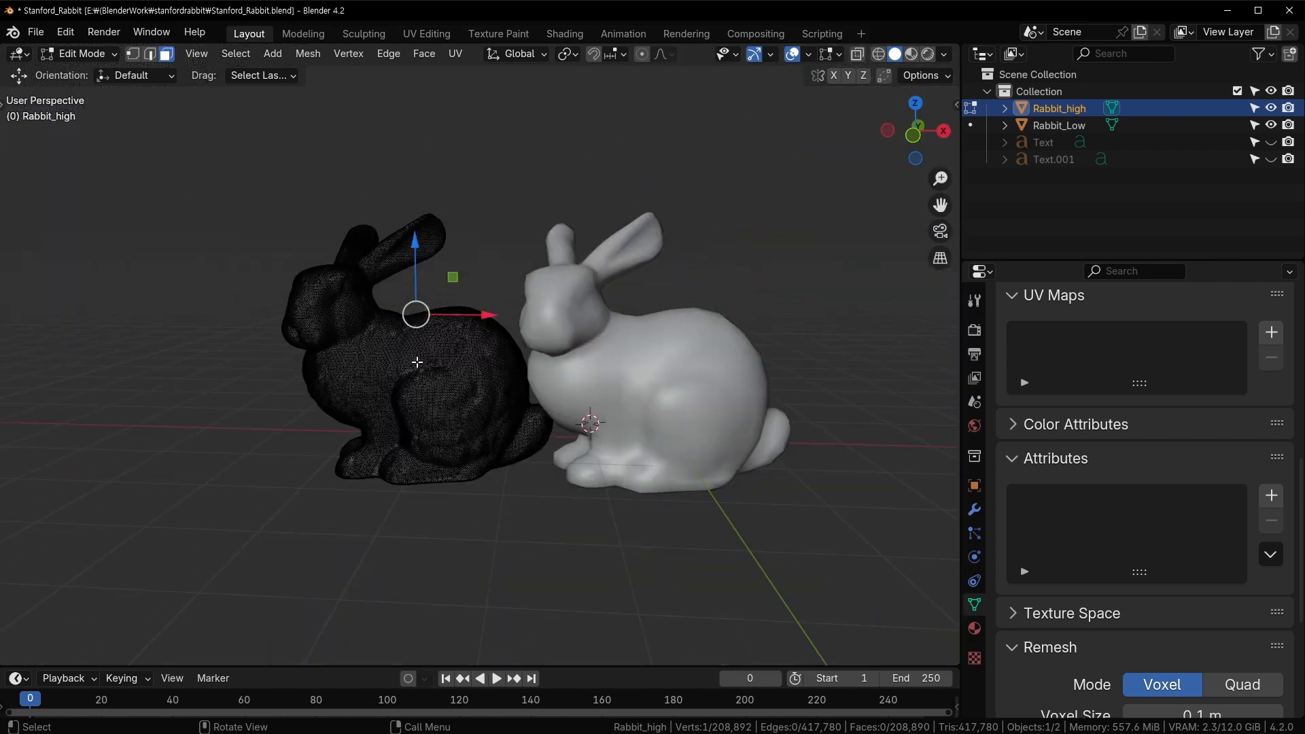
key("Tab")
Inspect the polygon layout of Rabbit_Low in Edit Mode and compare both rabbits again in Object Mode.
left_click(638, 353)
scroll(607, 360, "up", 3)
key("Tab")
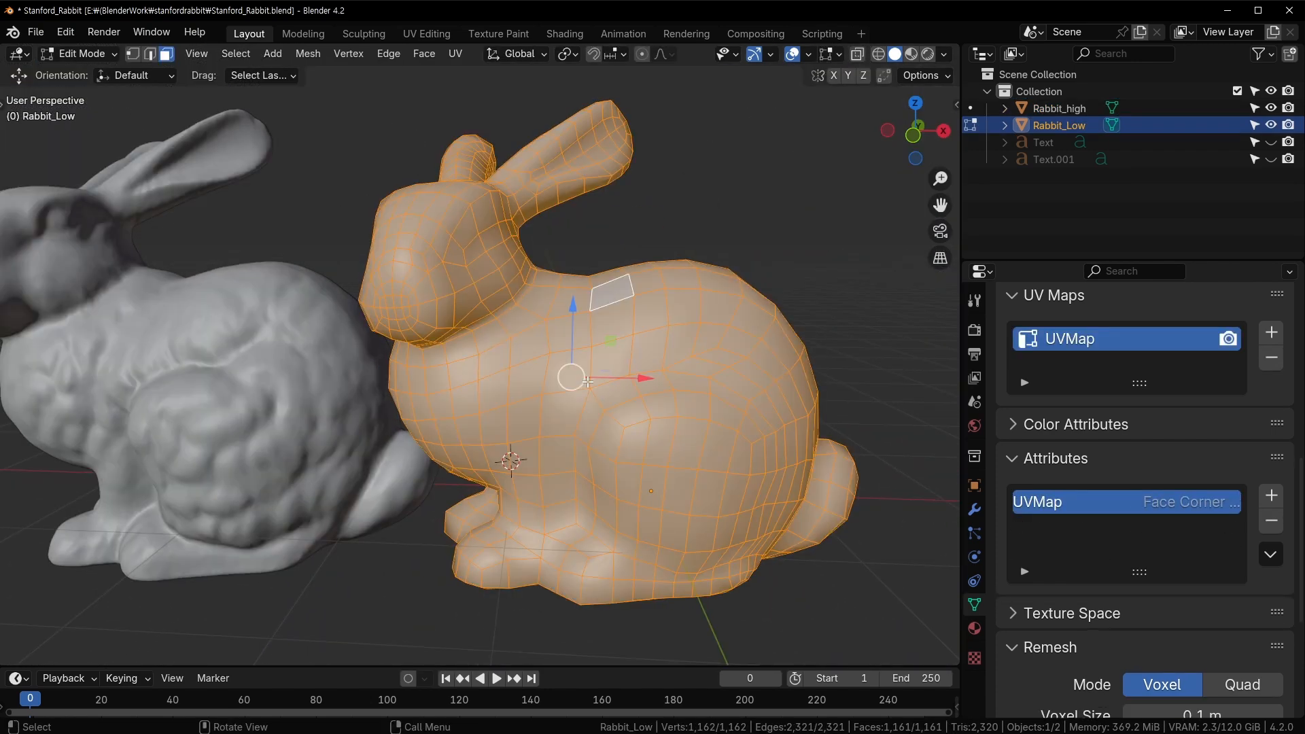
middle_click_drag(588, 381, 623, 340)
key("Tab")
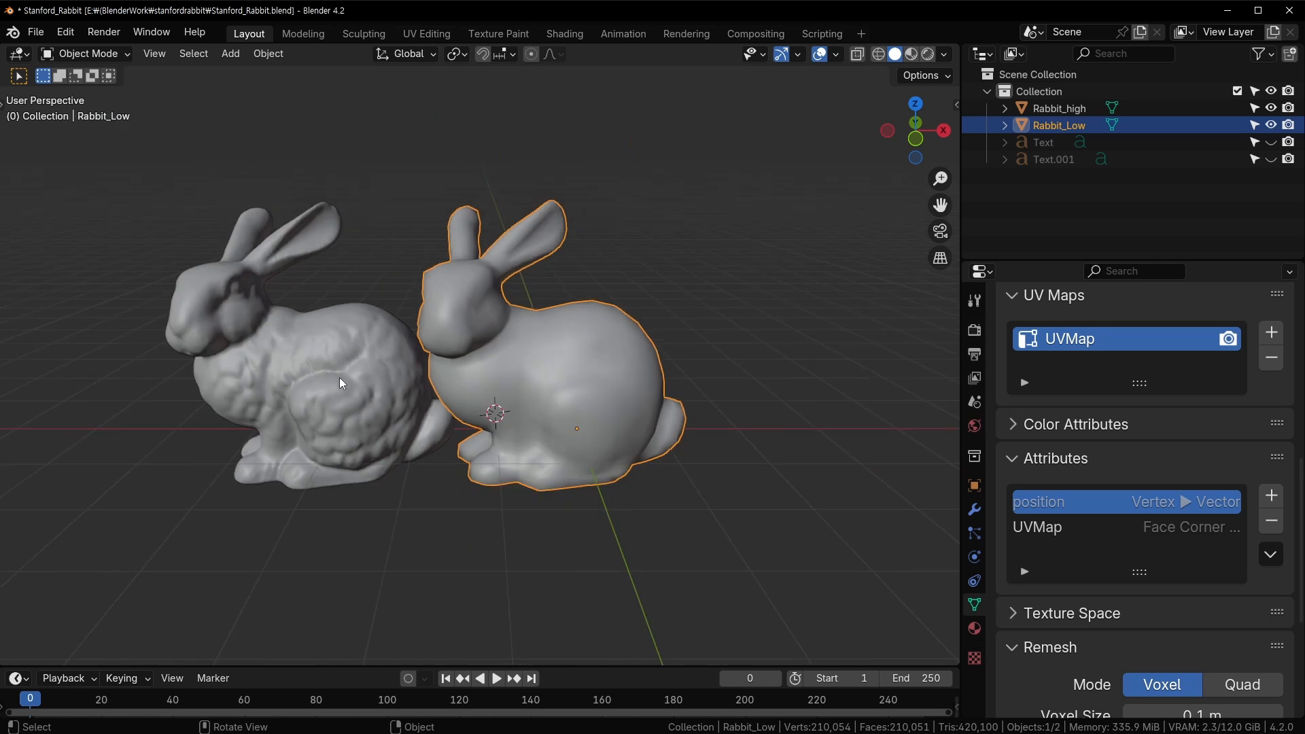
left_click(354, 382)
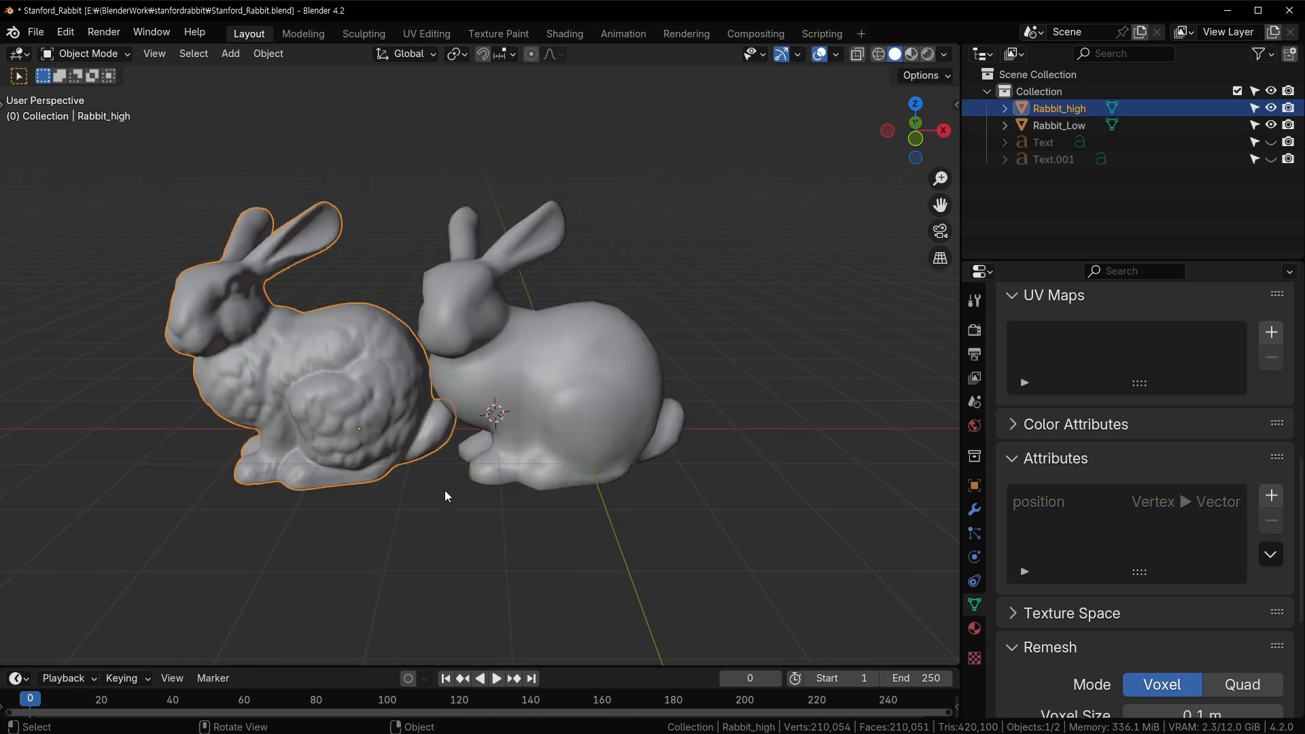
left_click(553, 355)
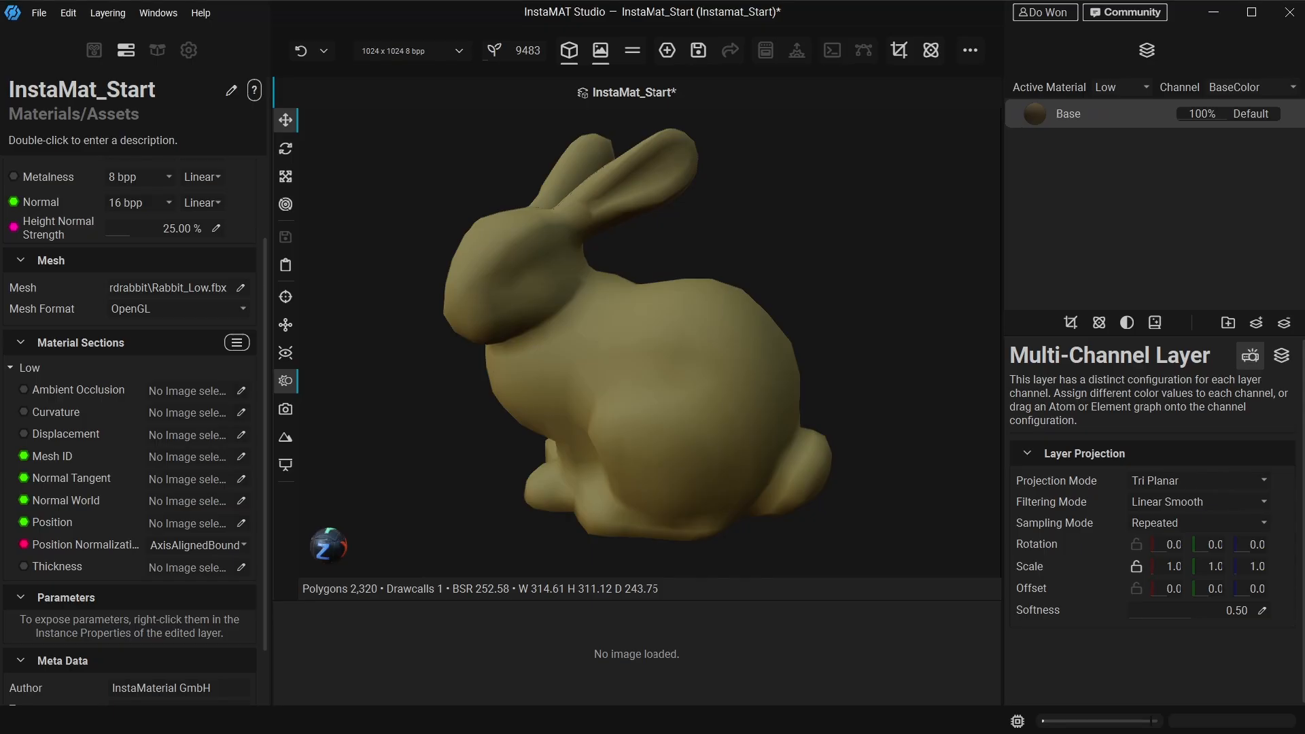
Switch back to InstaMAT Studio, open the Mesh Baking window, and enlarge and reposition it so all its settings fit on screen.
left_click(771, 53)
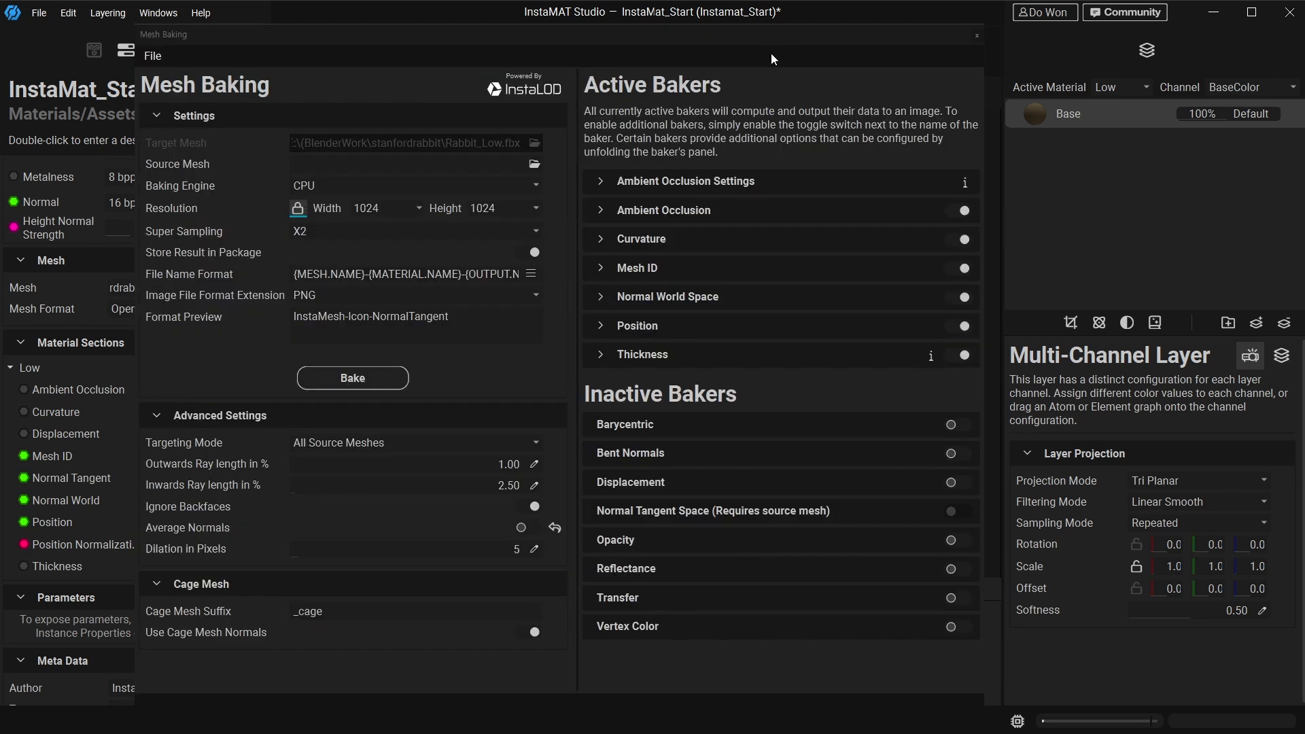
mouse_move(439, 30)
left_mouse_down()
mouse_move(398, 22)
mouse_move(447, 14)
left_mouse_up()
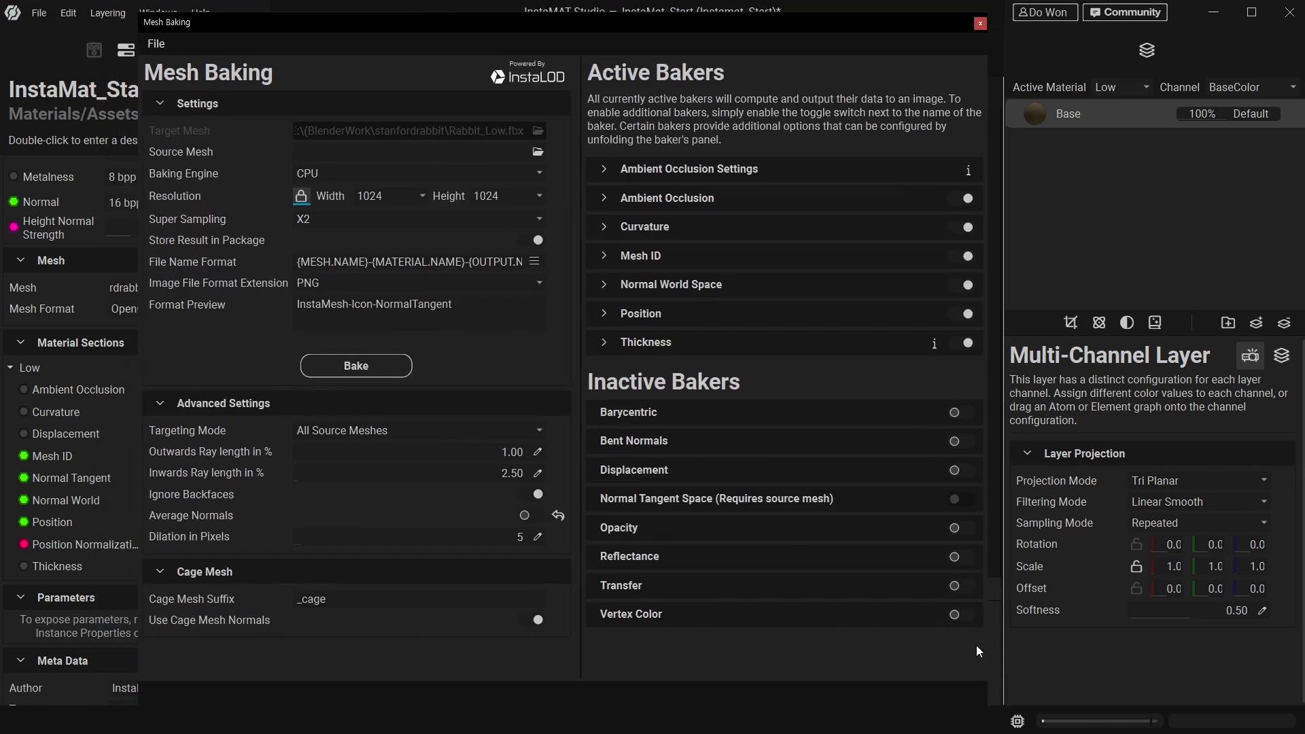
mouse_move(769, 31)
left_mouse_down()
mouse_move(707, 28)
mouse_move(756, 20)
left_mouse_up()
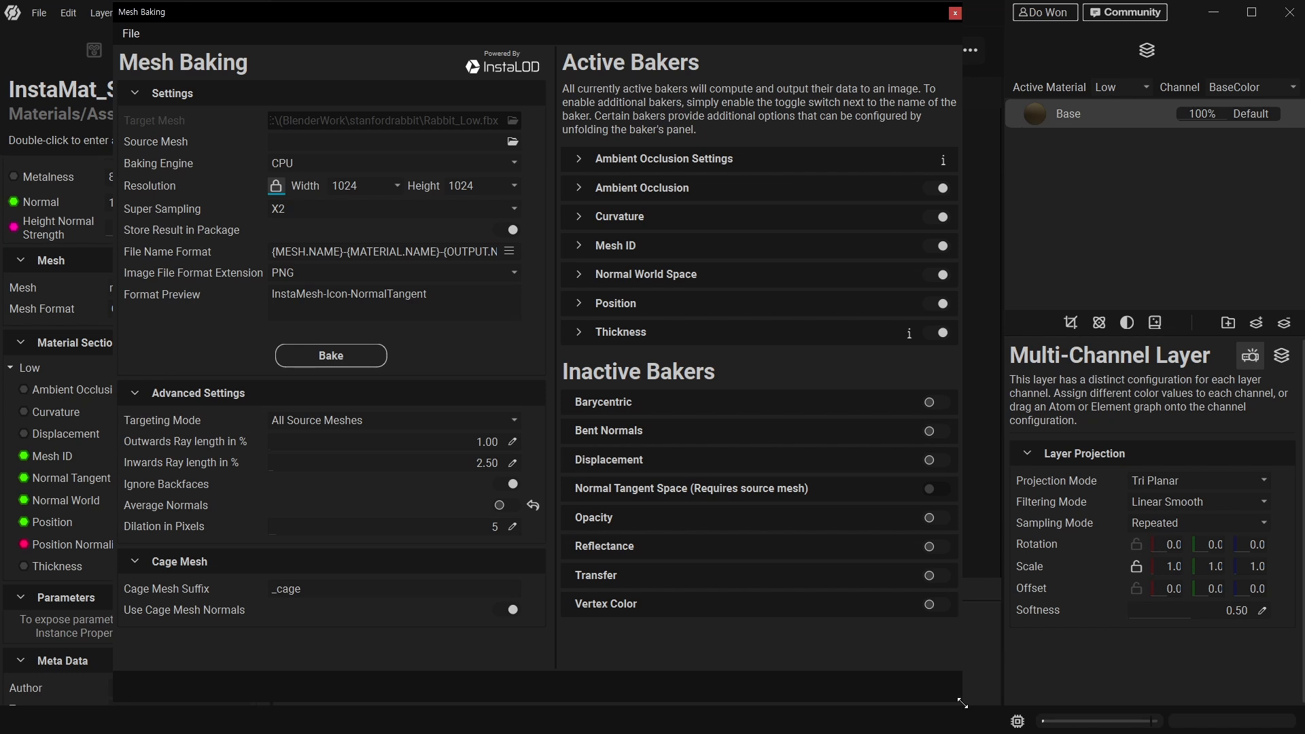
left_click_drag(964, 707, 991, 722)
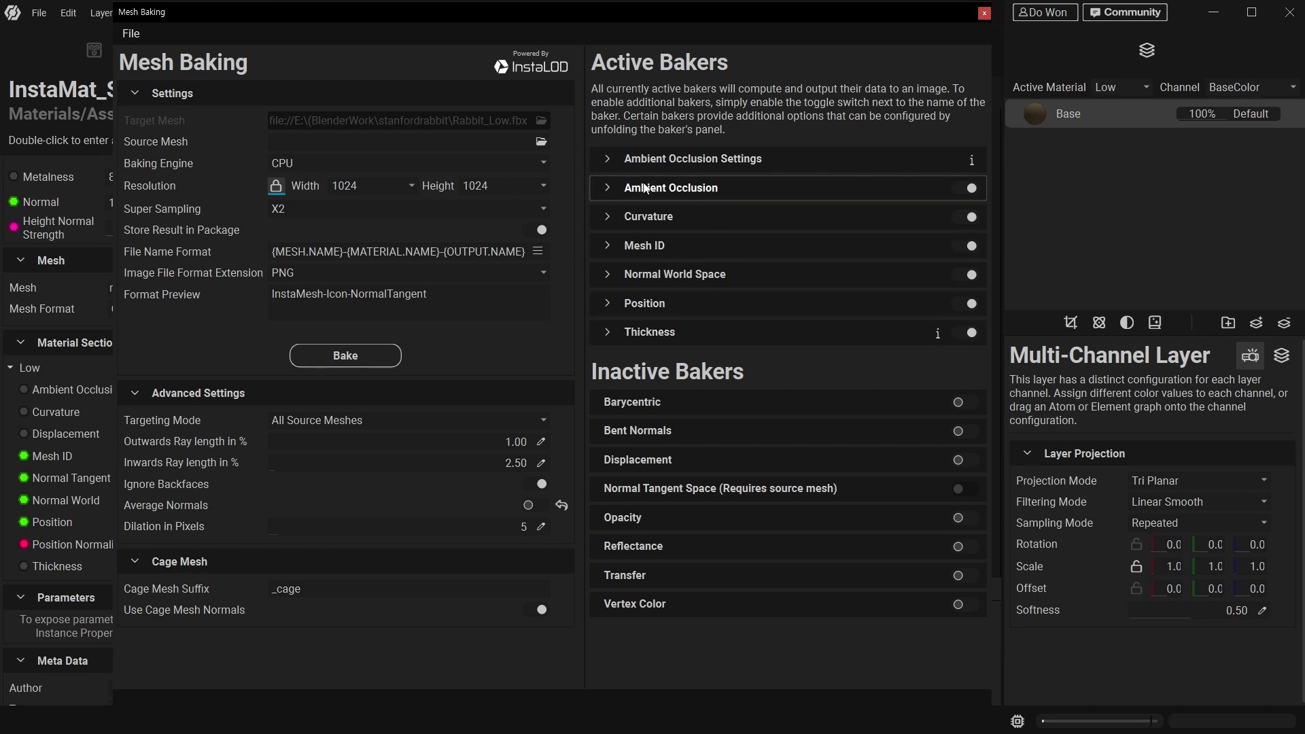
left_click_drag(594, 8, 581, 42)
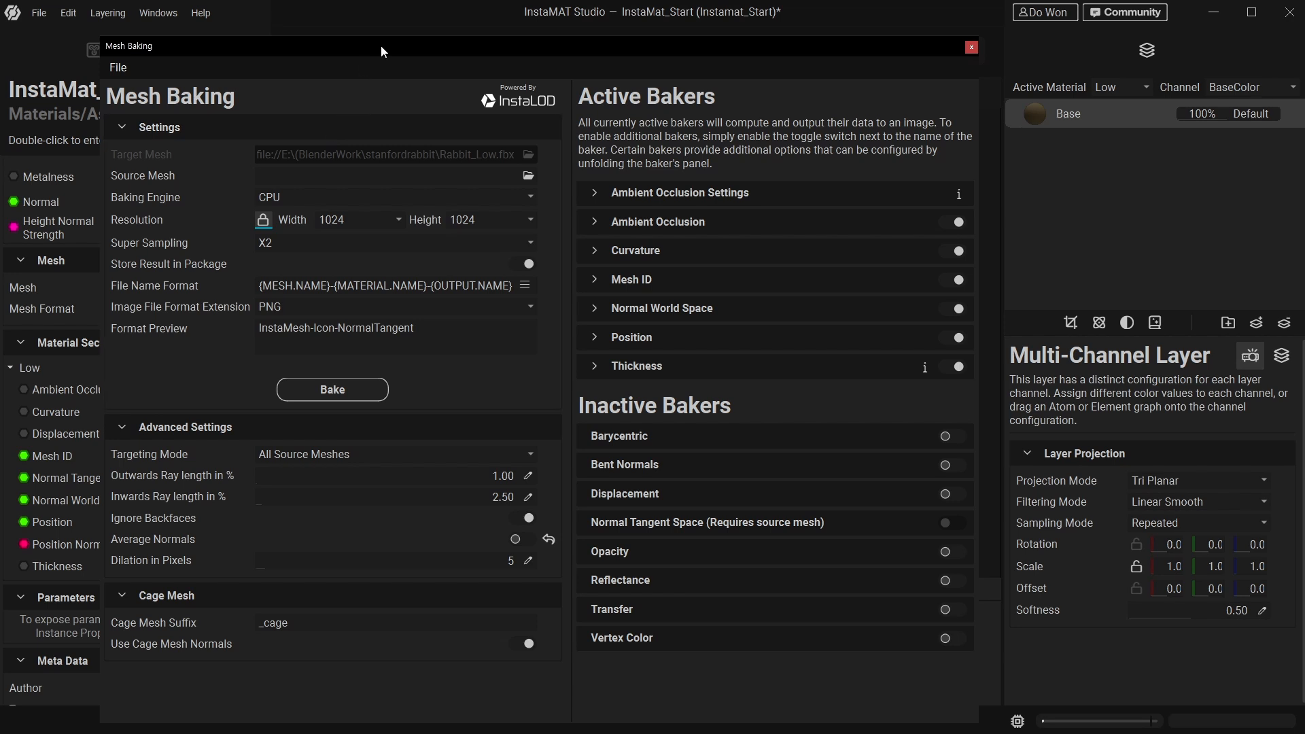
left_click_drag(381, 46, 279, 43)
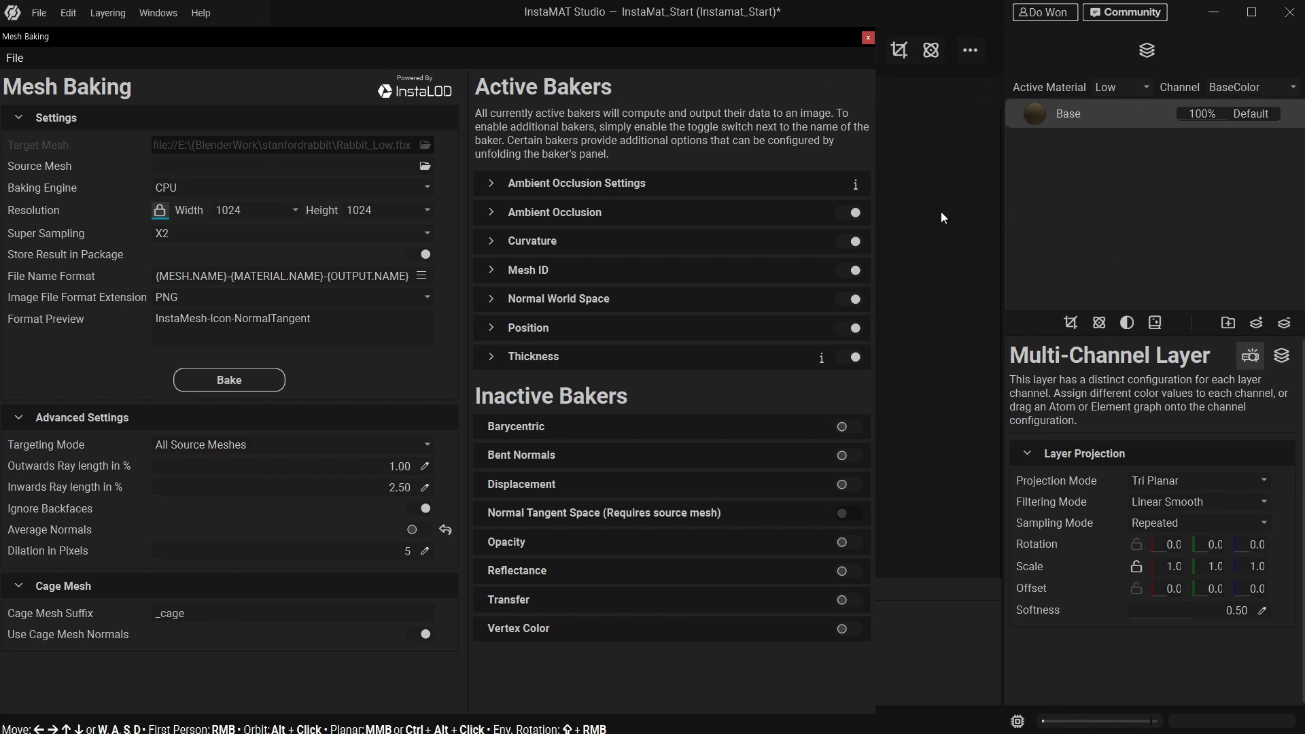
mouse_move(664, 36)
left_mouse_down()
mouse_move(683, 170)
mouse_move(618, 52)
mouse_move(682, 33)
left_mouse_up()
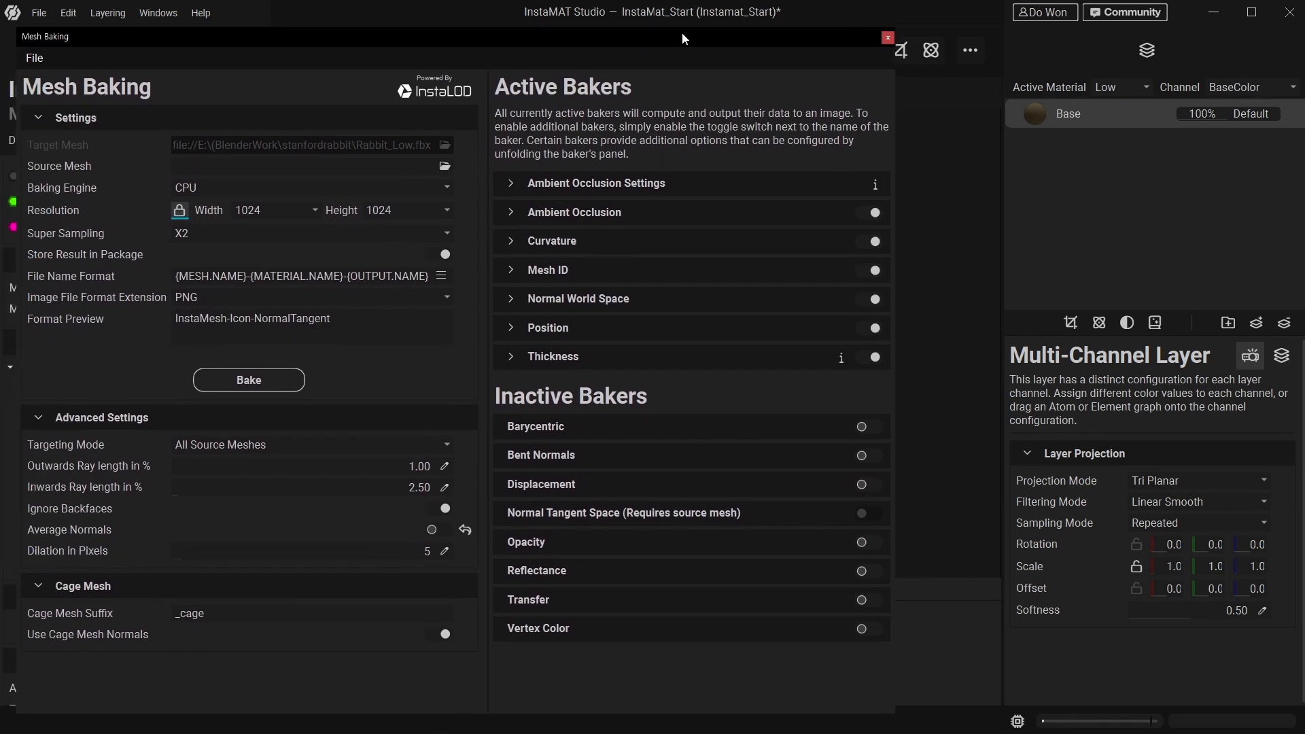
Load the local file Rabbit_High.fbx as the source mesh and set the baking engine to GPU.
left_click(445, 167)
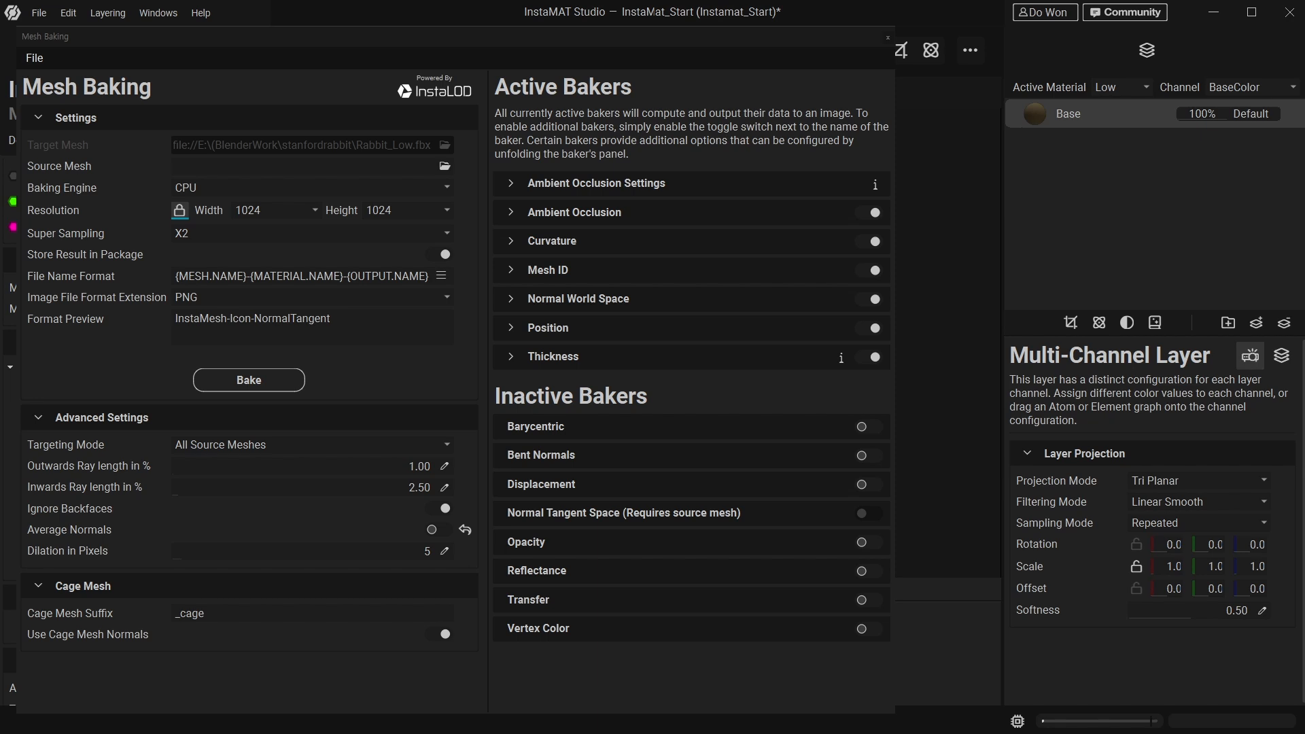
left_click(445, 166)
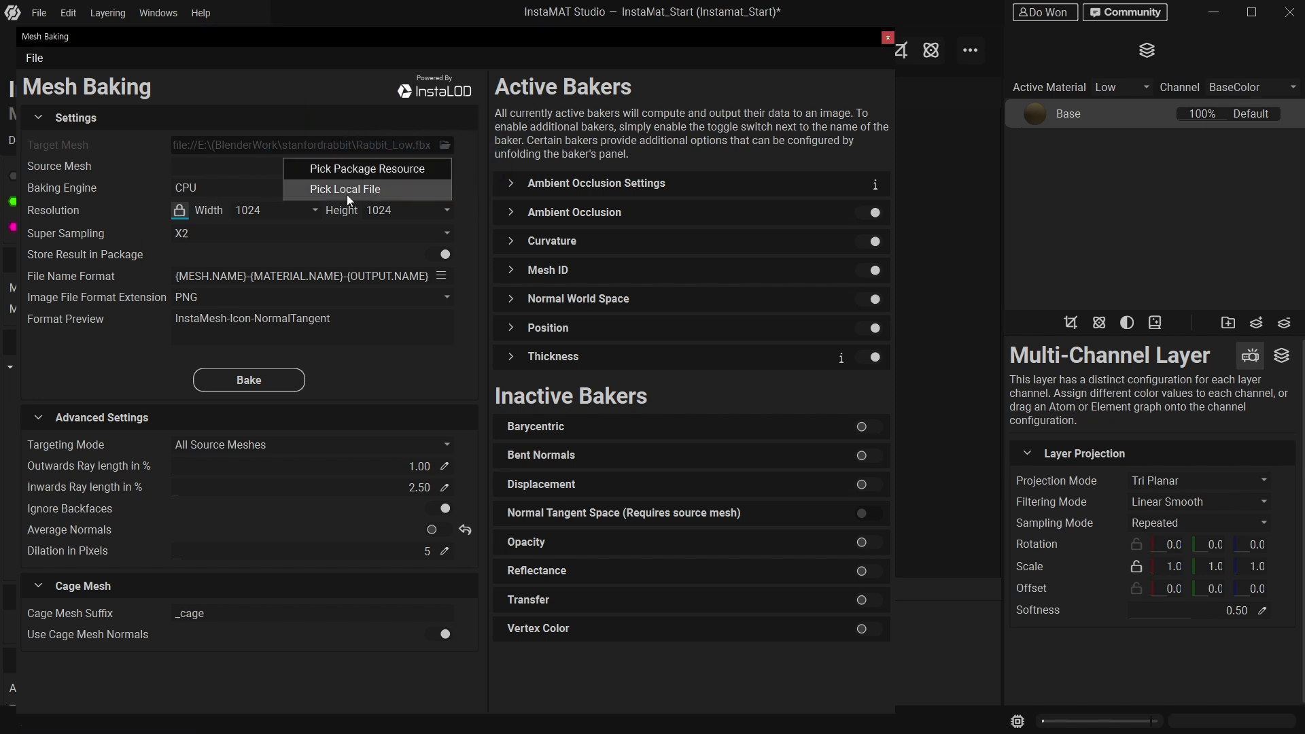
left_click(380, 187)
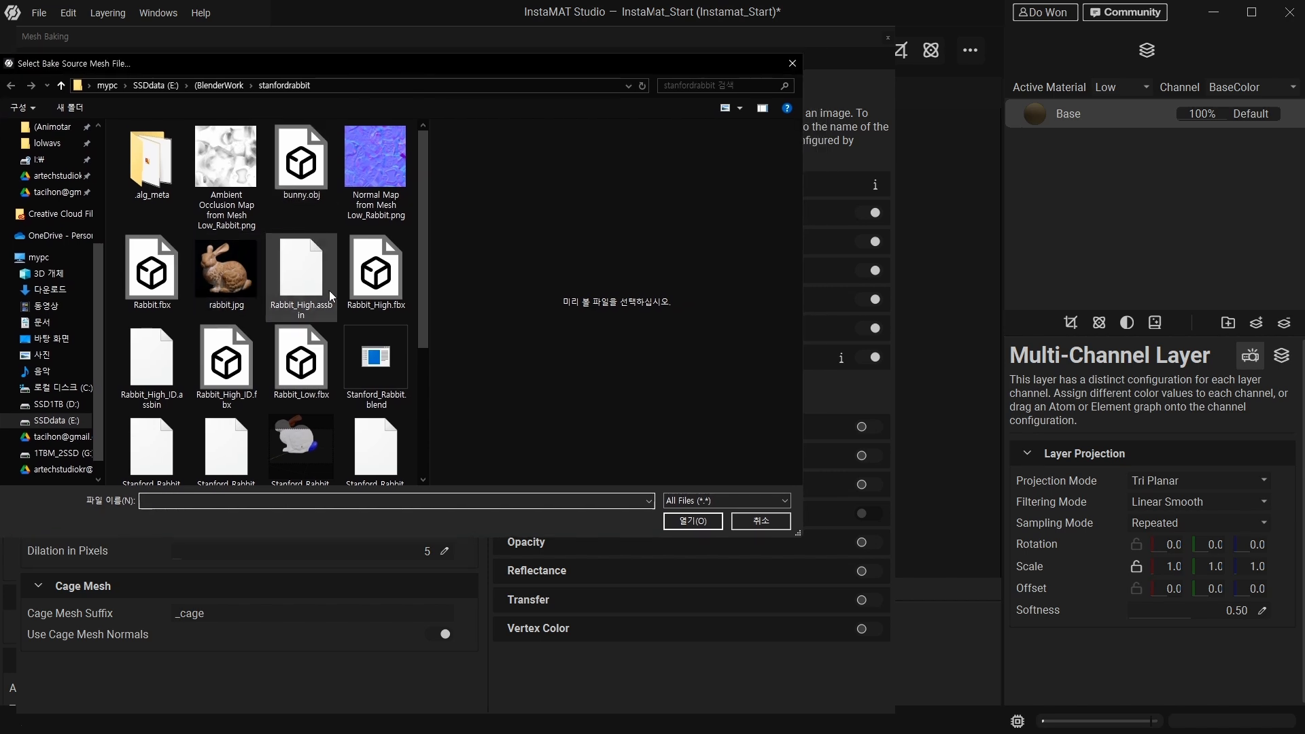
double_click(385, 279)
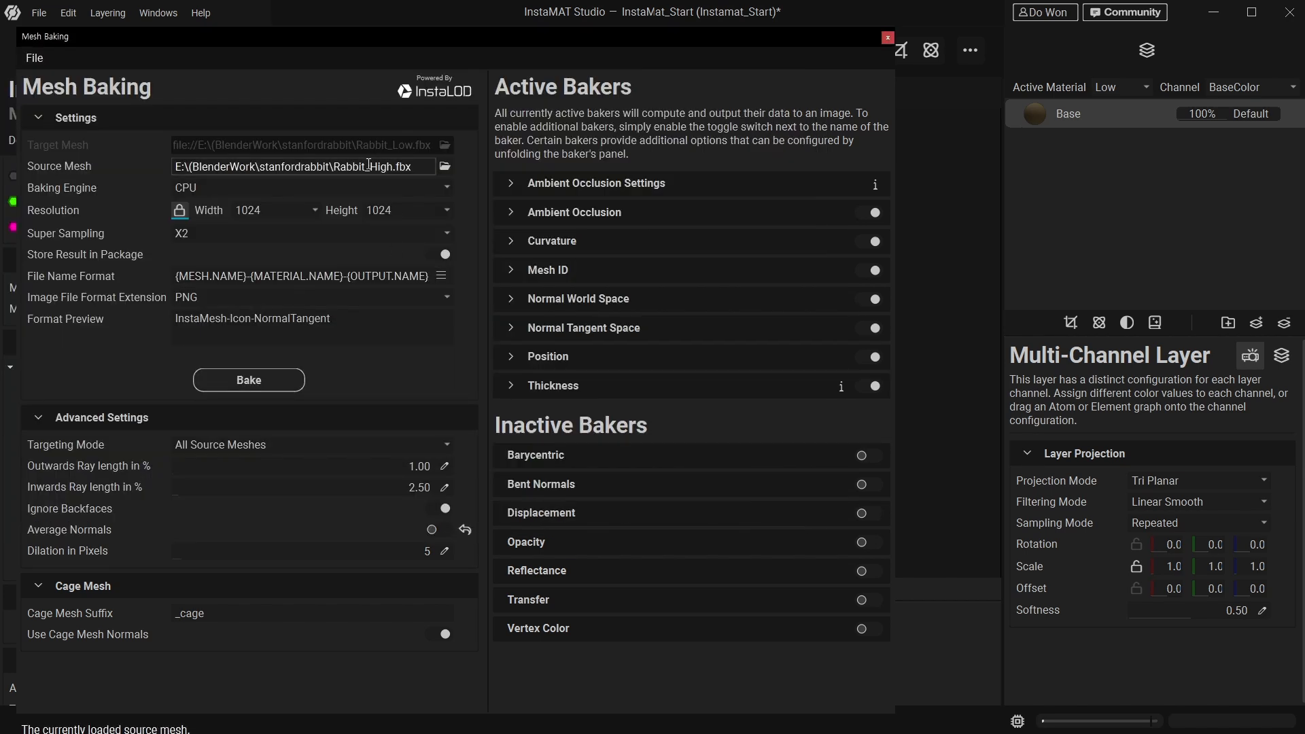
left_click(238, 186)
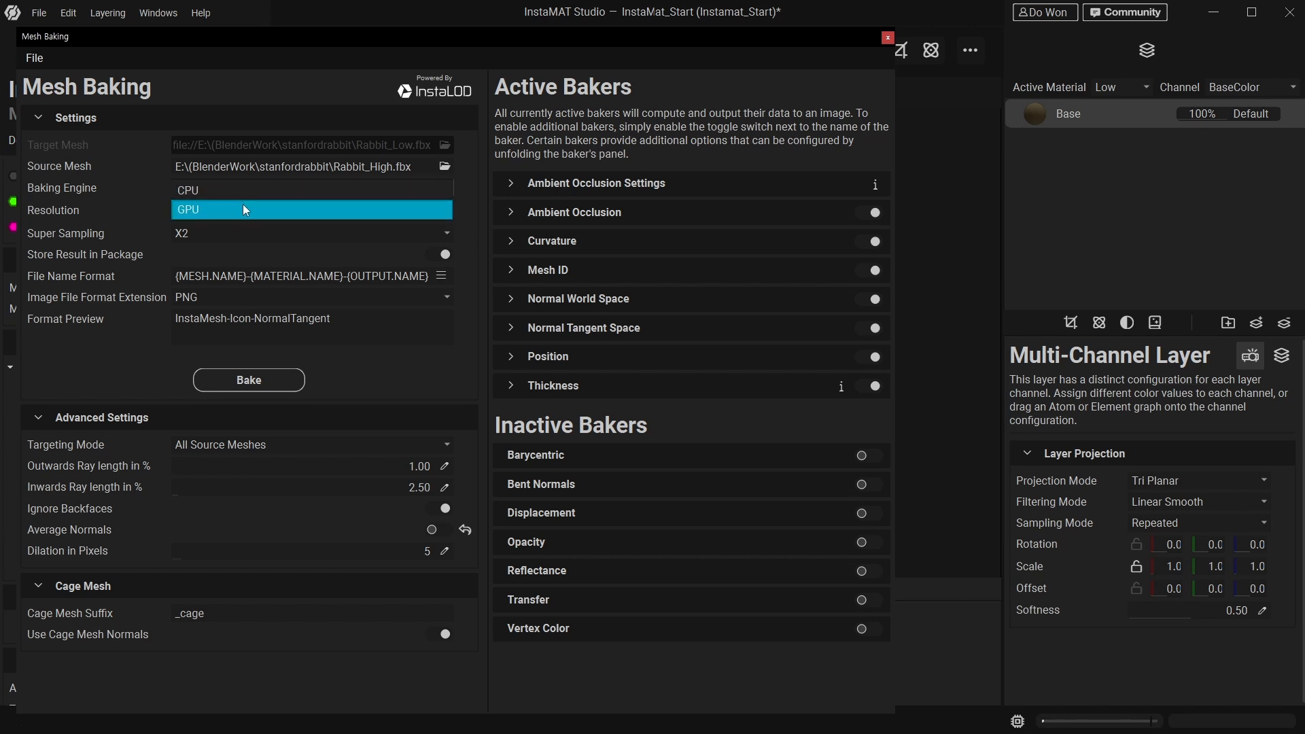
left_click(244, 207)
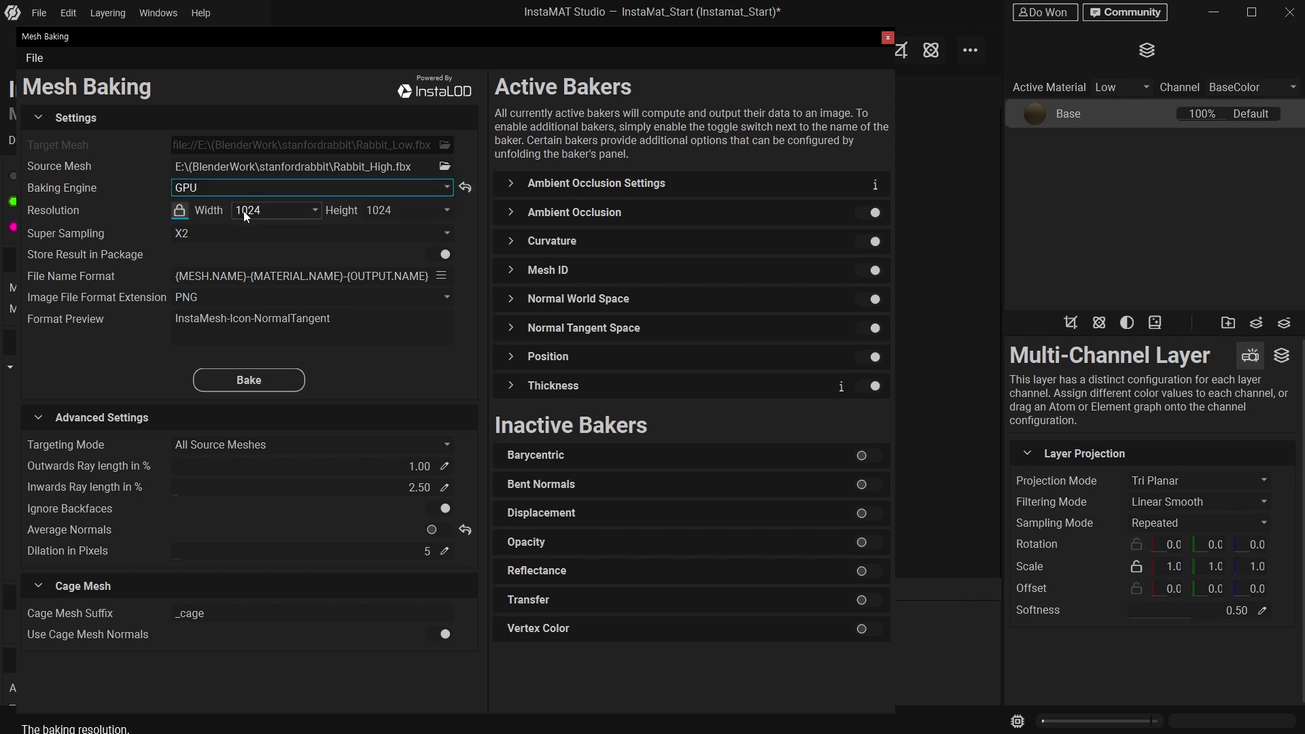
Examine the available resolution and super sampling options for the bake, keeping the current choices.
left_click(274, 210)
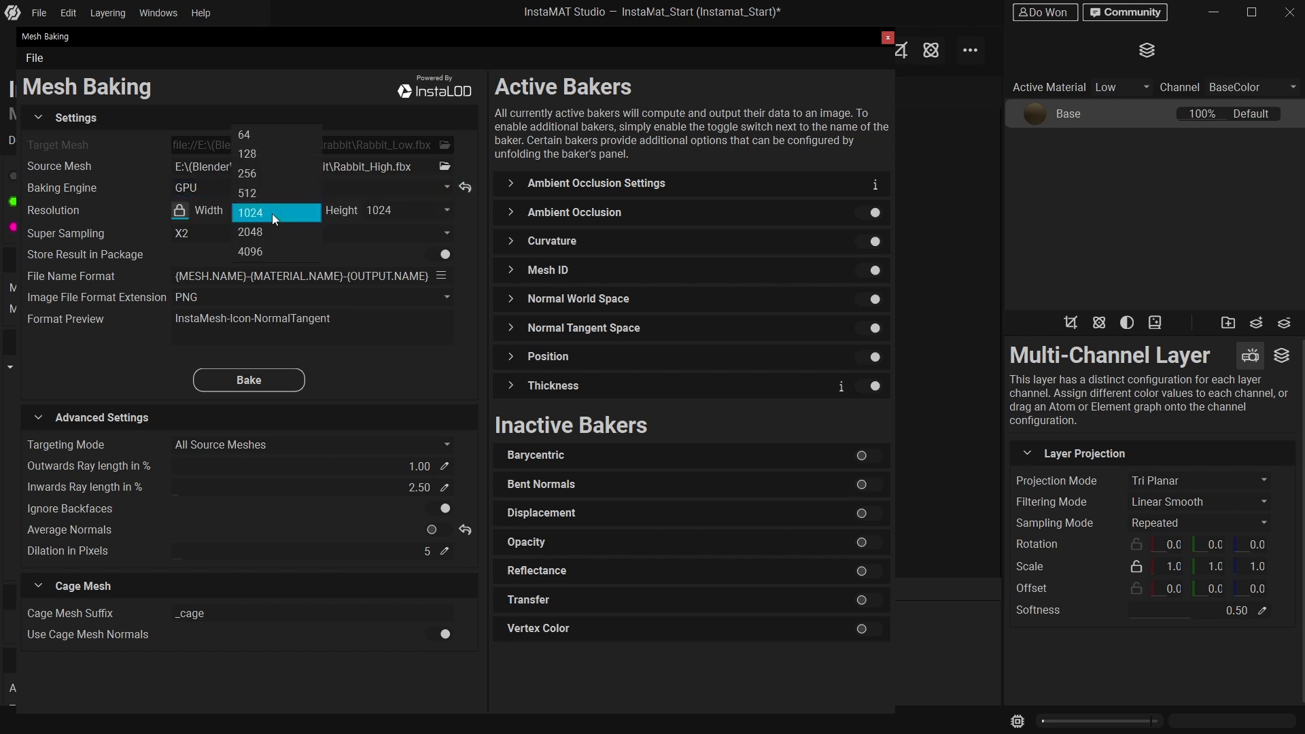
left_click(475, 214)
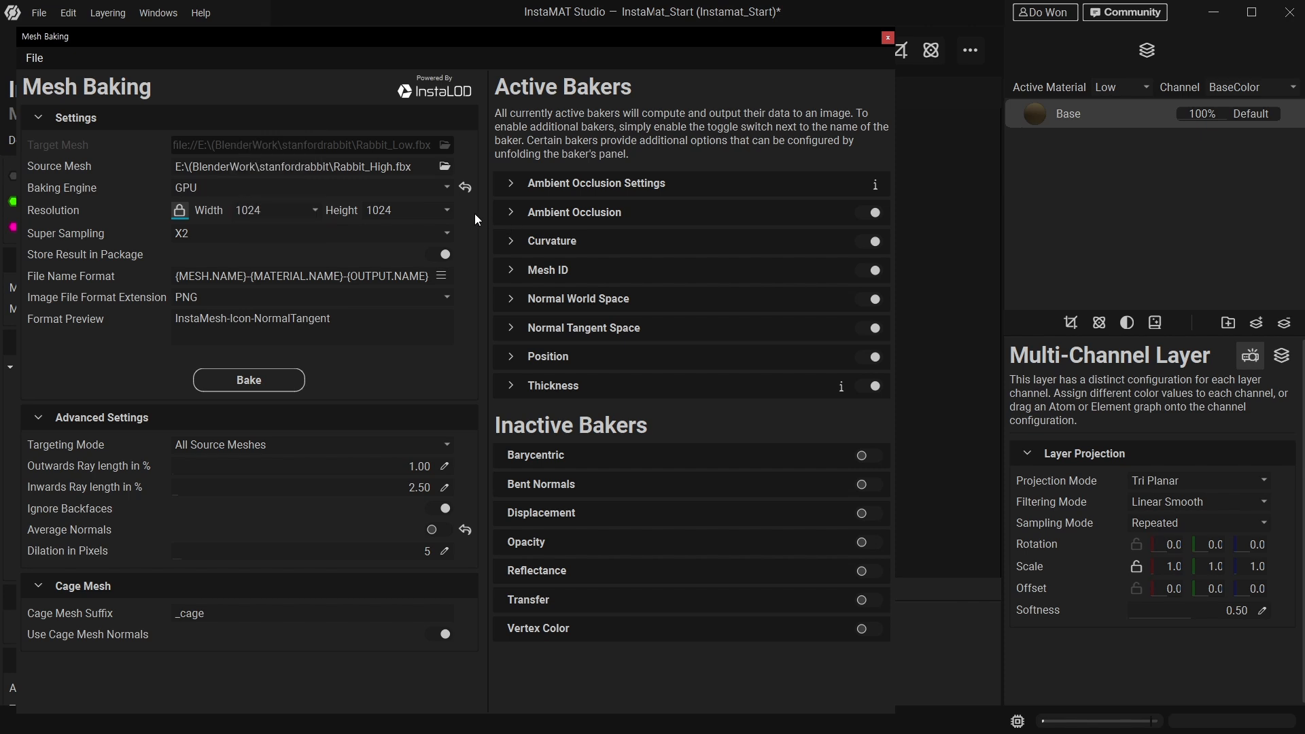
left_click(320, 235)
left_click(320, 235)
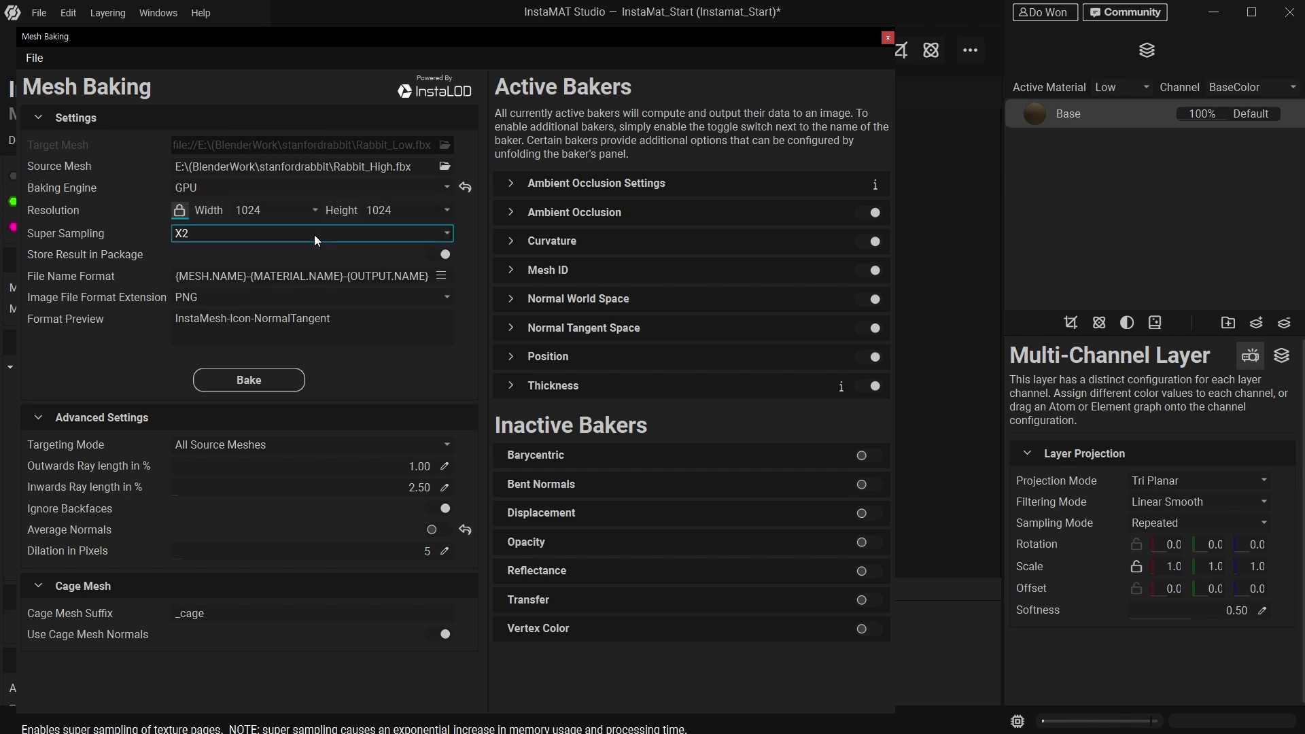
left_click(314, 234)
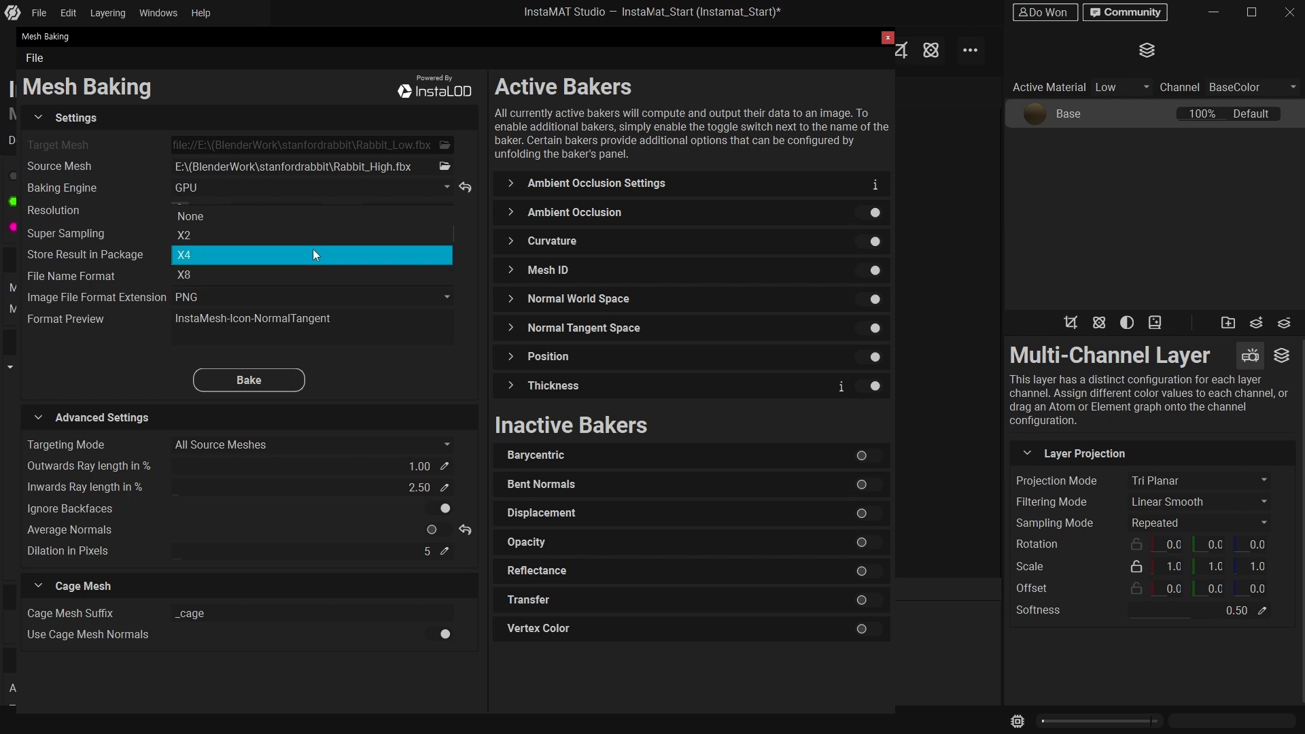
left_click(474, 223)
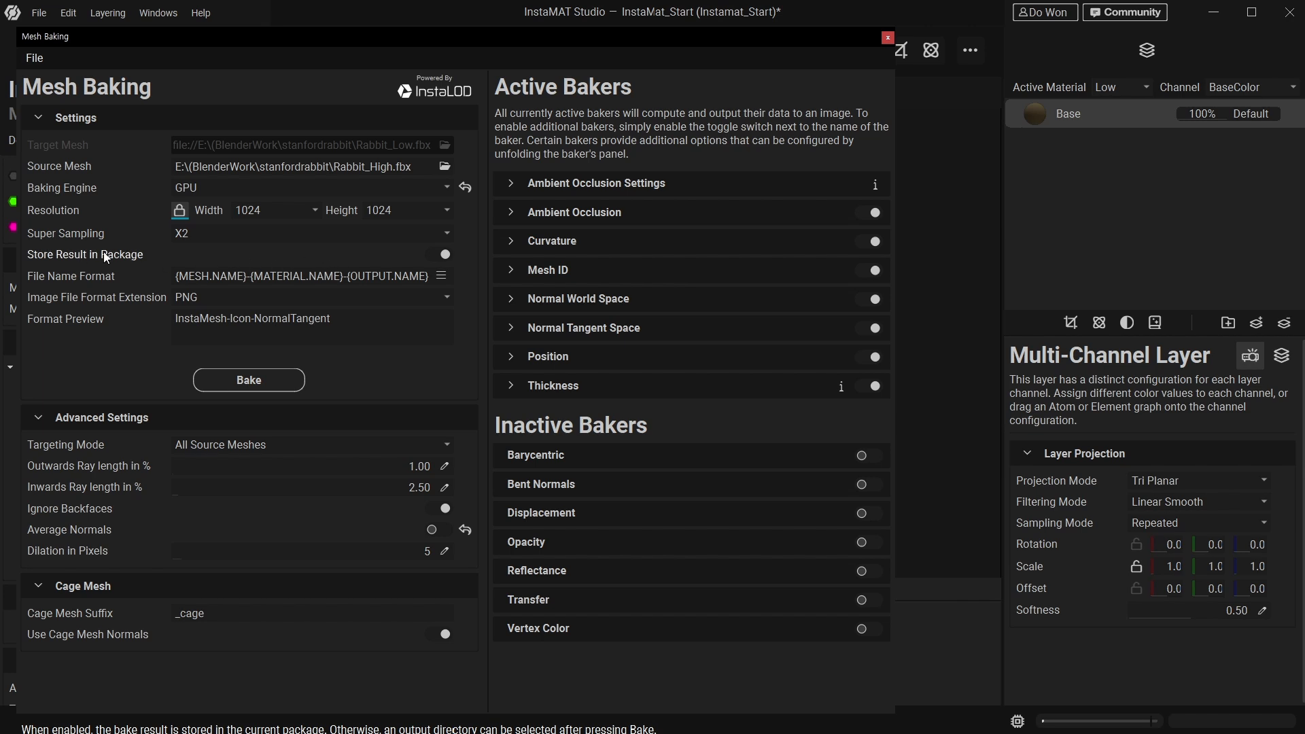
Examine the package storage, file name format and targeting mode options, keeping the current settings.
left_click(447, 255)
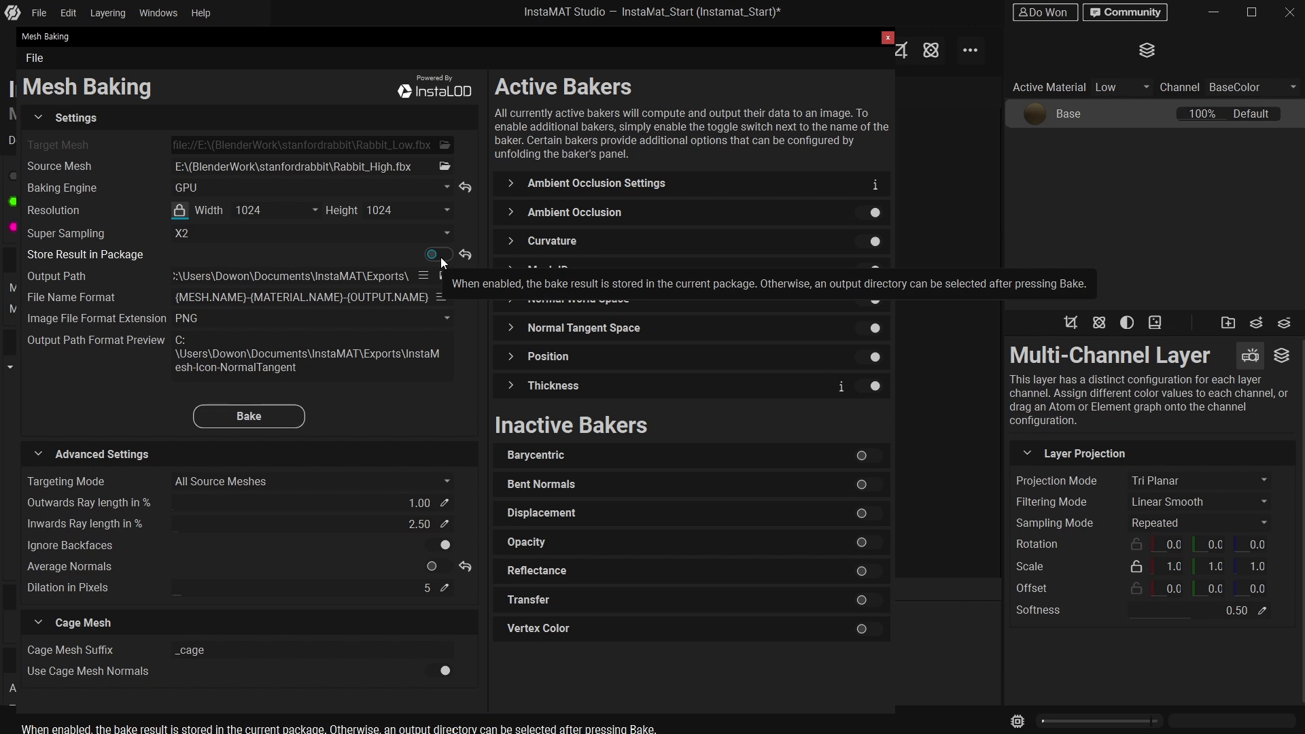
left_click(438, 255)
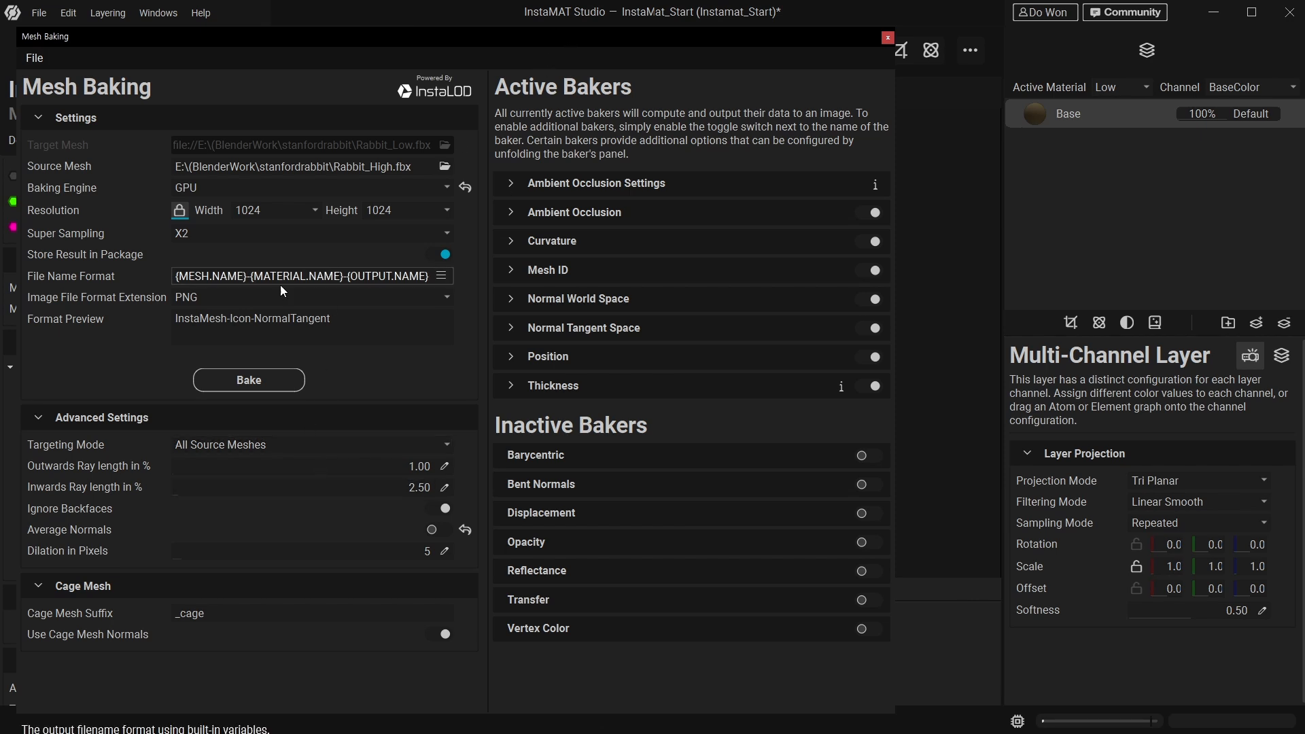
left_click(240, 281)
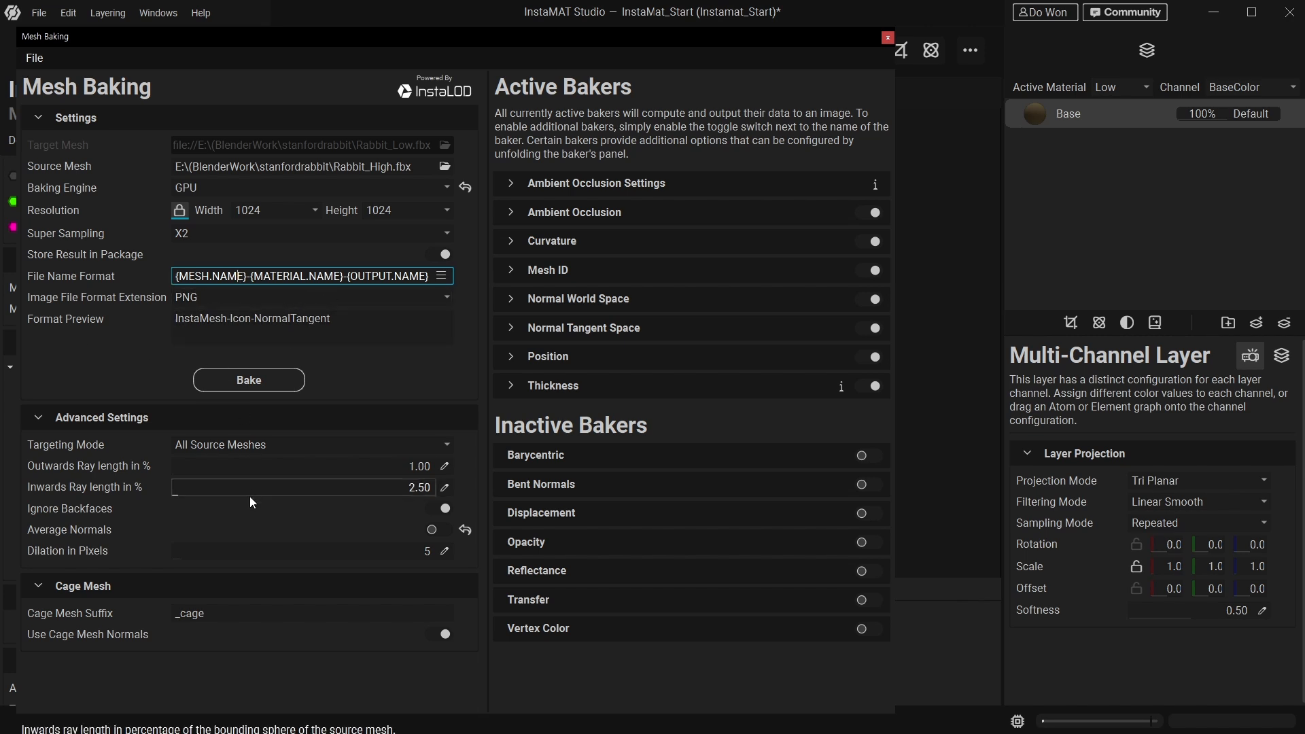
left_click(285, 449)
left_click(299, 447)
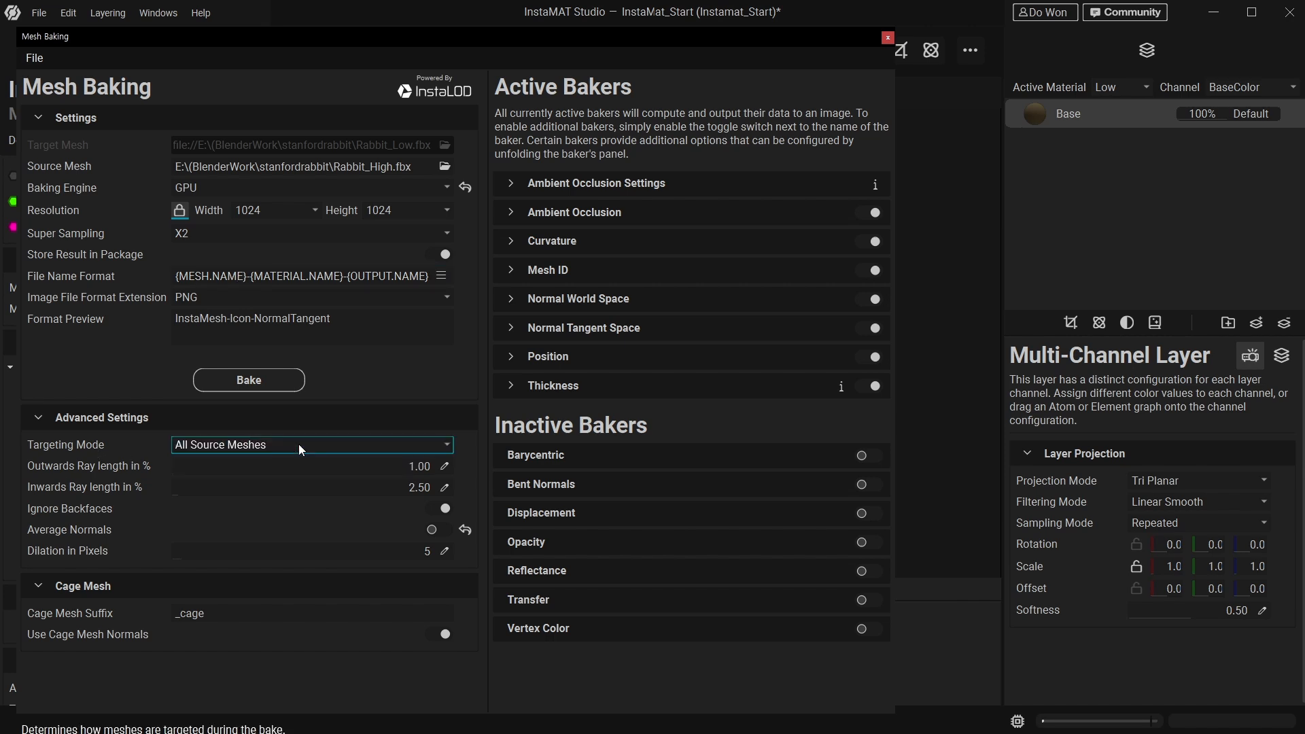
left_click(247, 449)
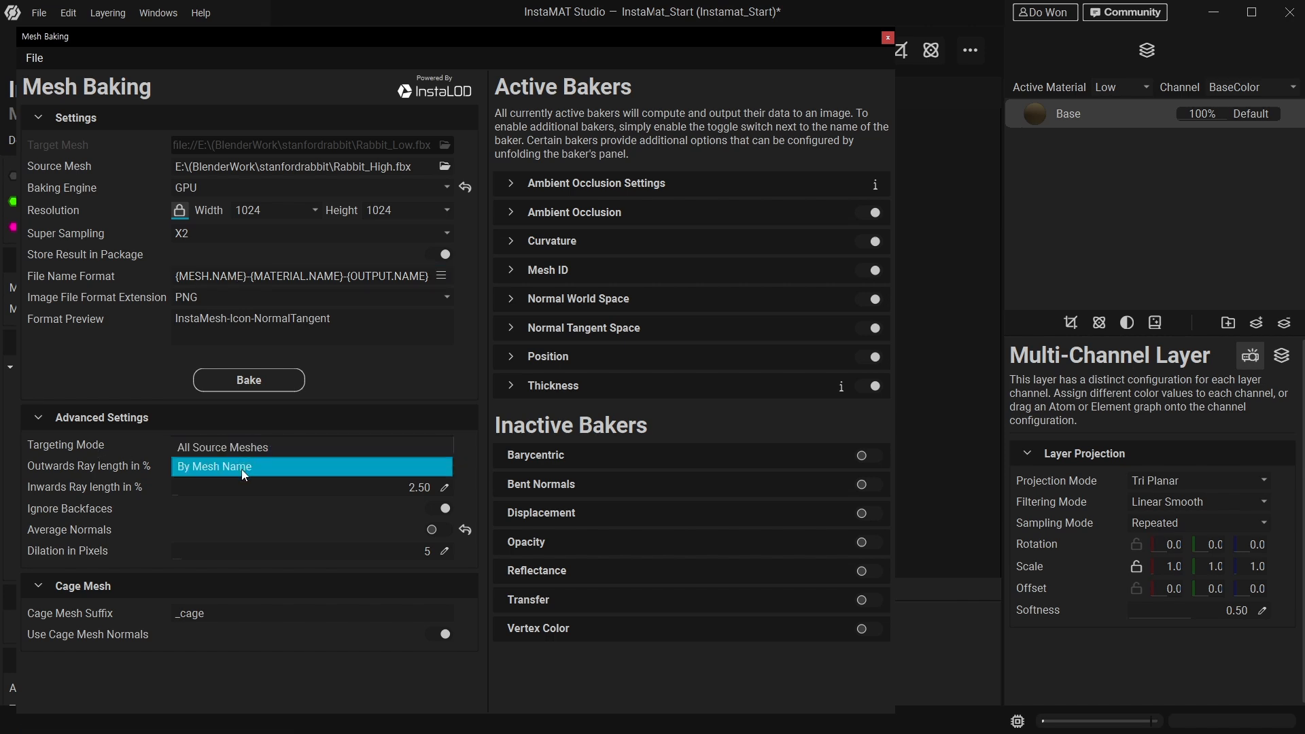
left_click(263, 445)
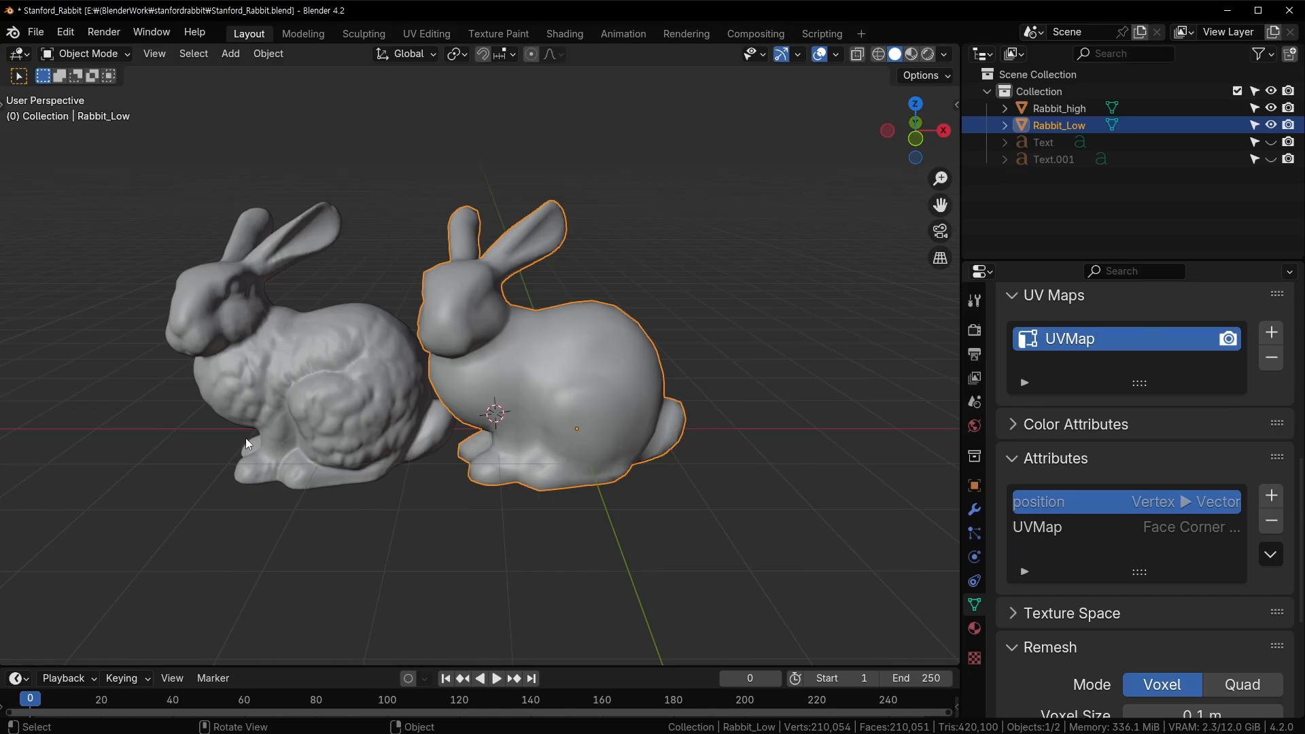
Switch to Blender and compare the Rabbit_high and Rabbit_Low meshes by selecting each in turn.
left_click(275, 373)
left_click(627, 344)
scroll(613, 373, "up", 2)
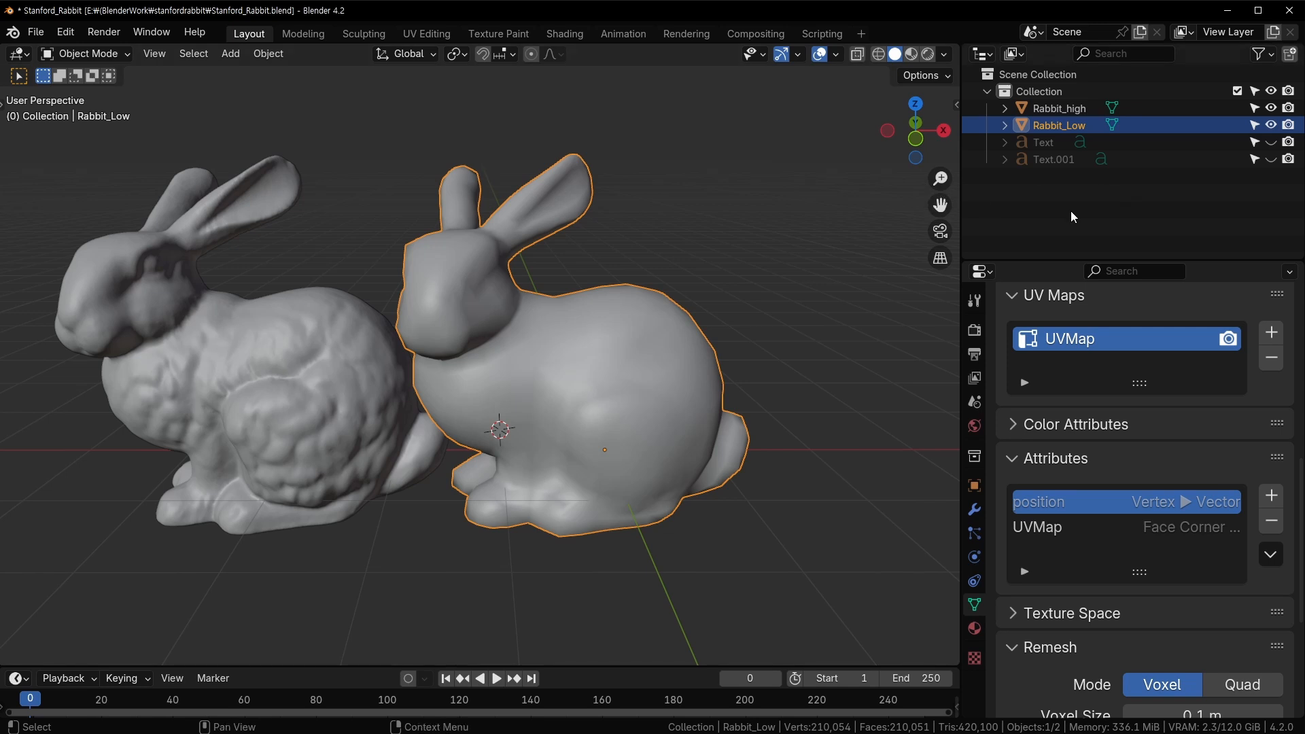
left_click(164, 371)
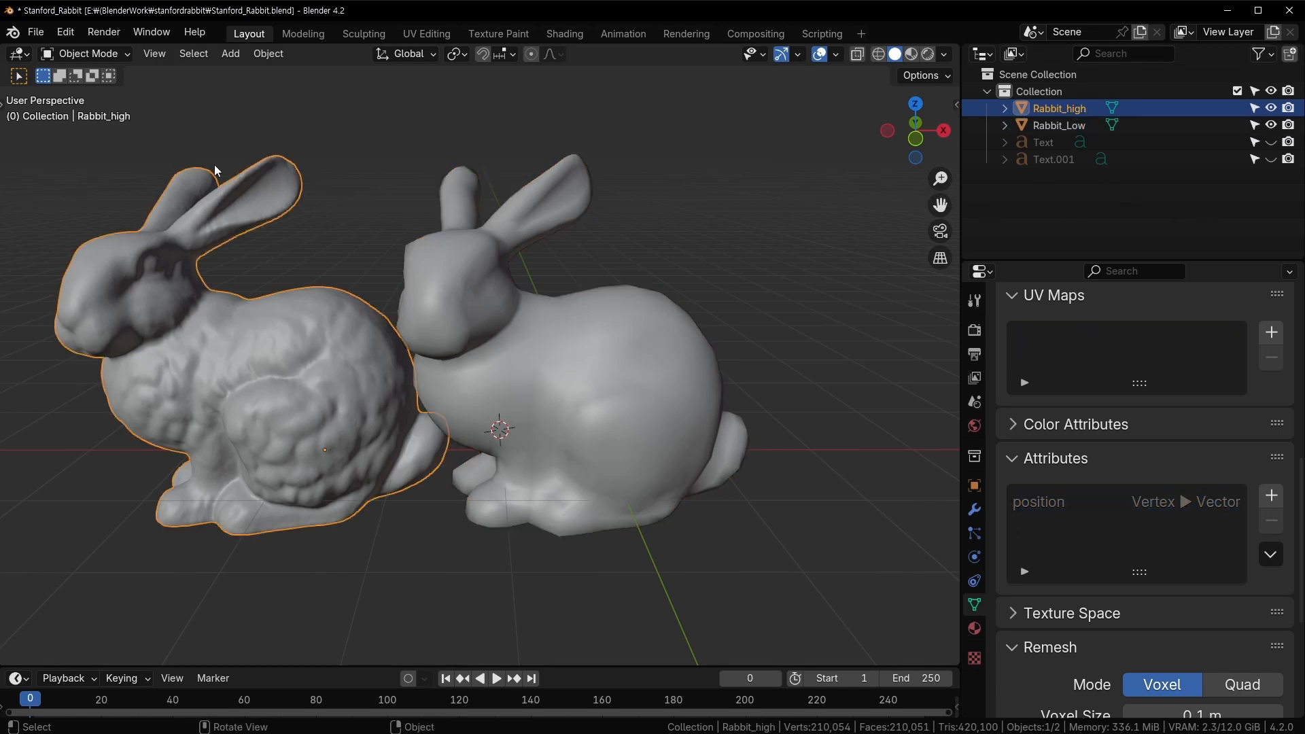
left_click(673, 357)
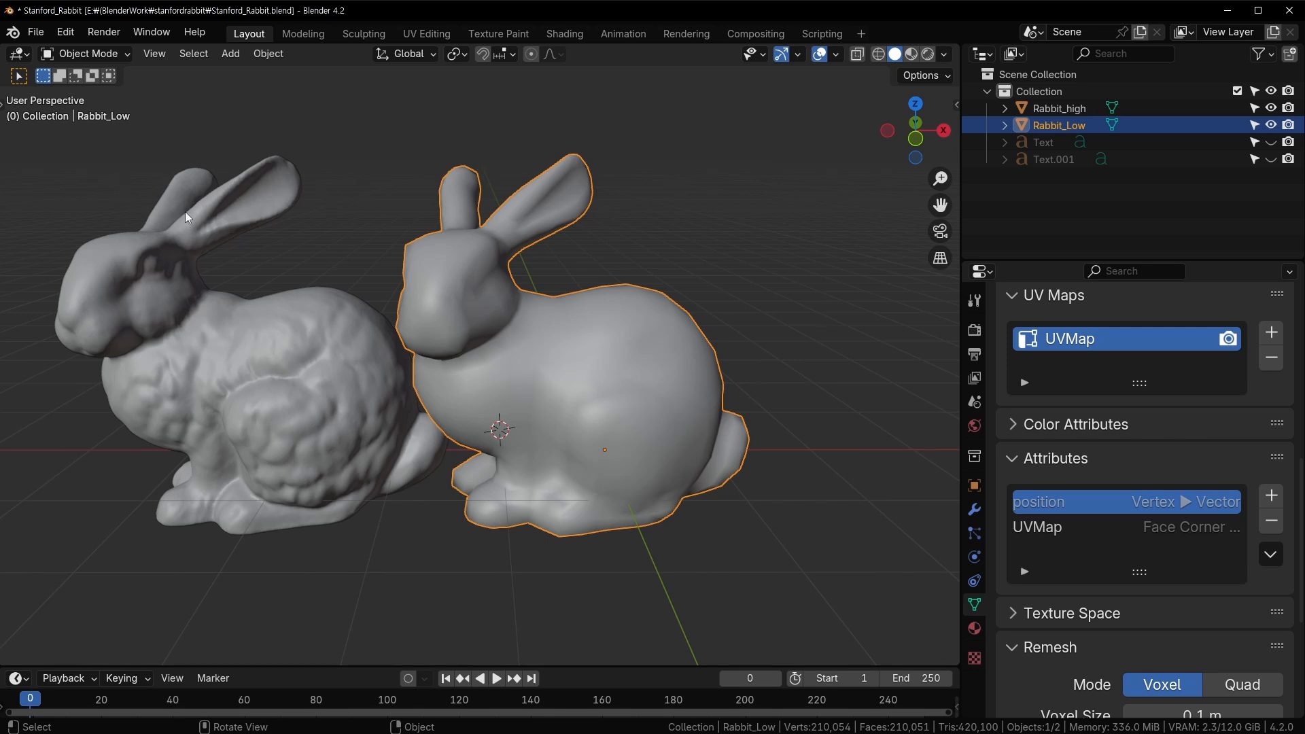
left_click(219, 331)
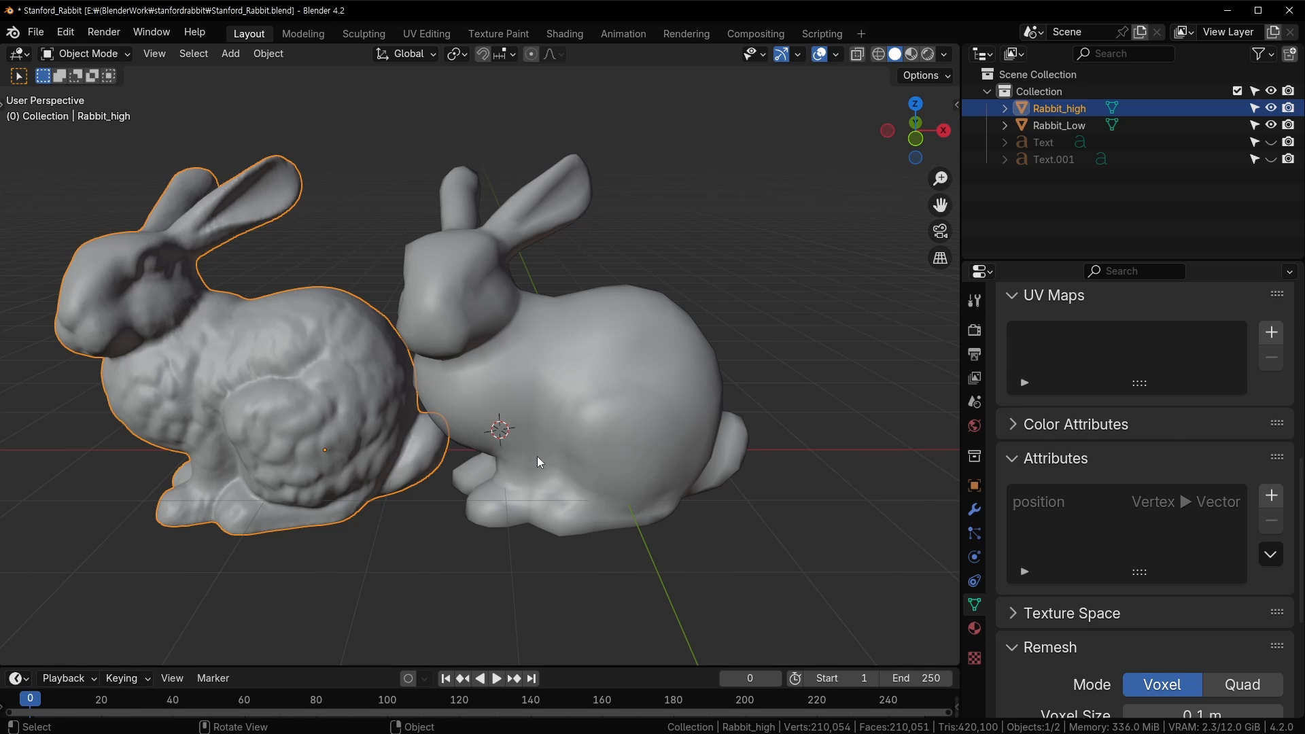
left_click(587, 389)
left_click(302, 398)
left_click(562, 374)
left_click(340, 401)
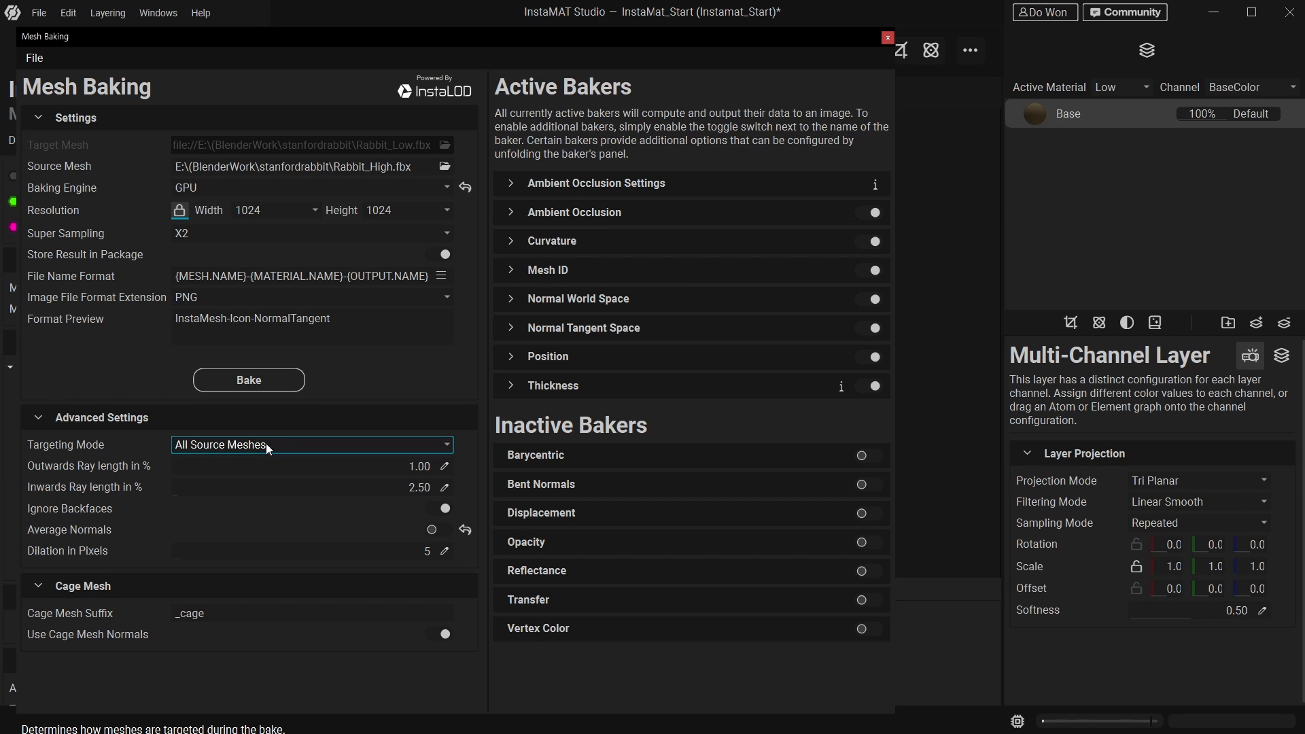
Switch back to InstaMAT Studio, bake the active maps with Thickness enabled, and close the Mesh Baking window.
left_click(266, 443)
left_click(267, 445)
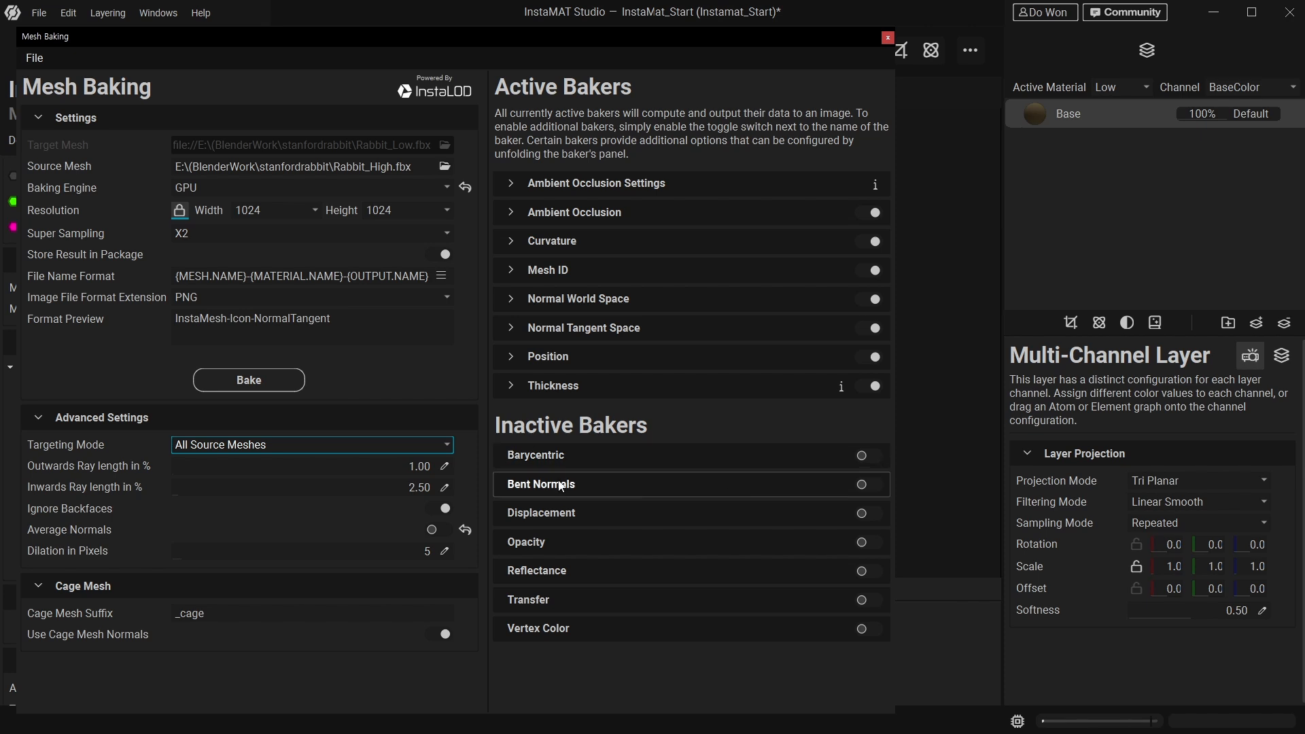
left_click(876, 386)
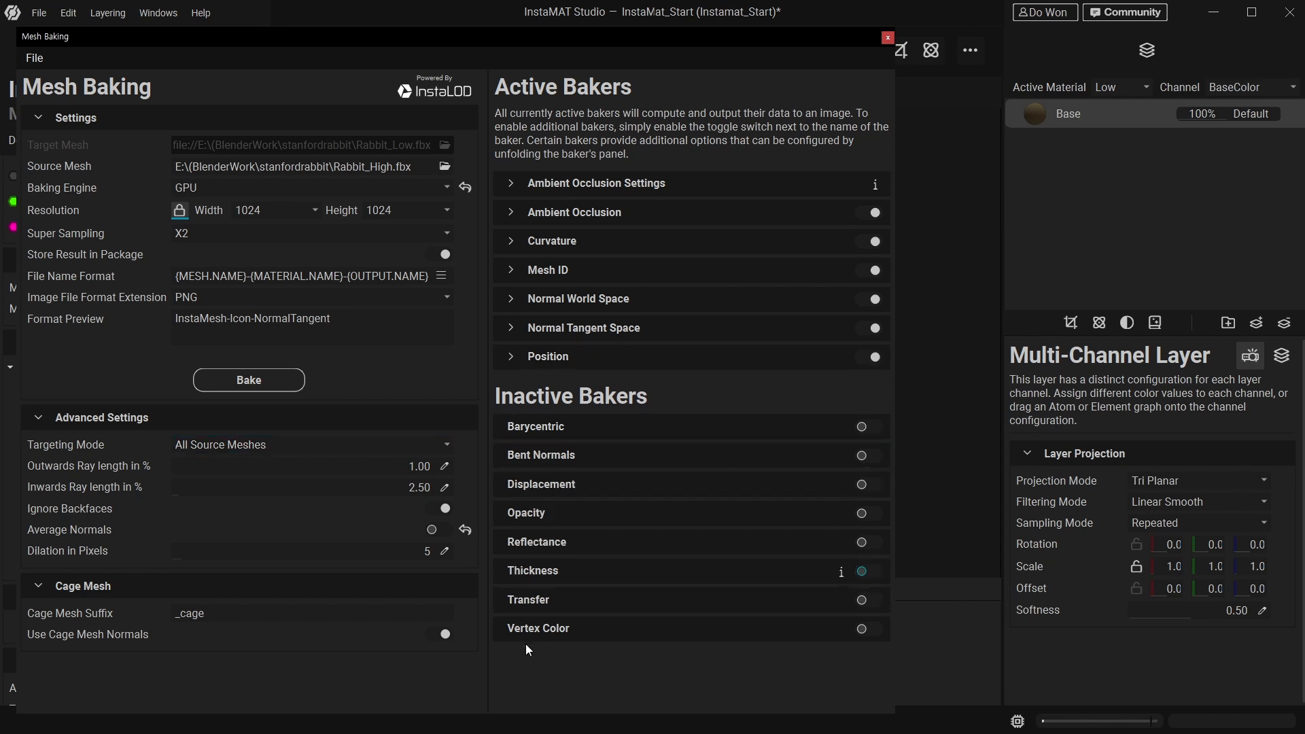
left_click(862, 571)
left_click(298, 376)
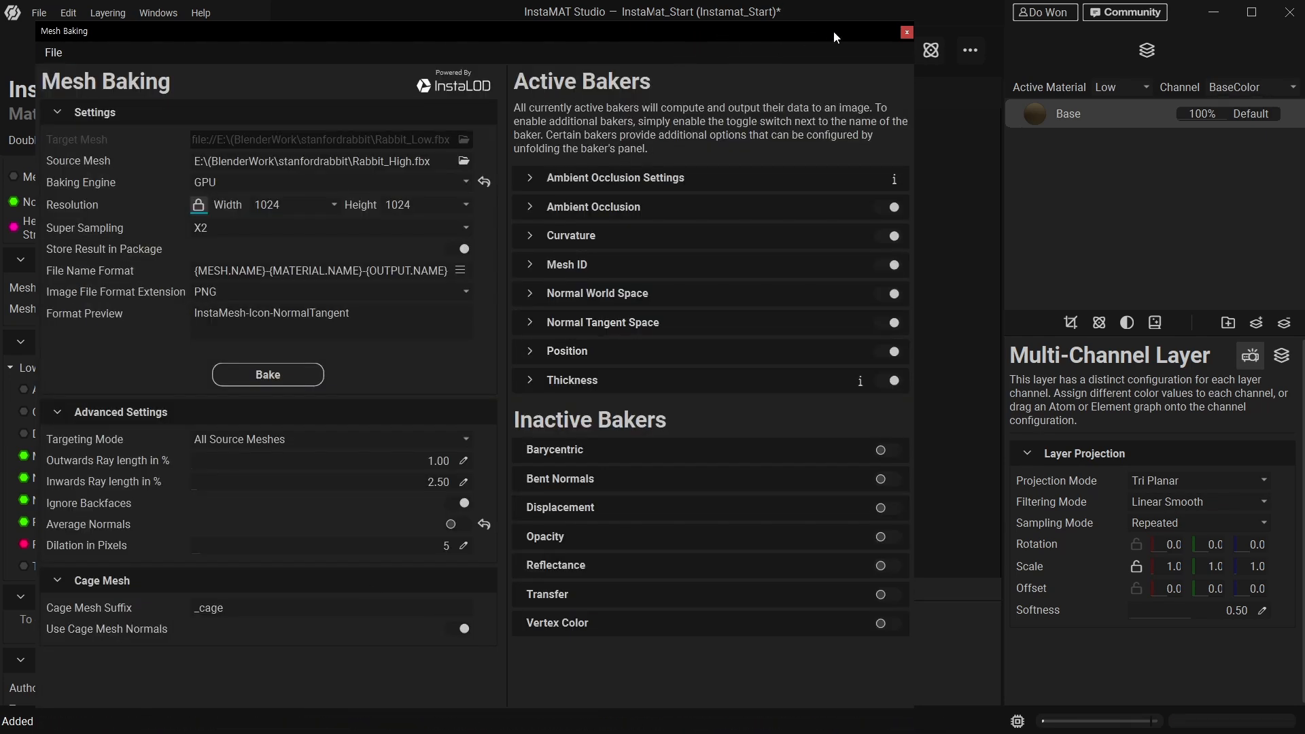
left_click(907, 32)
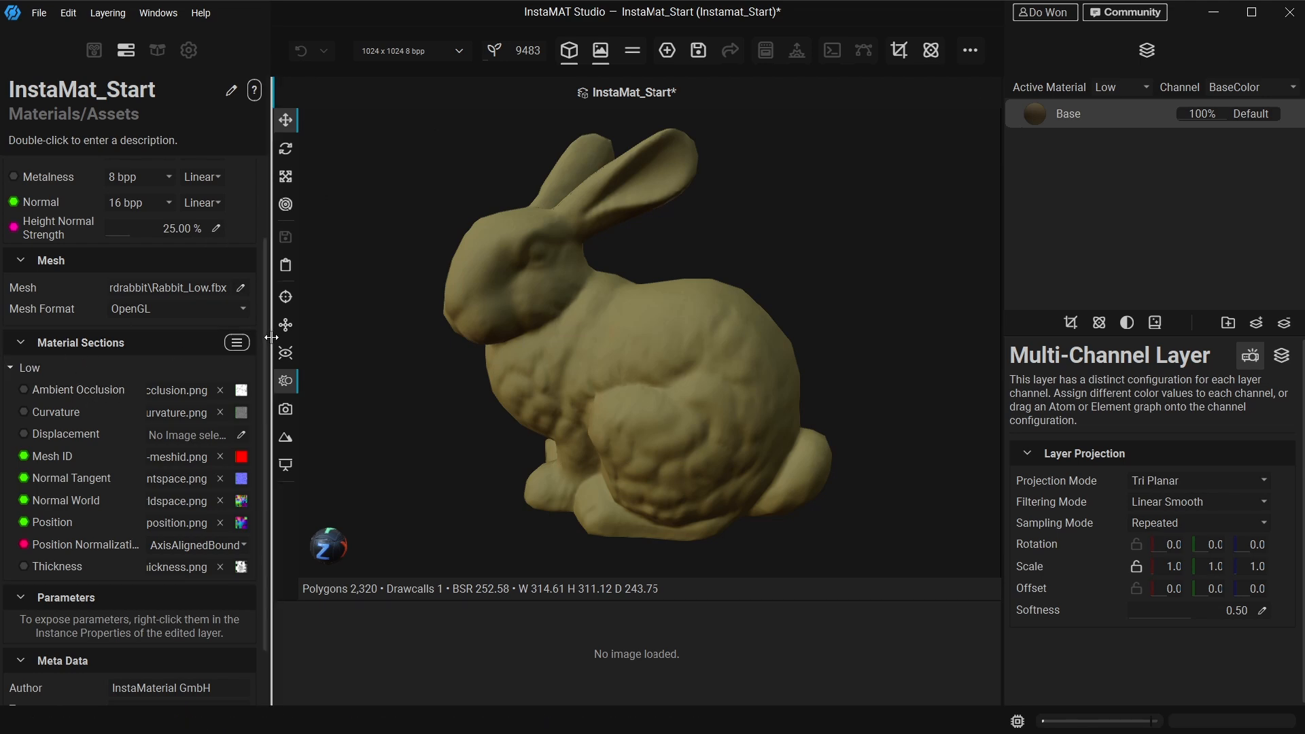
Widen the project side panel and show the images stored in the package's Assets.
left_click_drag(271, 337, 338, 312)
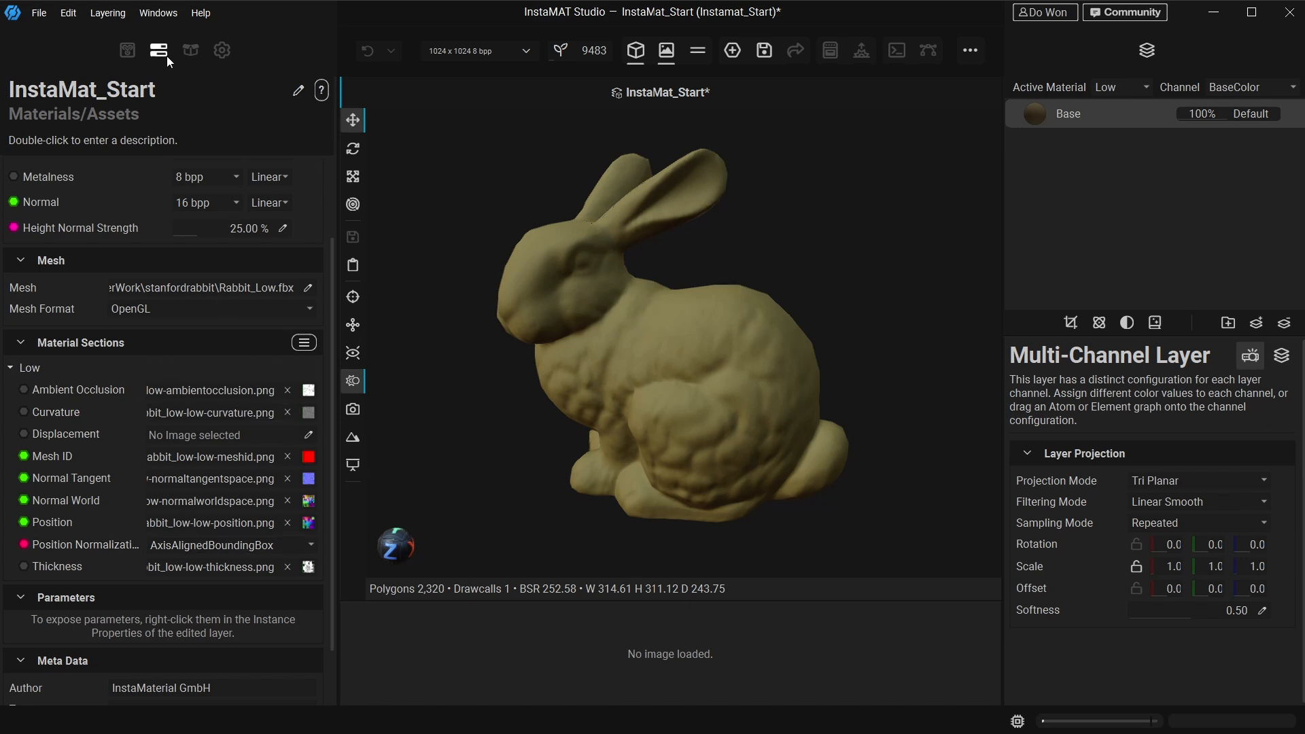
left_click(191, 49)
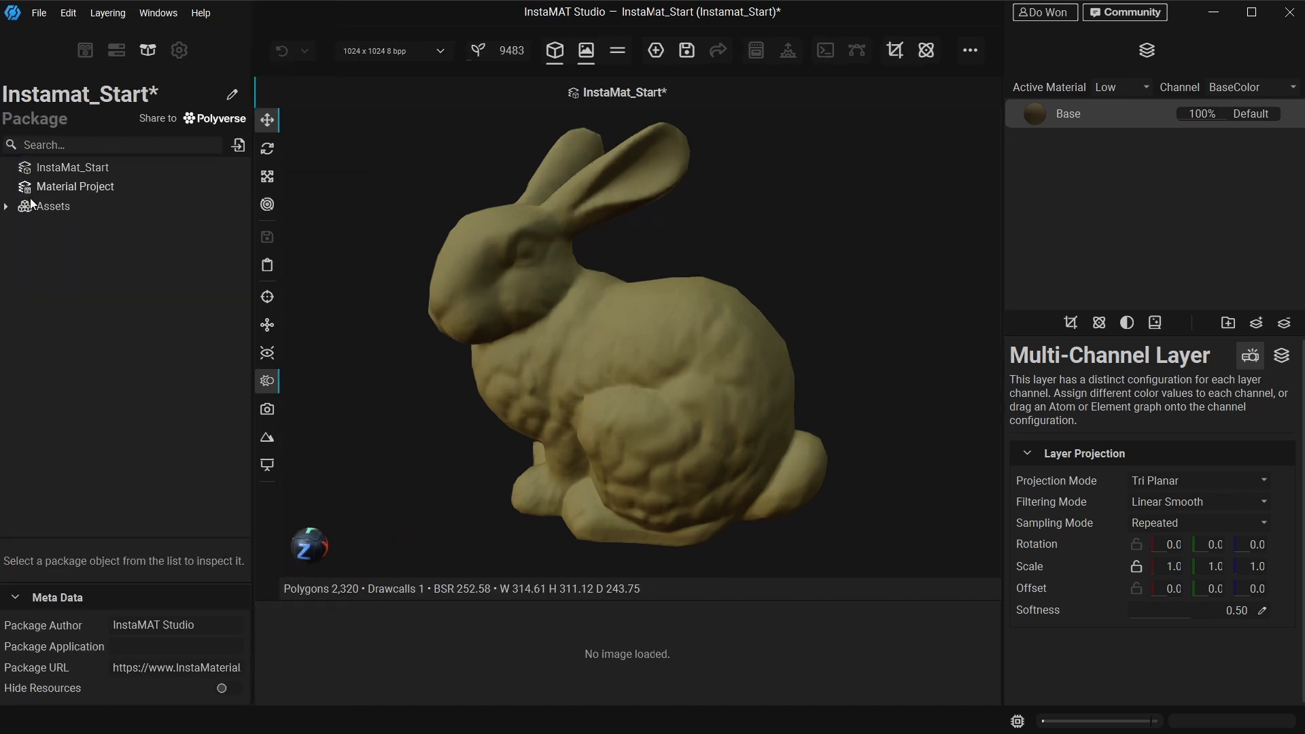
left_click(6, 206)
left_click(22, 245)
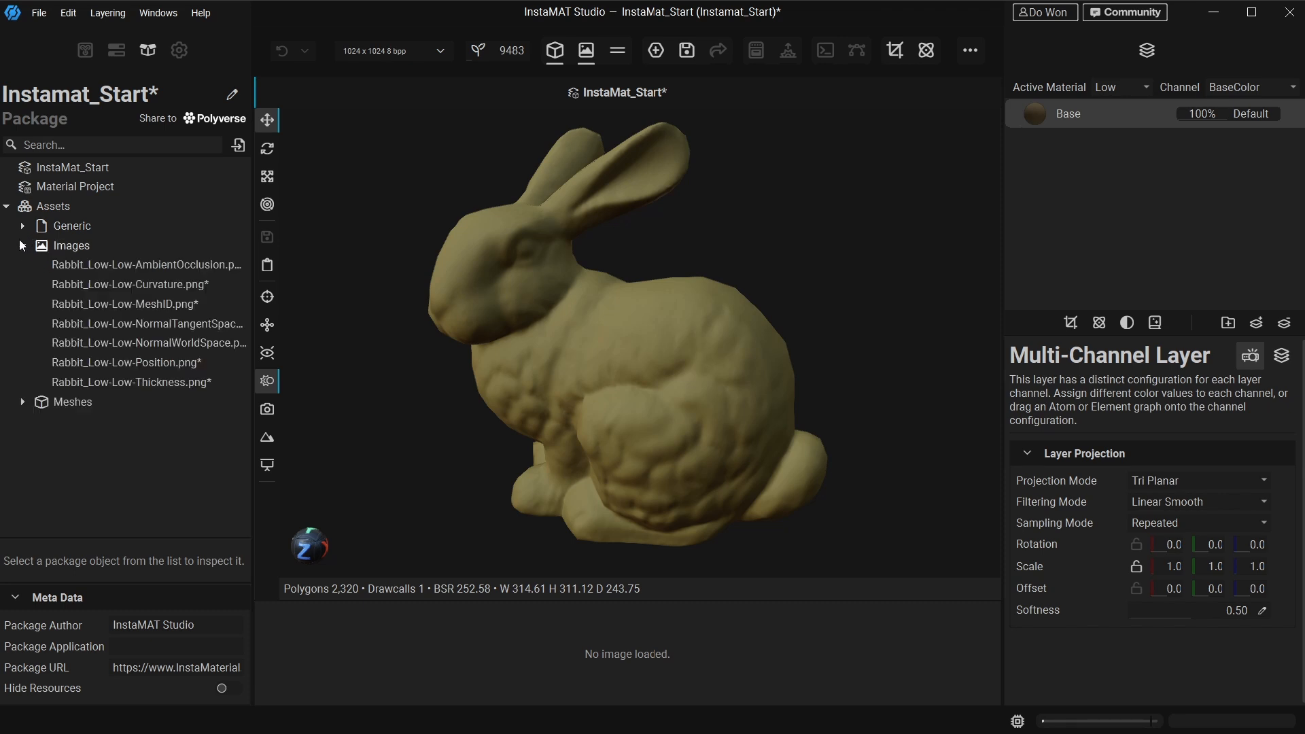
Preview several baked Rabbit_Low images and view the ambient occlusion map in an enlarged image viewer.
left_click(117, 263)
left_click(115, 303)
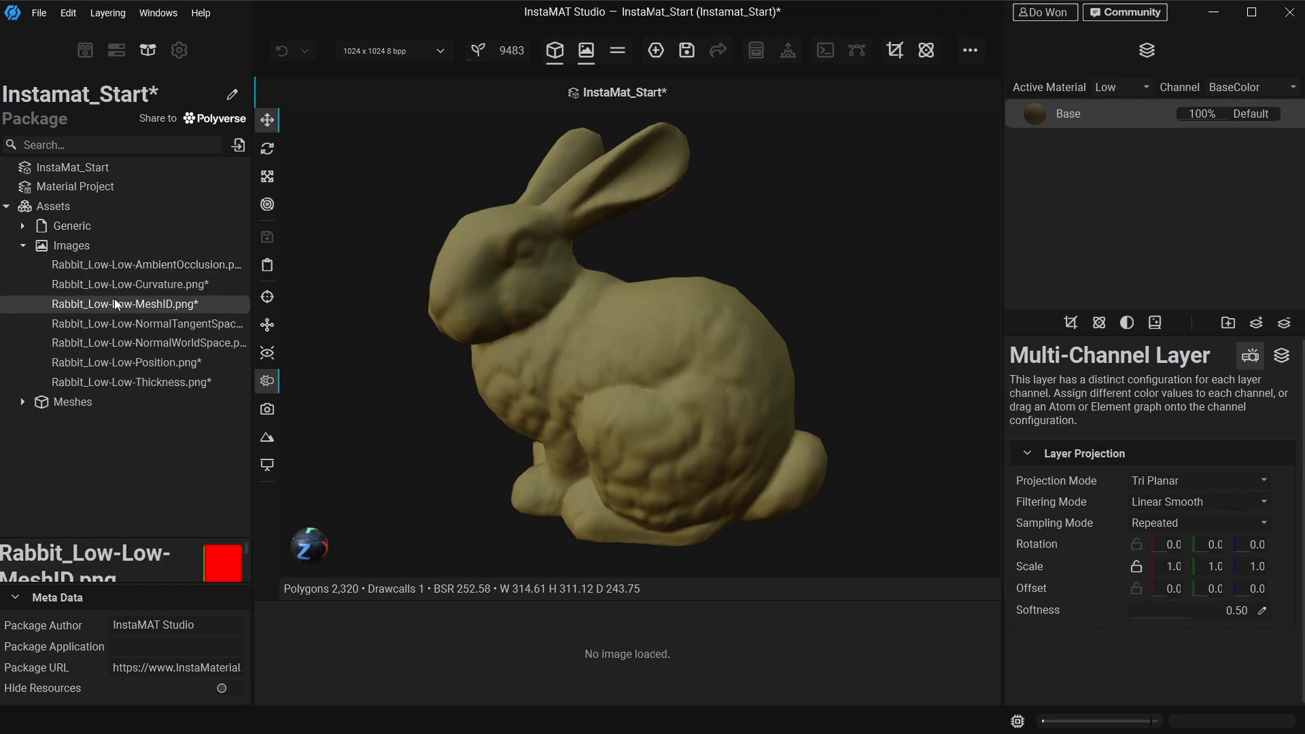
left_click(121, 343)
left_click(128, 381)
left_click(136, 263)
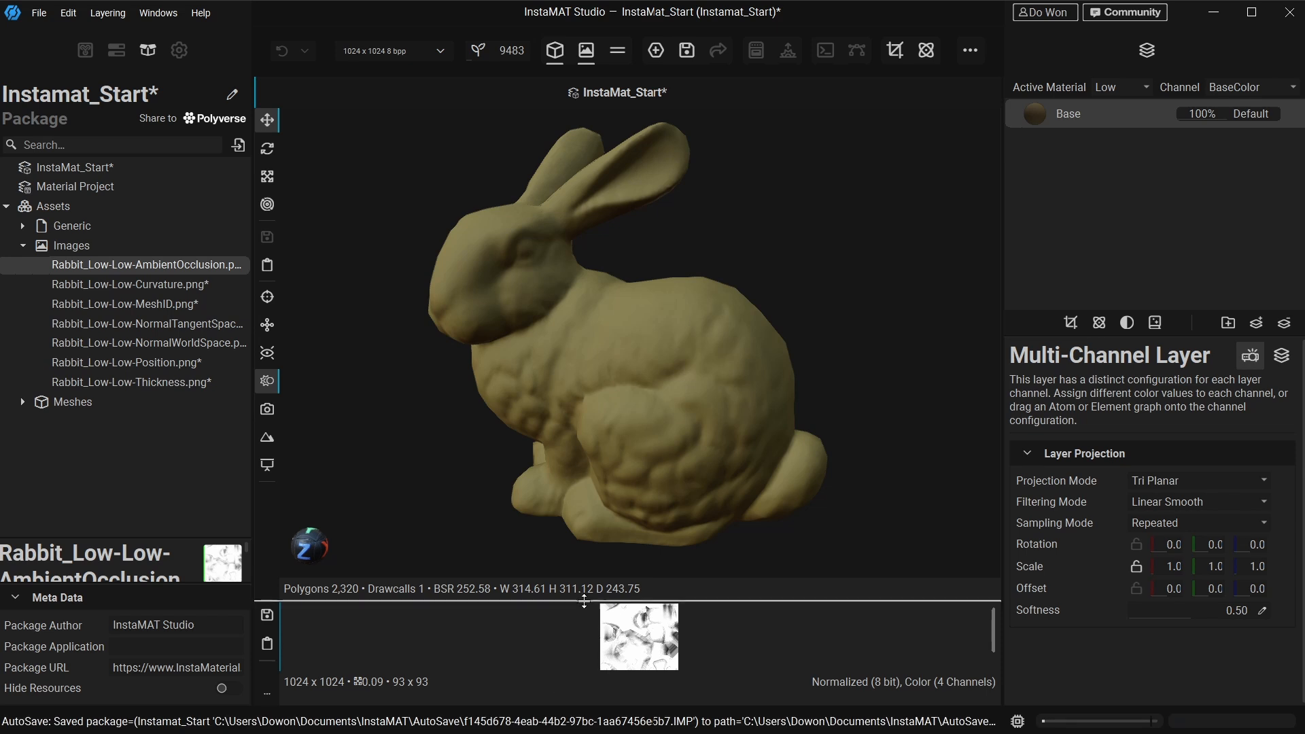
left_click_drag(609, 601, 610, 476)
scroll(645, 513, "up", 4)
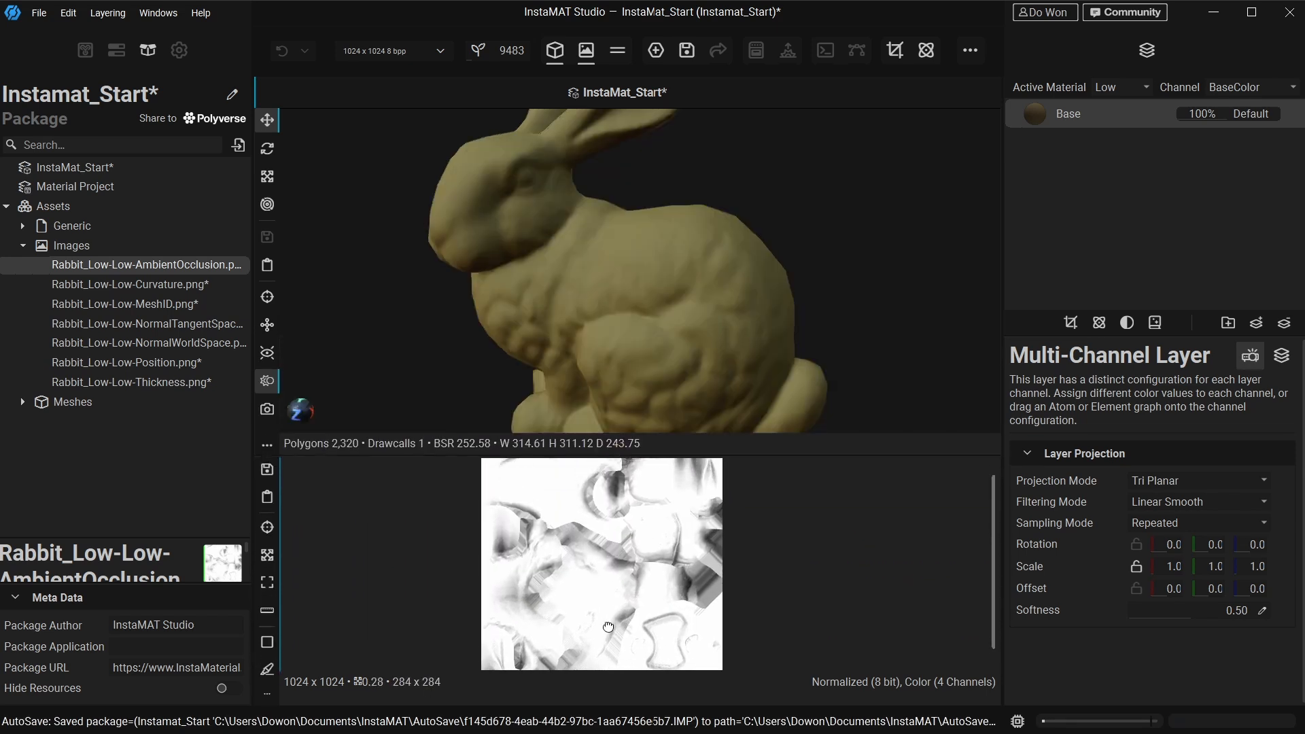
Examine the baked Curvature, MeshID, NormalTangentSpace and NormalWorldSpace maps of Rabbit_Low in the image viewer.
left_click(179, 290)
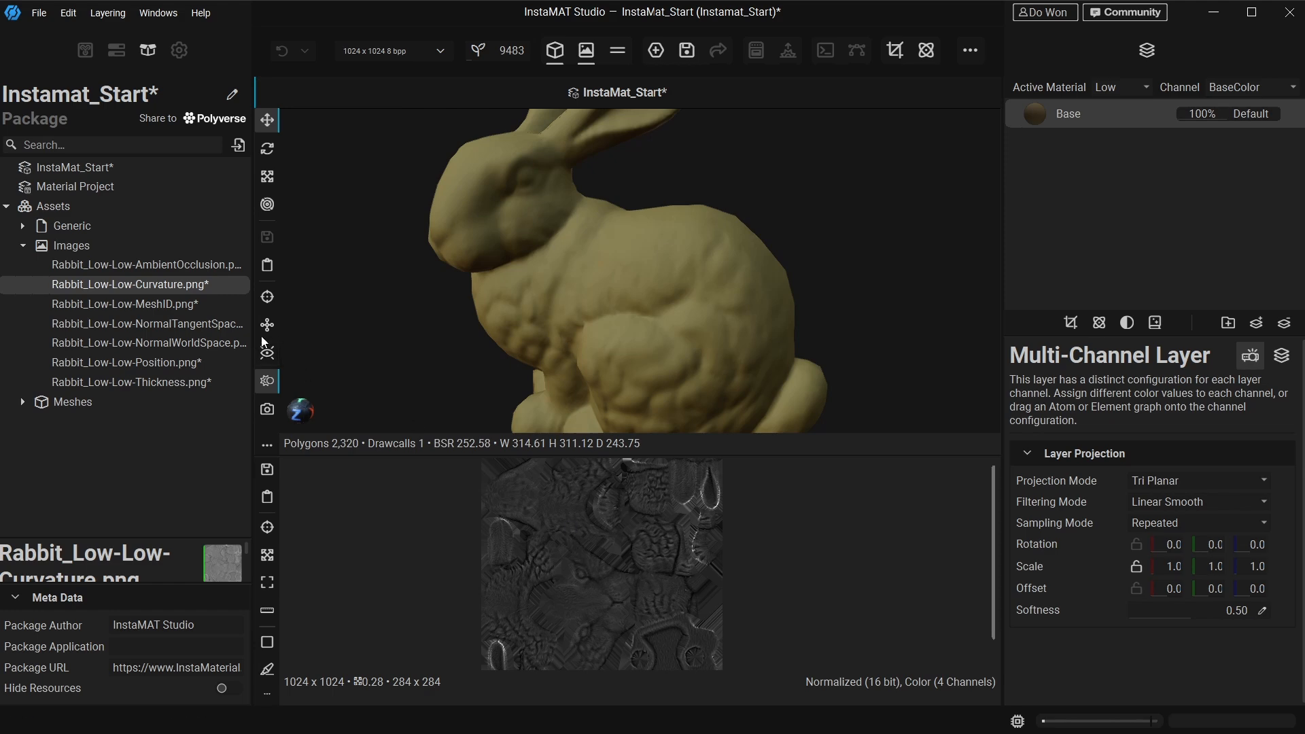
left_click(140, 303)
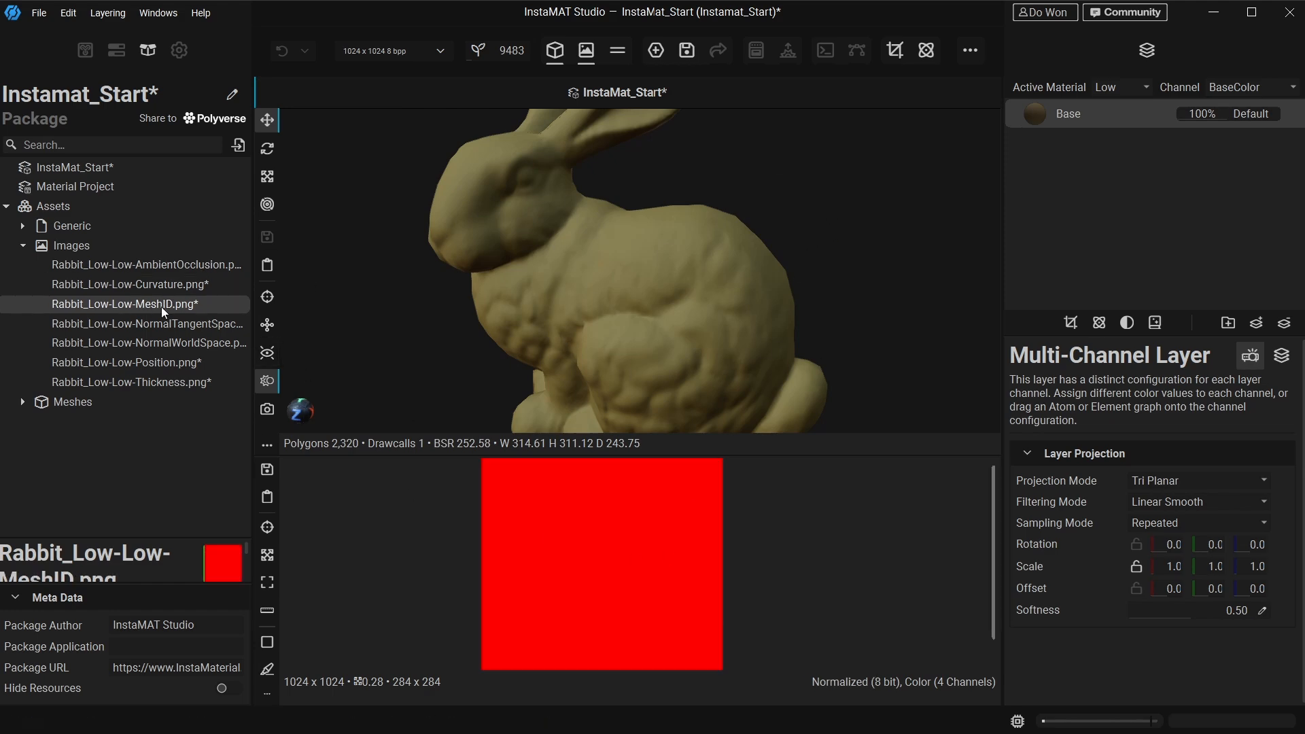
left_click(133, 324)
left_click(166, 344)
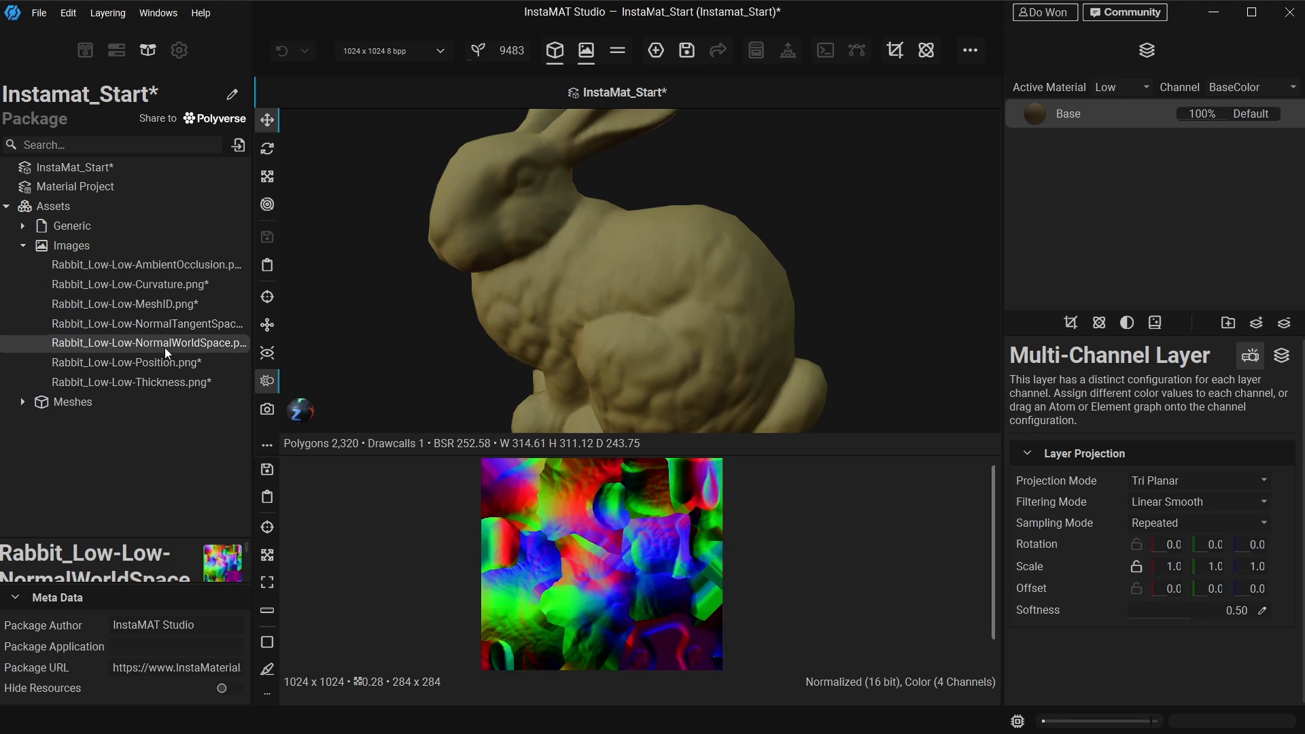
Preview the baked Position and Thickness maps of Rabbit_Low in the image viewer.
left_click(113, 362)
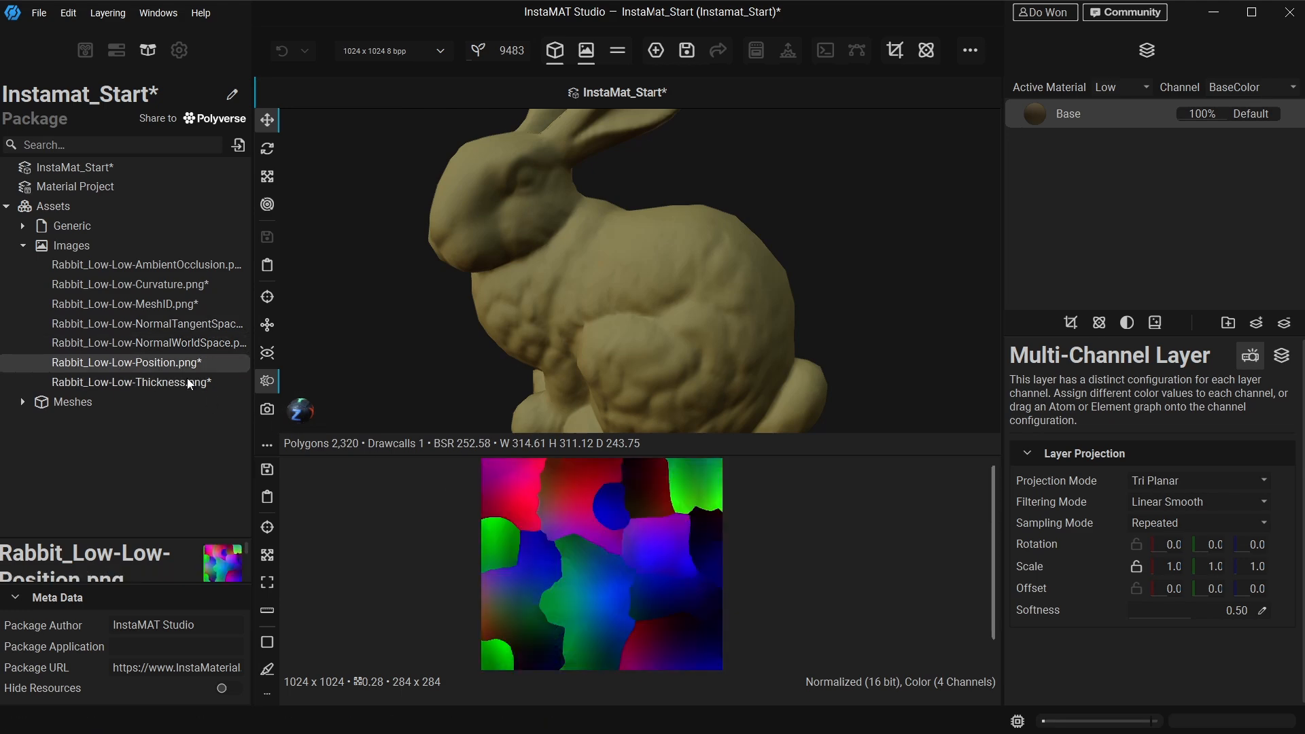
left_click(161, 383)
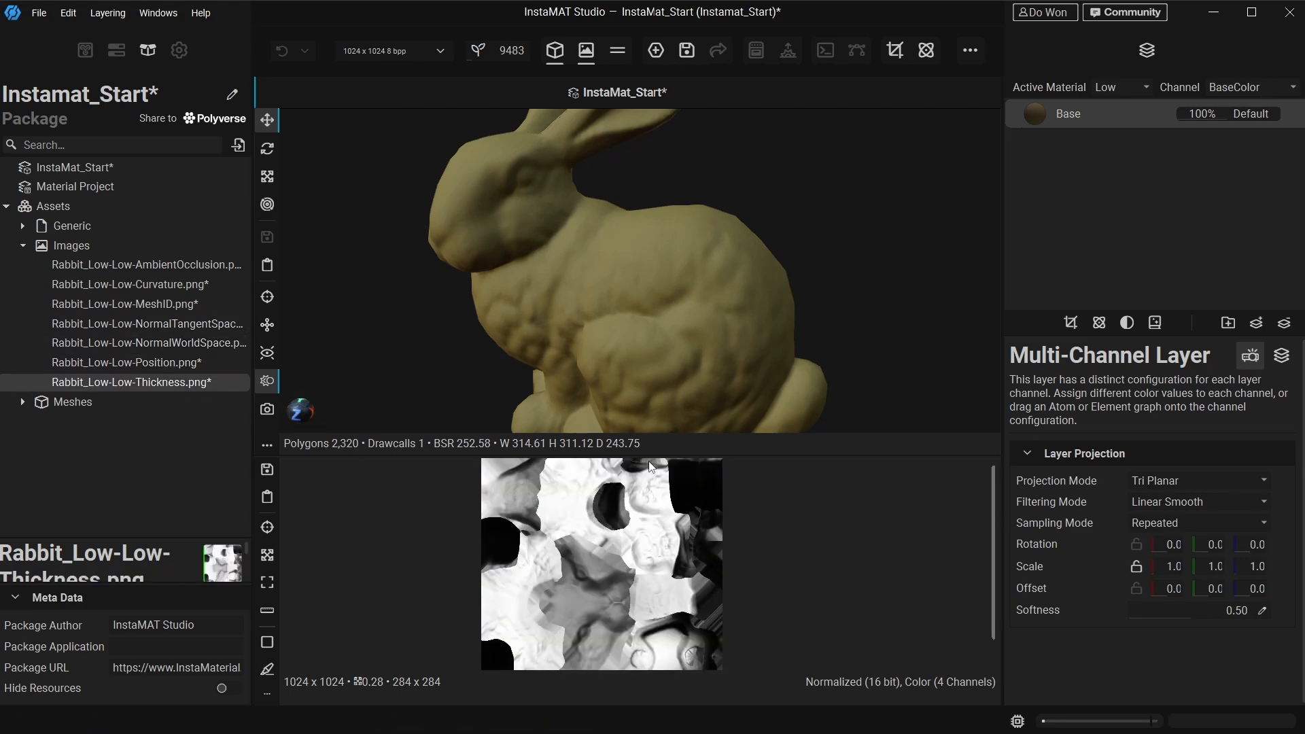
Enlarge the 3D viewport above the image viewer and save the package with its baked images.
left_click_drag(650, 452, 651, 568)
middle_click_drag(631, 244, 674, 275)
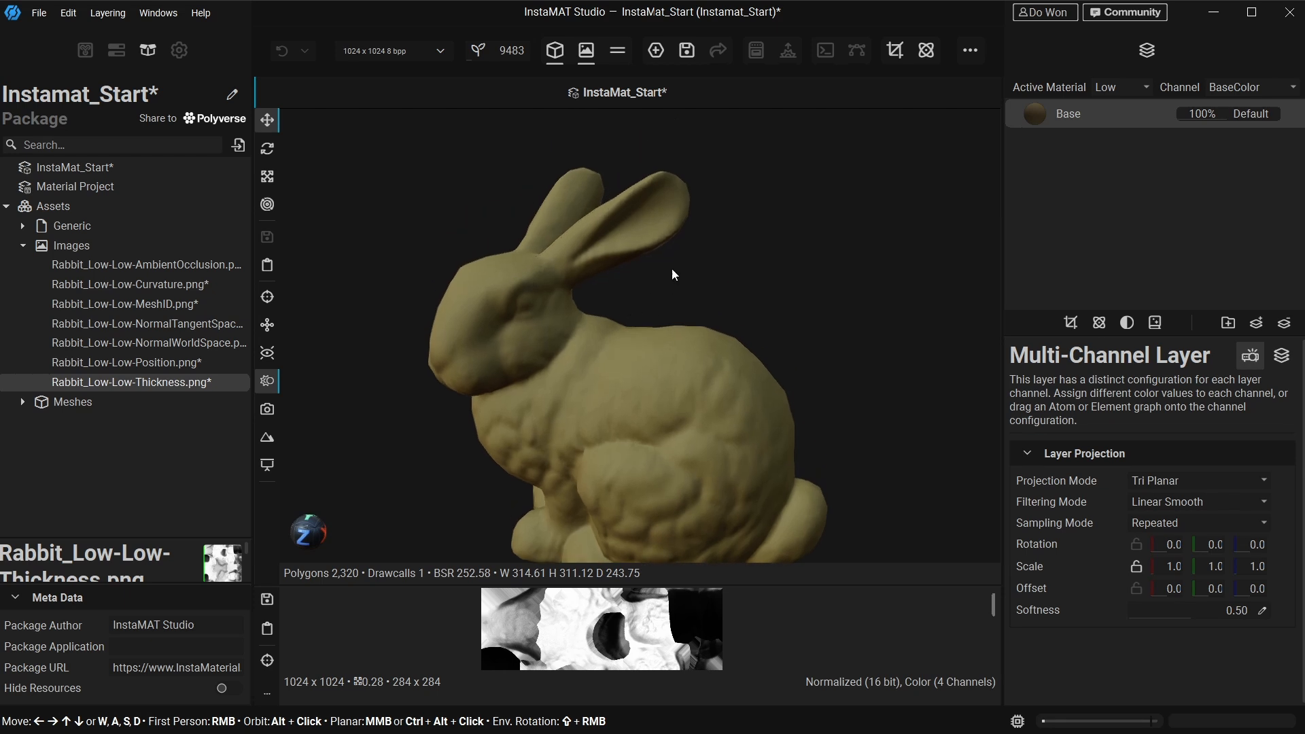
left_click_drag(636, 338, 713, 268, "alt")
left_click(137, 266)
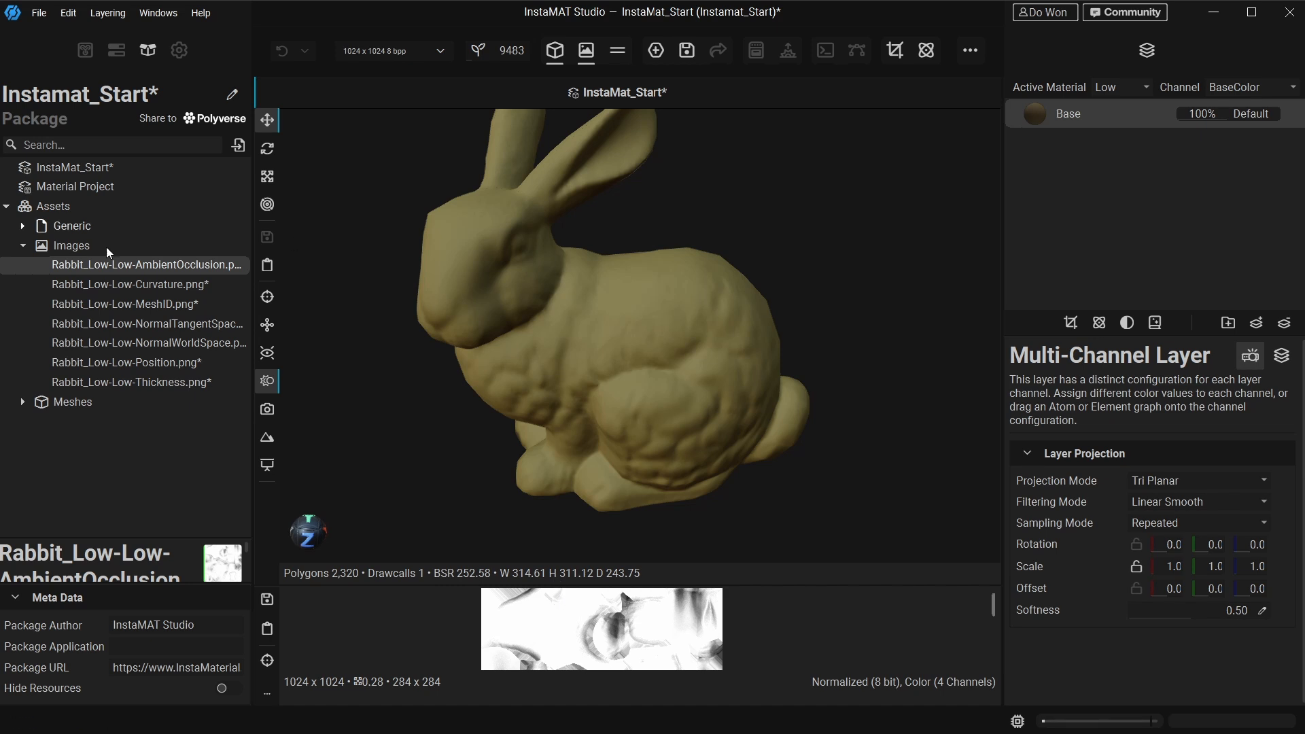
left_click_drag(743, 329, 638, 309, "alt")
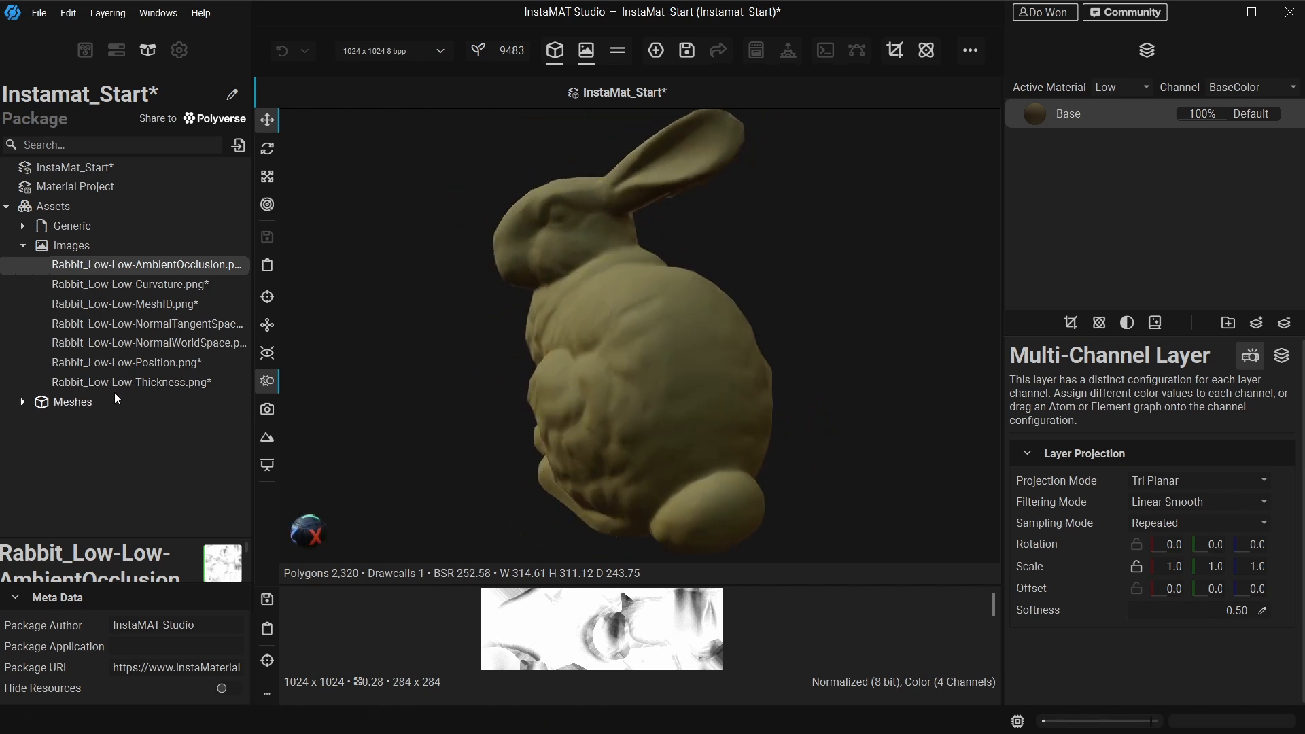
key("ctrl+s")
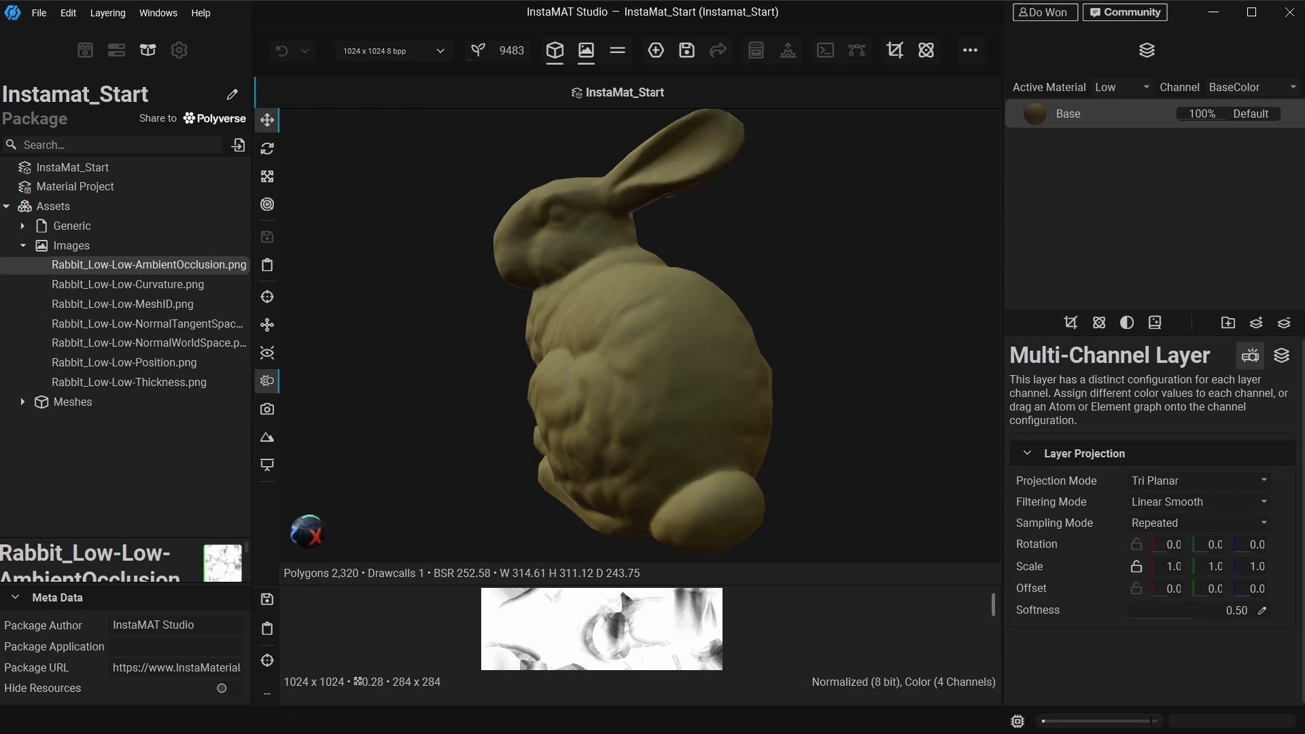
Cycle the viewport's PBR channel preview through Roughness and Metalness to Normal and examine the normal detail on the rabbit.
left_click_drag(643, 326, 620, 353, "alt")
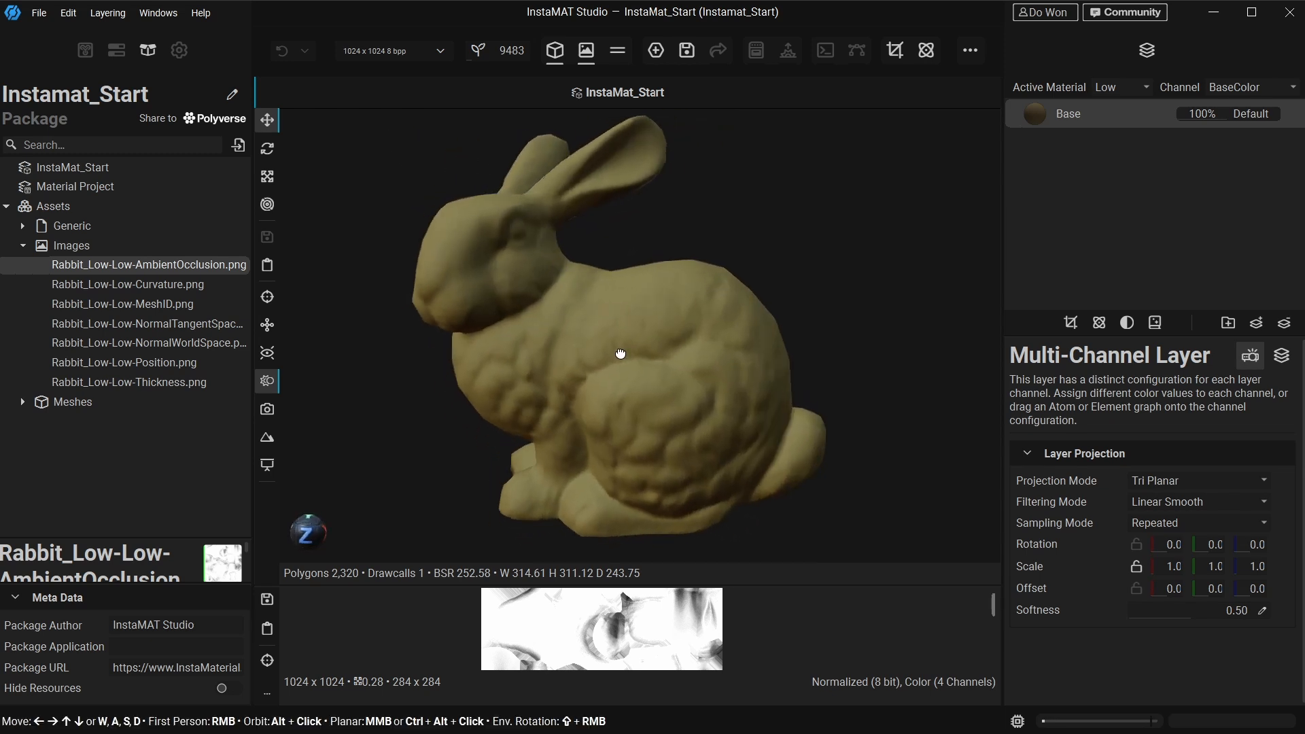
left_click_drag(755, 291, 722, 296, "alt")
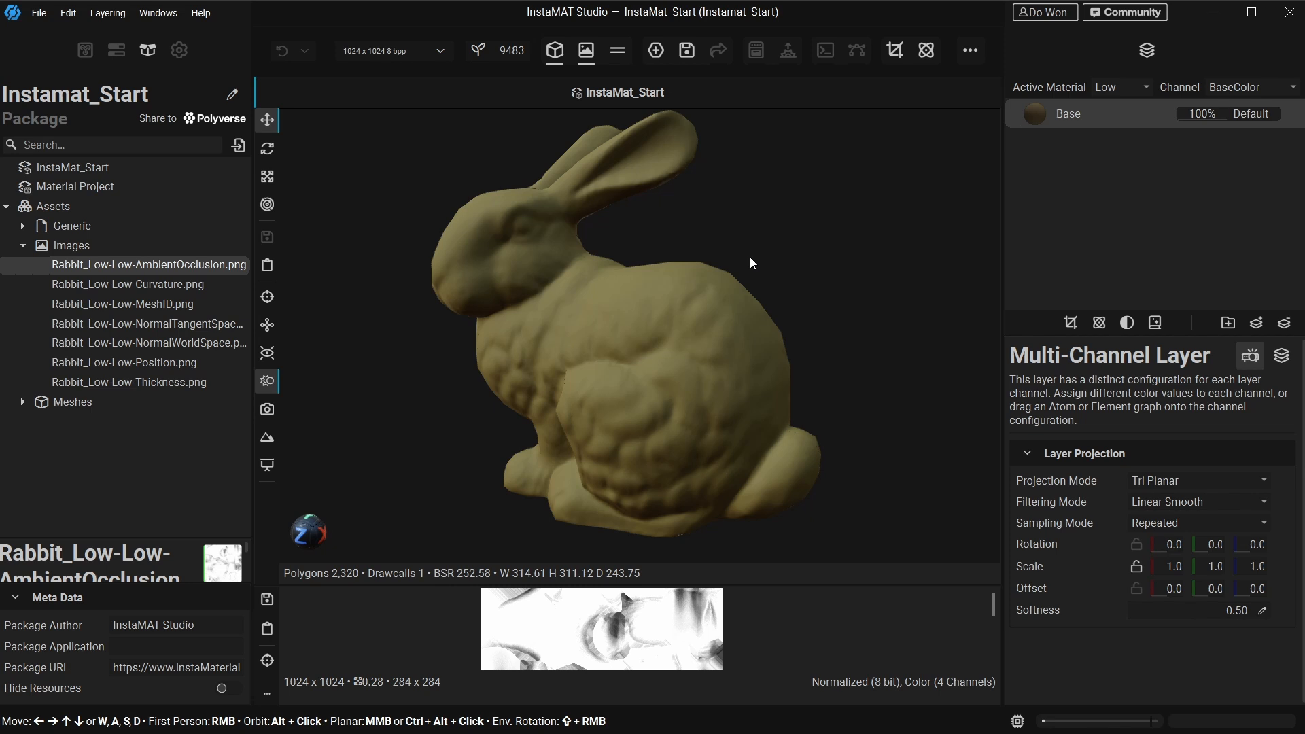
key("c")
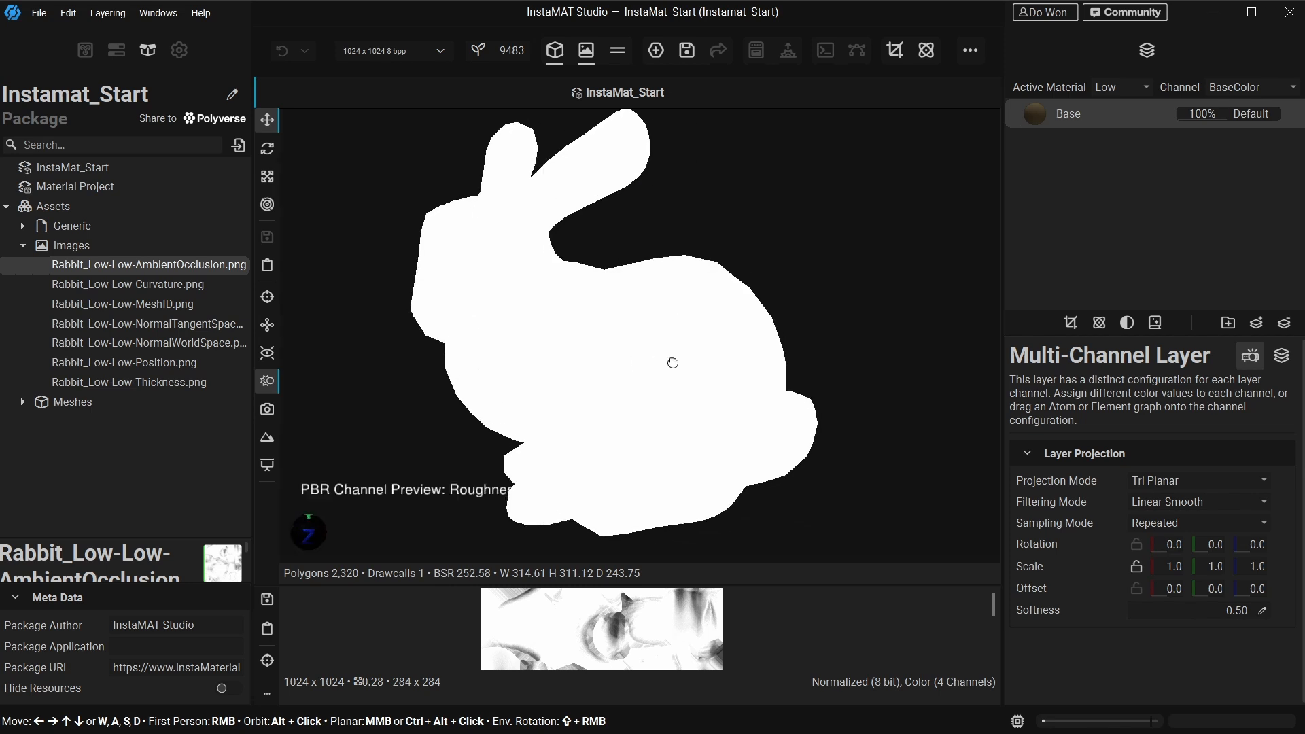
key("c")
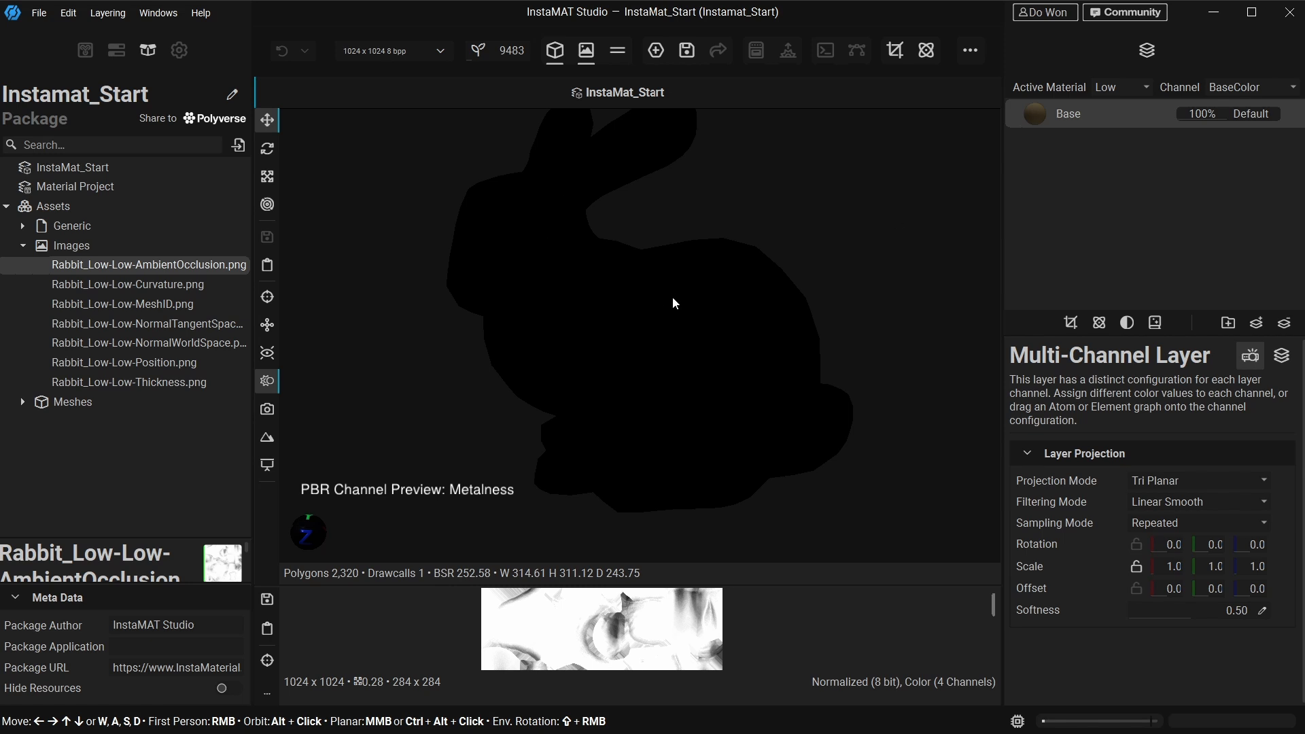
left_click_drag(673, 297, 681, 322, "alt")
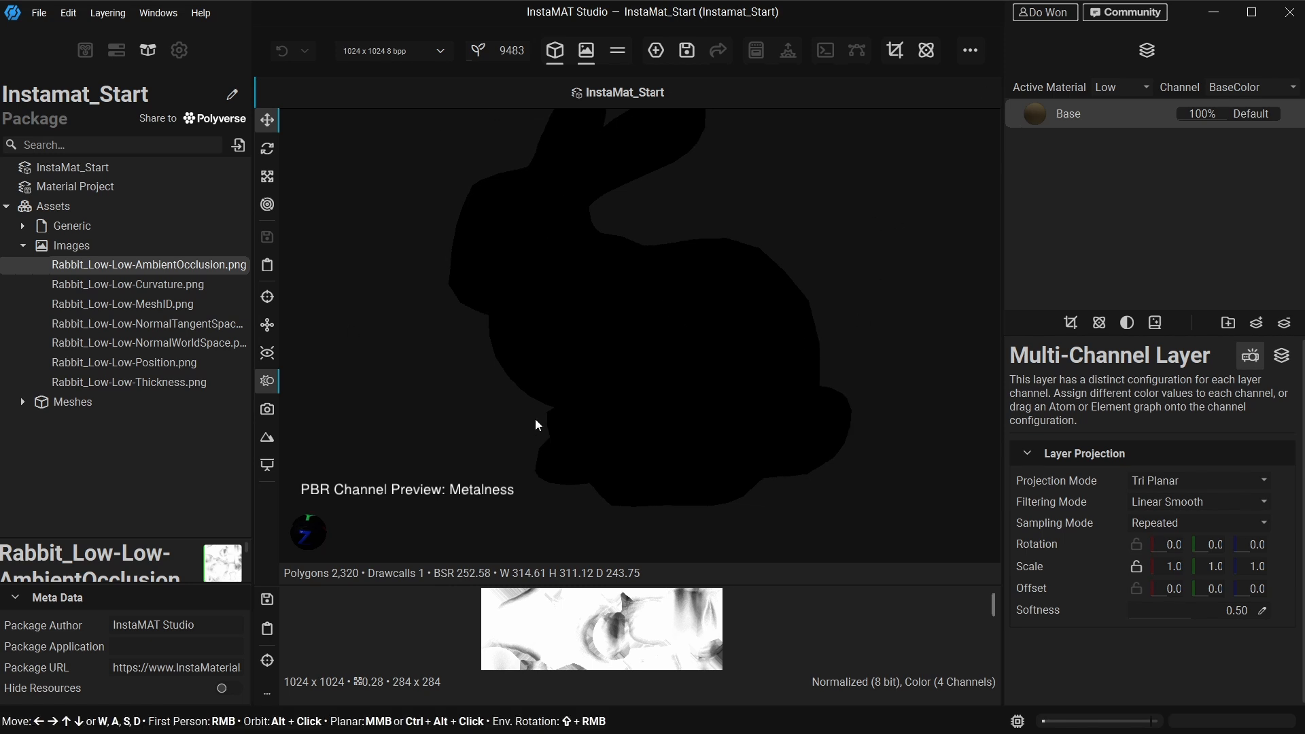
key("c")
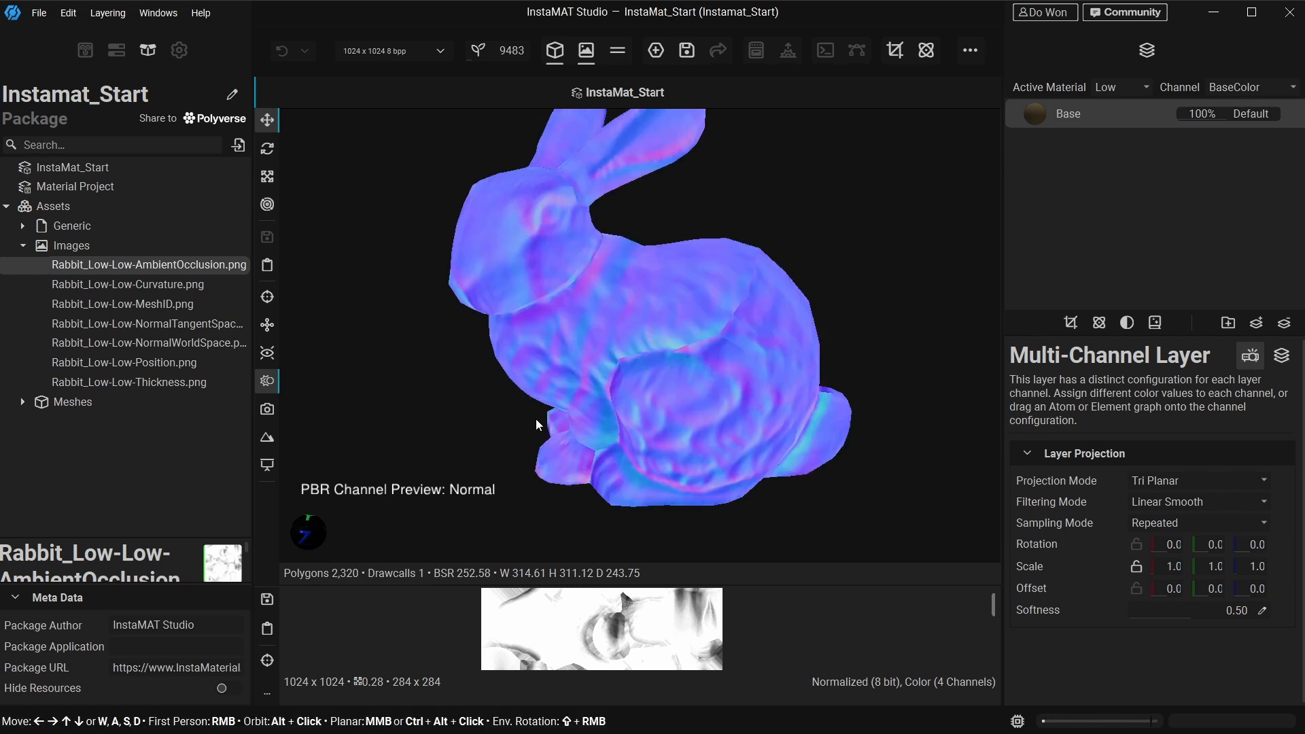
left_click_drag(662, 372, 545, 363, "alt")
scroll(560, 357, "up", 4)
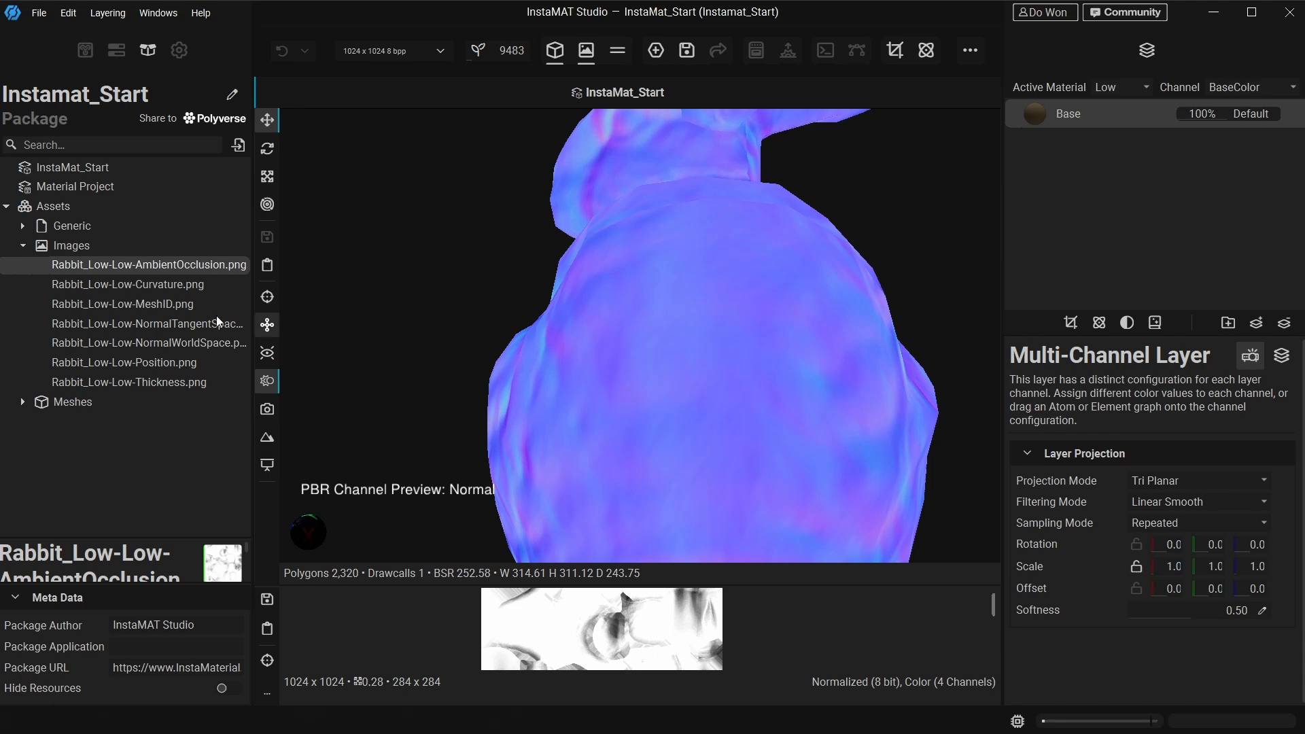
left_click_drag(688, 397, 622, 329, "alt")
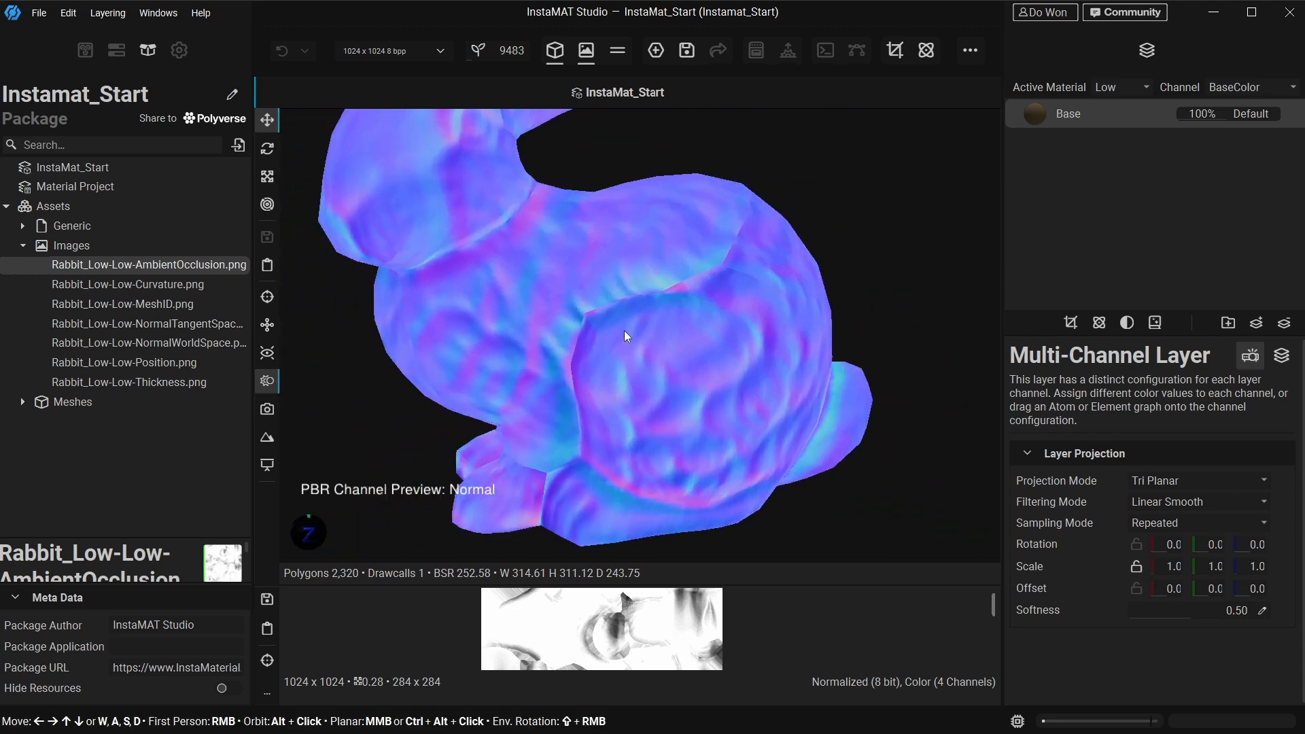
scroll(622, 329, "up", 5)
scroll(537, 277, "down", 4)
left_click_drag(827, 356, 592, 337, "alt")
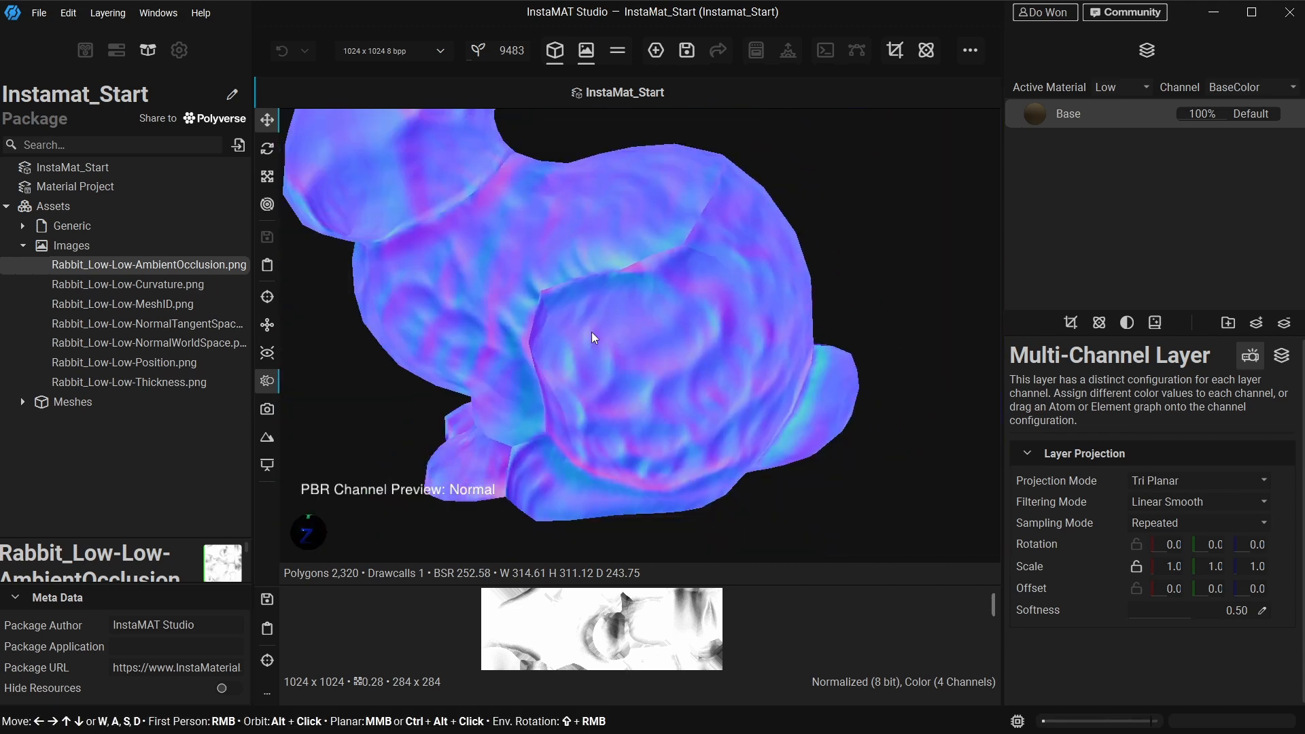
left_click_drag(659, 378, 712, 367, "alt")
Cycle through the remaining PBR channel previews back to the fully shaded rabbit.
key("c")
key("c")
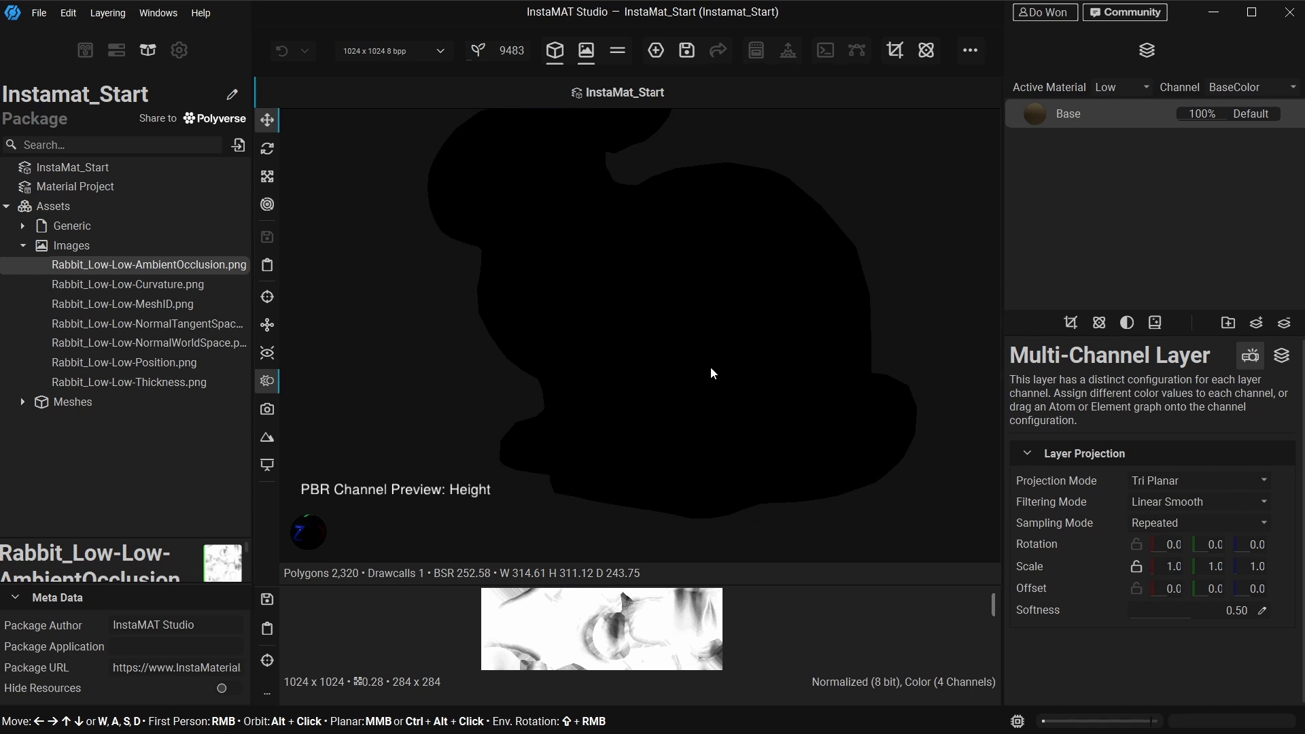
key("c")
key("c")
key("c")
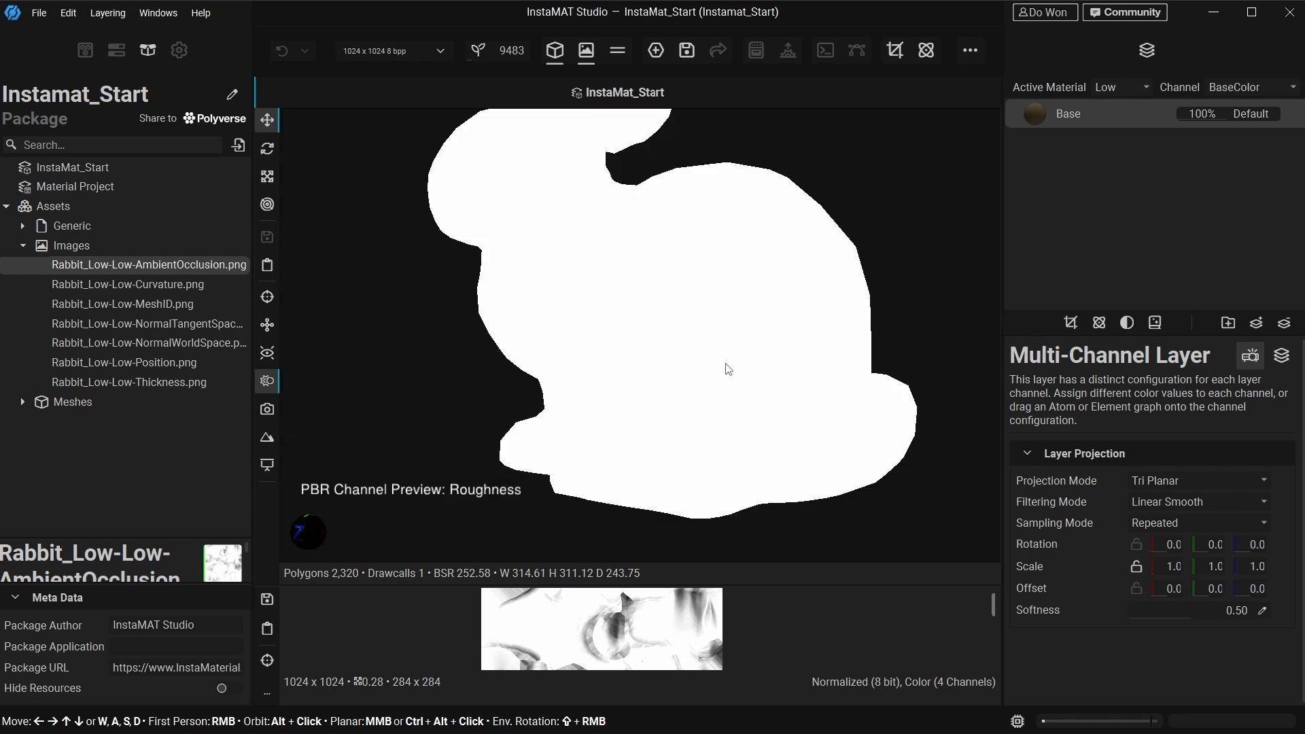
key("c")
key("c")
key("c")
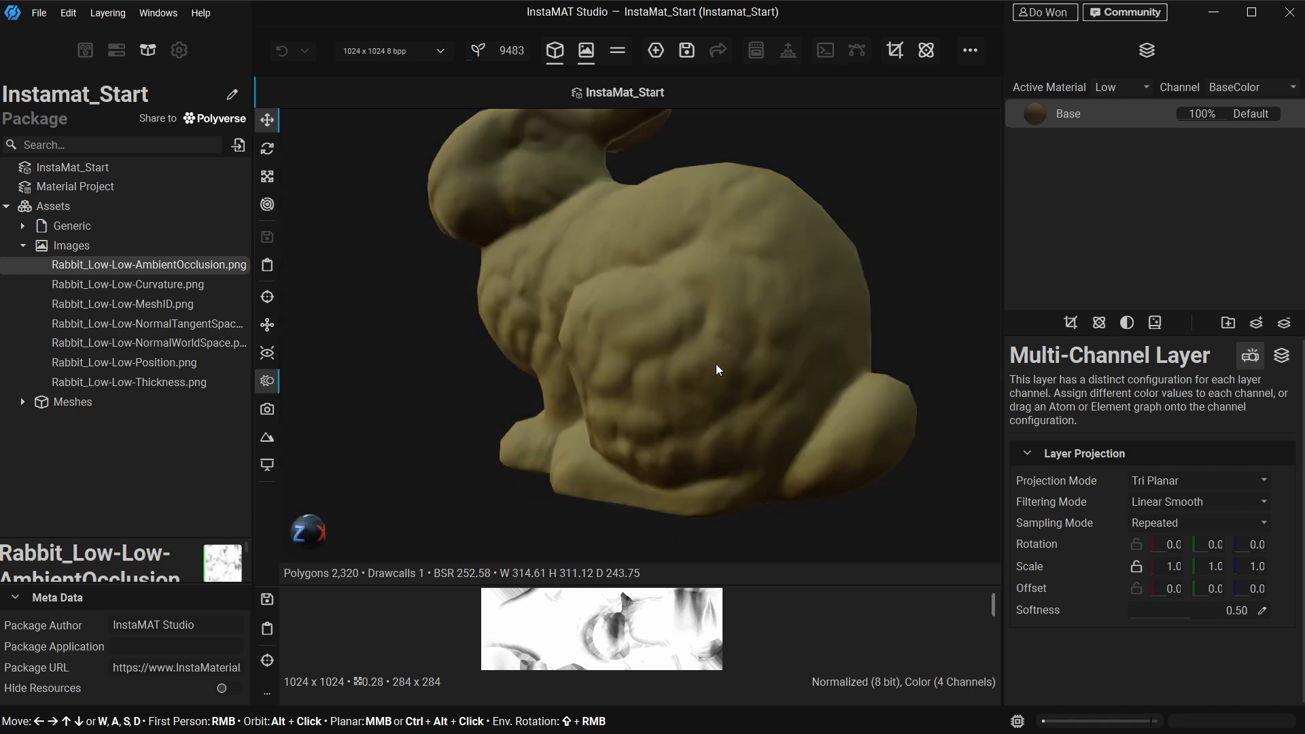
left_click_drag(715, 365, 754, 280, "alt")
middle_click_drag(753, 280, 757, 305)
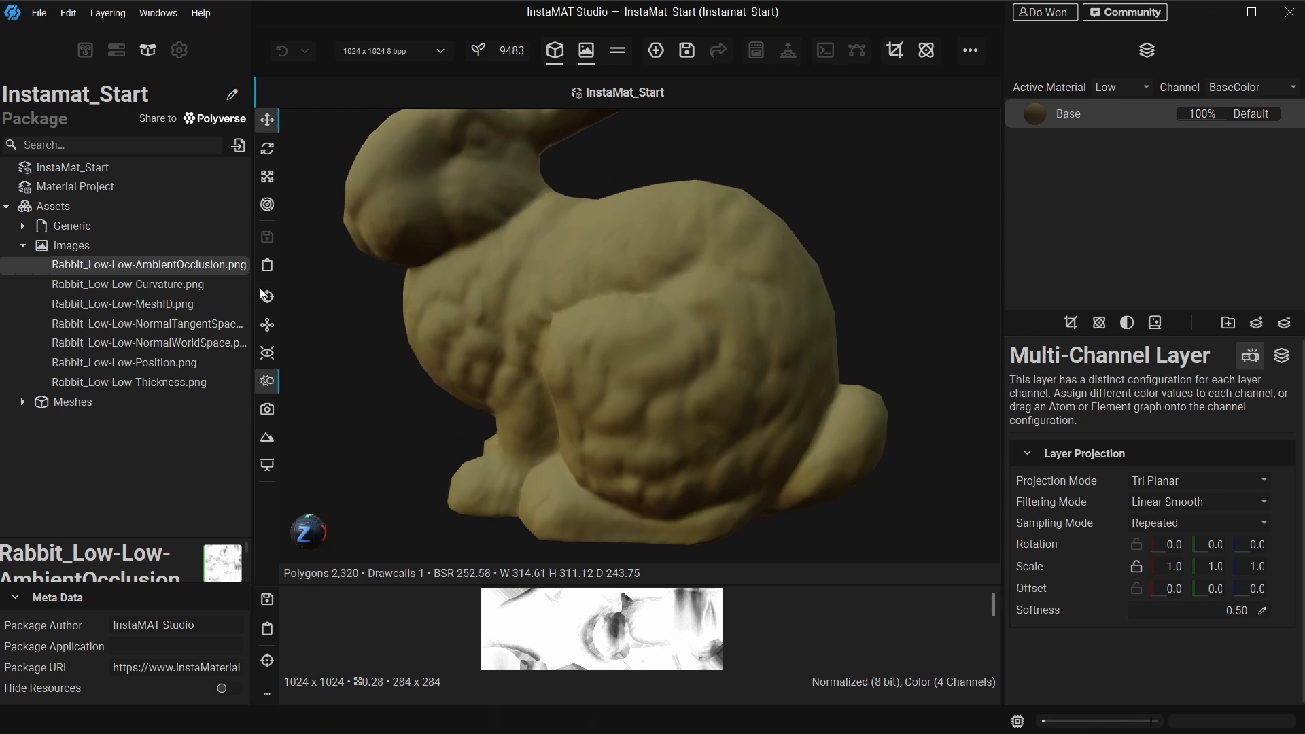
Set the Base layer's Projection Mode to UV.
left_click(1104, 119)
left_click(1287, 357)
left_click(1282, 355)
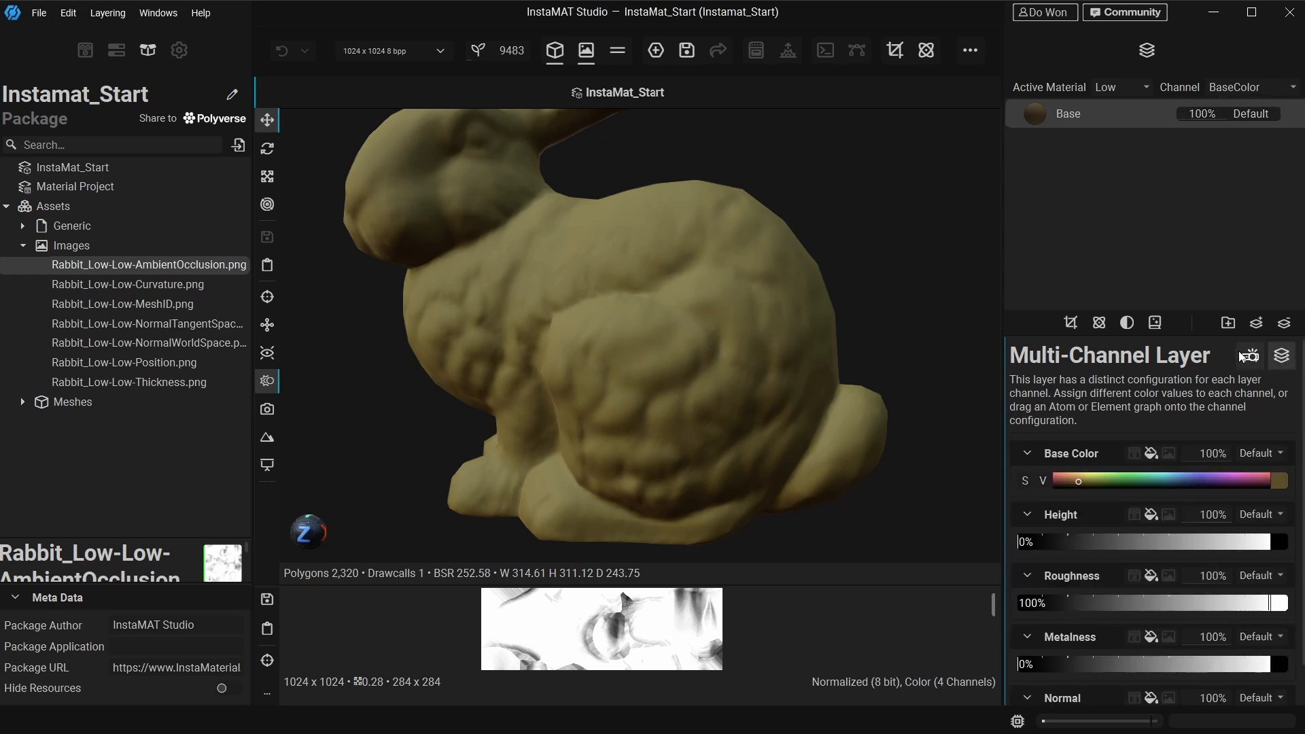
left_click(1251, 355)
left_click(1180, 487)
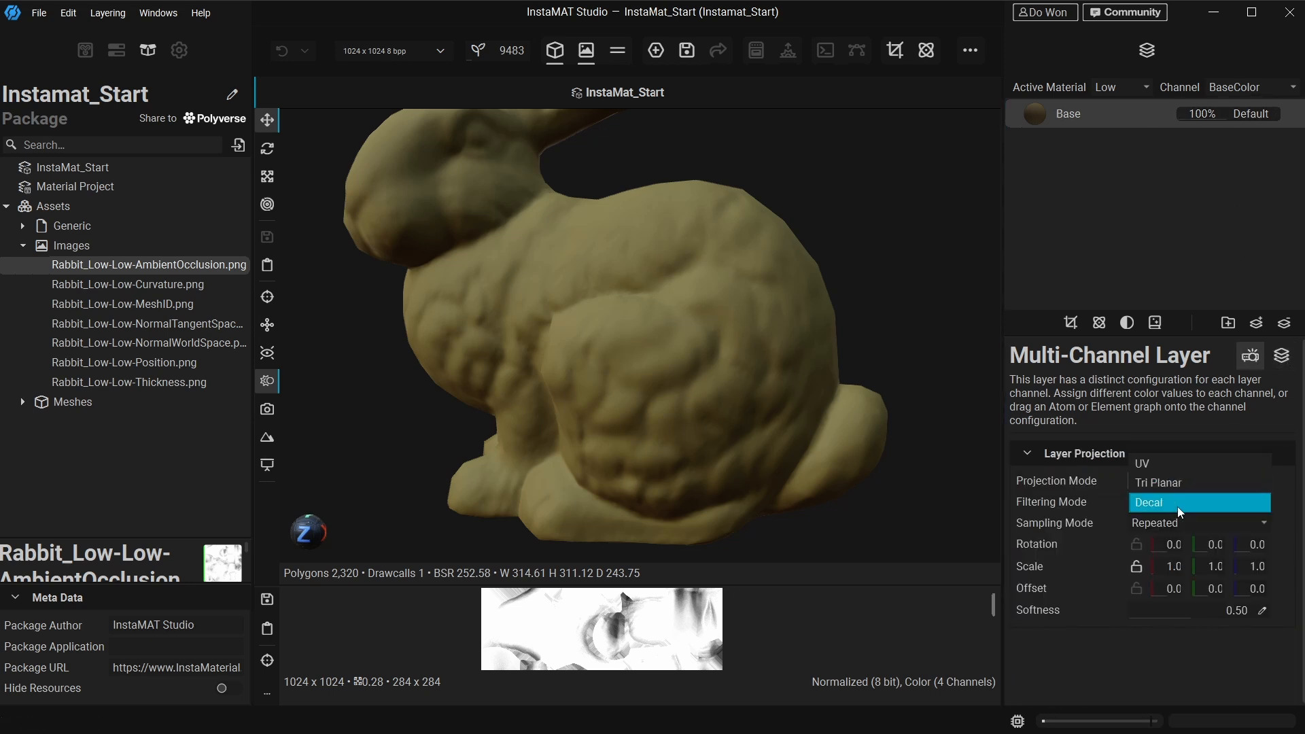
left_click(1197, 462)
Switch the Base layer's Base Color to an image source and assign Rabbit_Low-Low-AmbientOcclusion.png.
left_click(1284, 355)
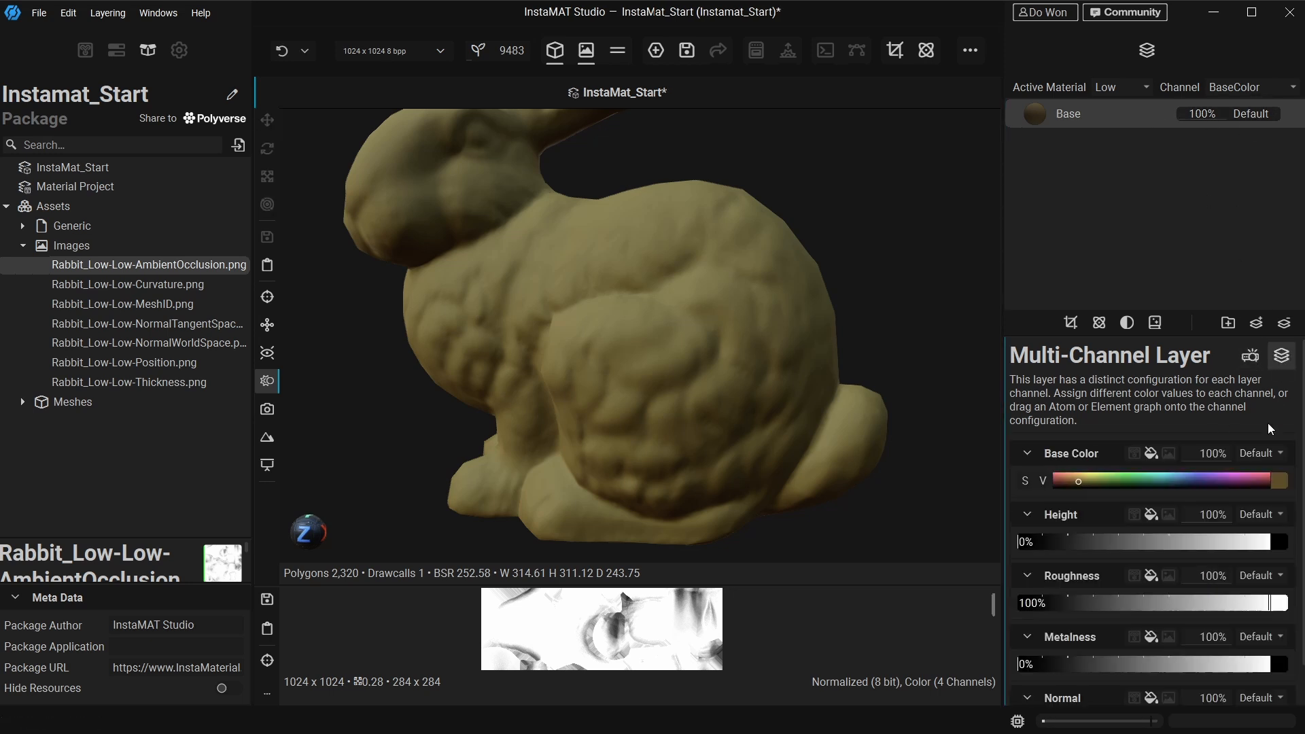
left_click(1168, 453)
left_click(1188, 487)
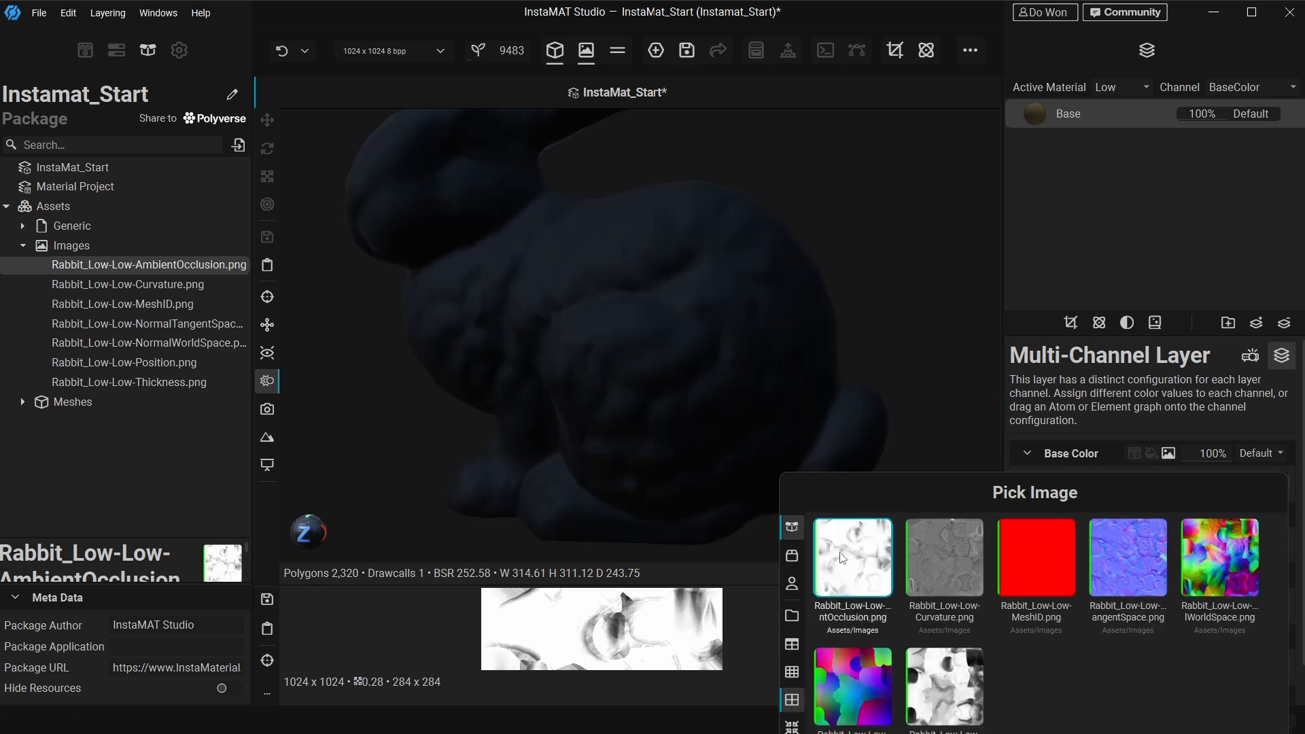
left_click(860, 571)
Preview the BaseColor channel in the viewport and inspect the ambient occlusion across the rabbit's body.
left_click_drag(843, 352, 928, 461, "alt")
key("c")
scroll(656, 354, "up", 8)
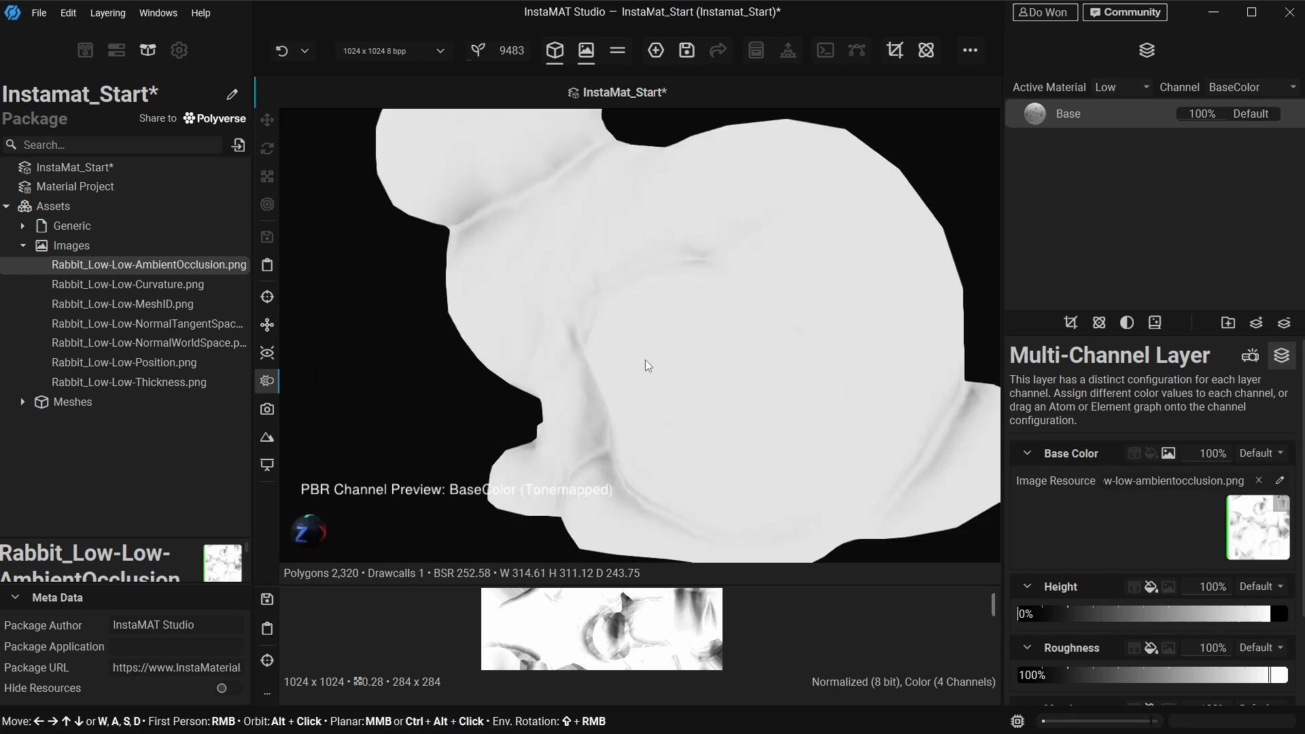
middle_click_drag(629, 388, 660, 306)
scroll(582, 351, "up", 3)
scroll(580, 351, "down", 8)
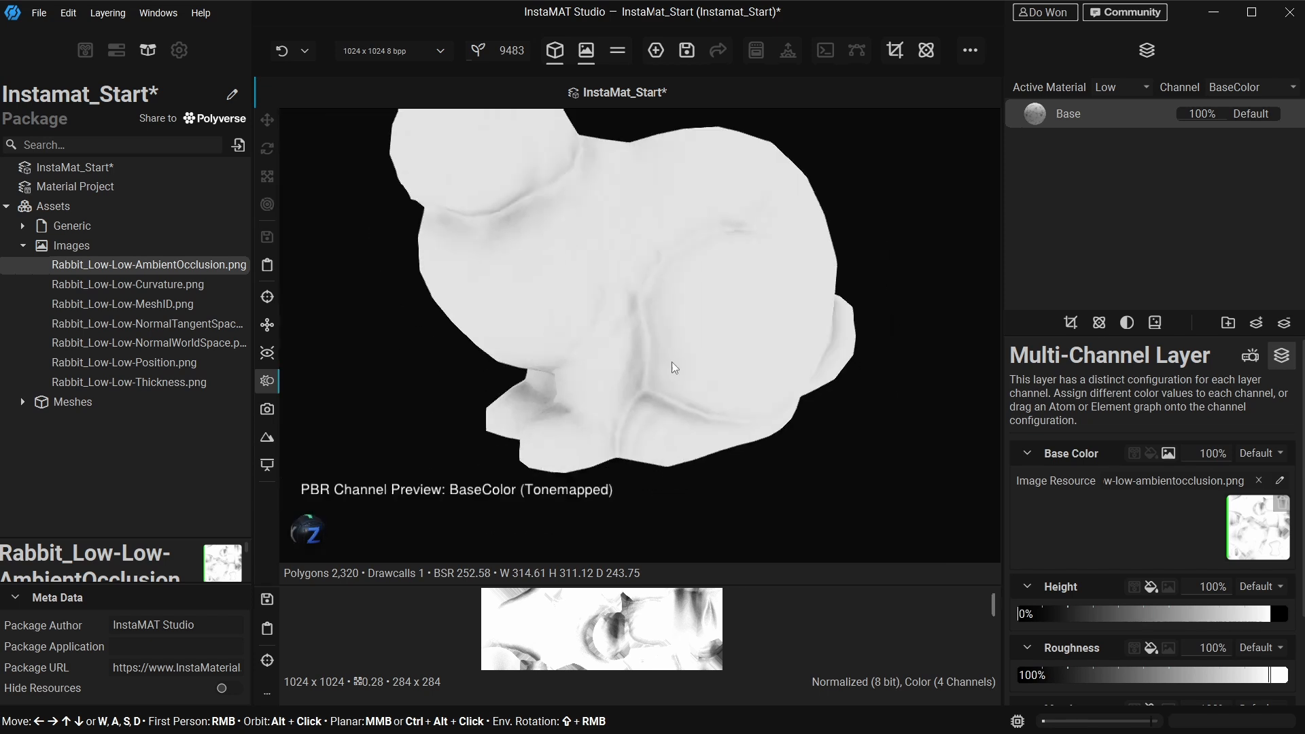
Switch the channel preview to Normal and inspect the baked surface detail from several angles.
key("c")
key("c")
key("c")
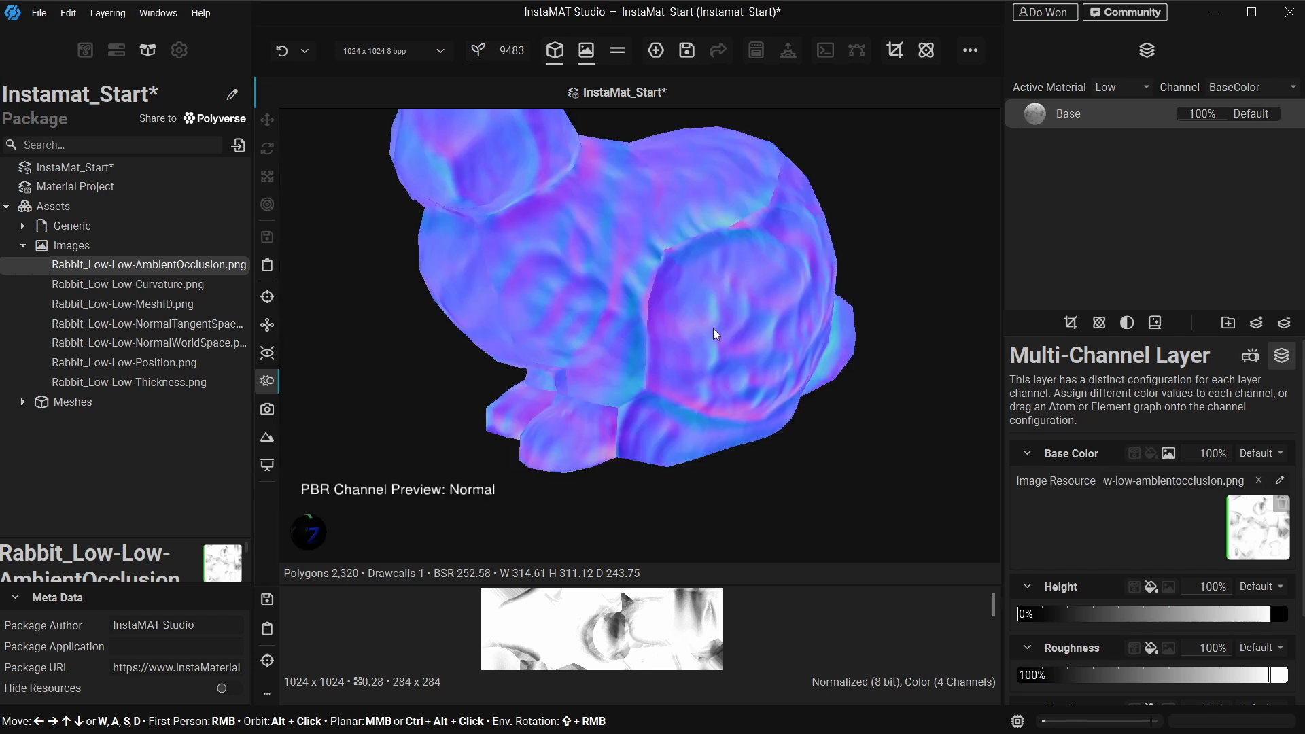
left_click_drag(760, 328, 790, 426, "alt")
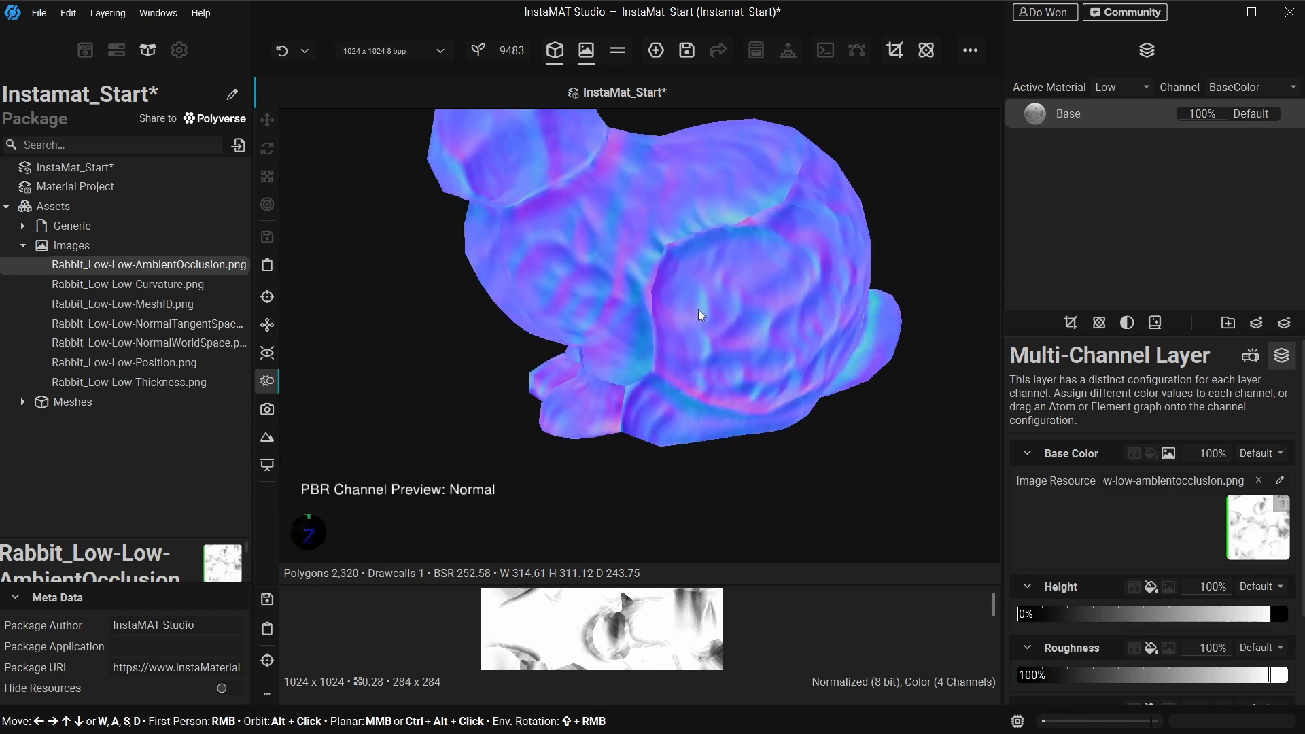
left_click_drag(699, 308, 664, 402, "alt")
left_click_drag(793, 381, 759, 343, "alt")
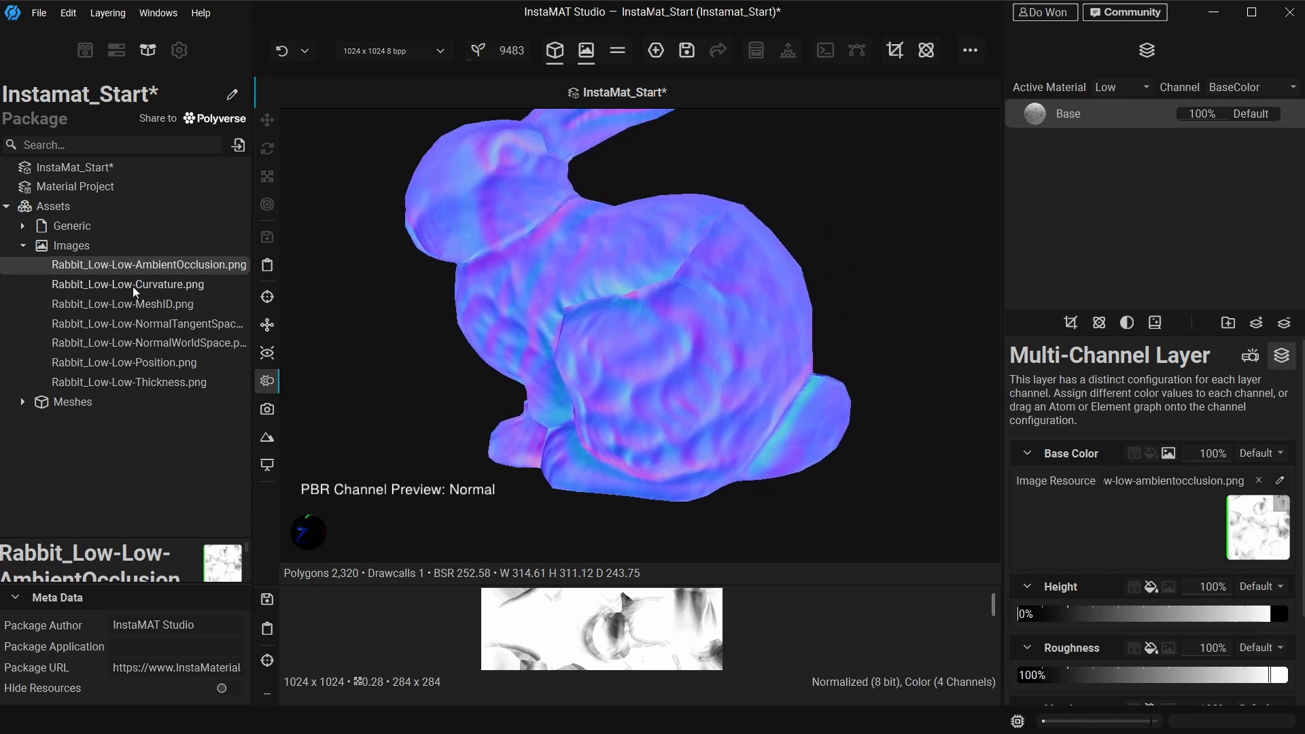
middle_click_drag(676, 316, 658, 360)
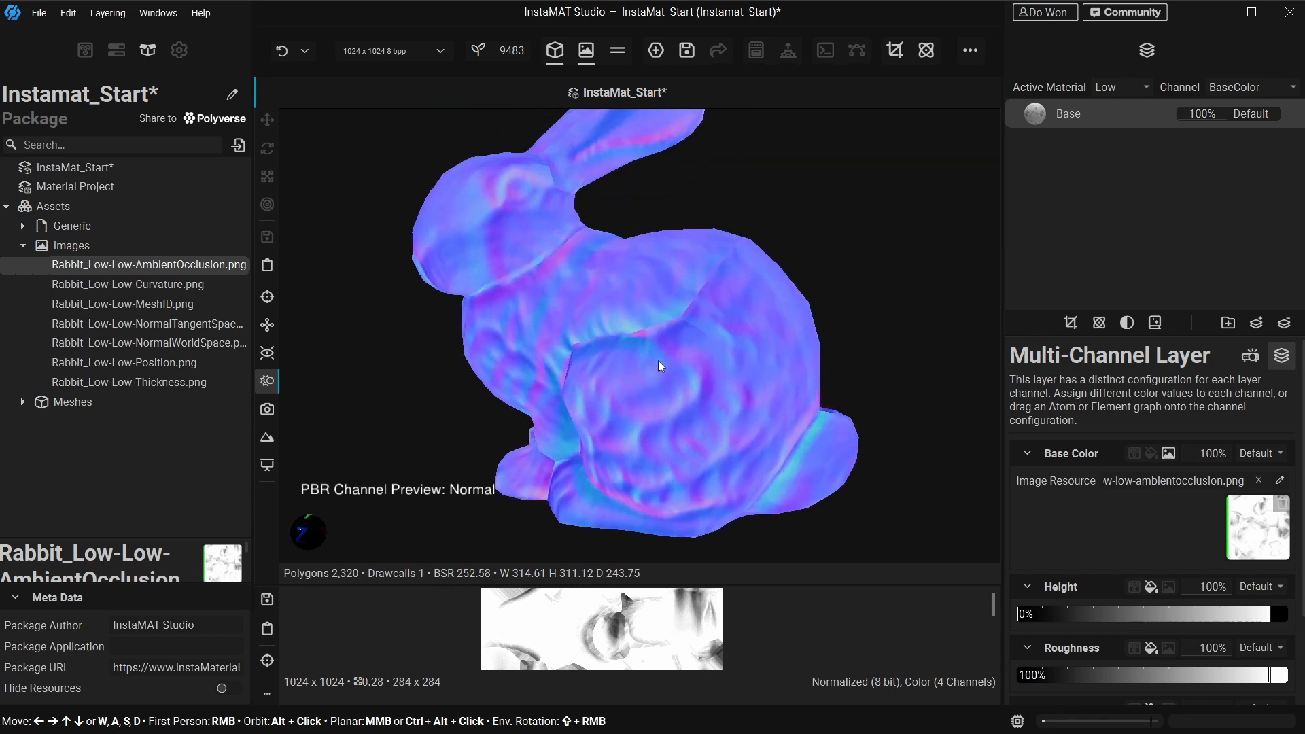
left_click_drag(659, 361, 669, 358, "alt")
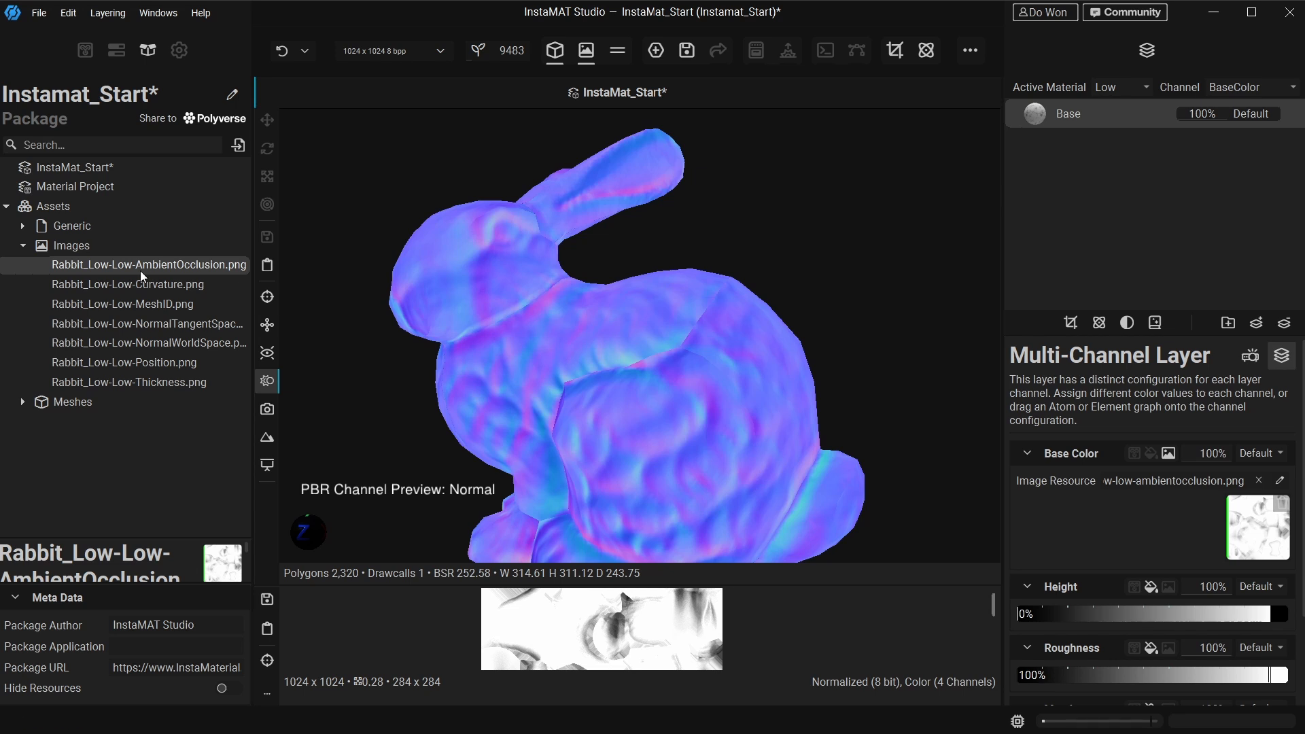
middle_click_drag(759, 374, 767, 334)
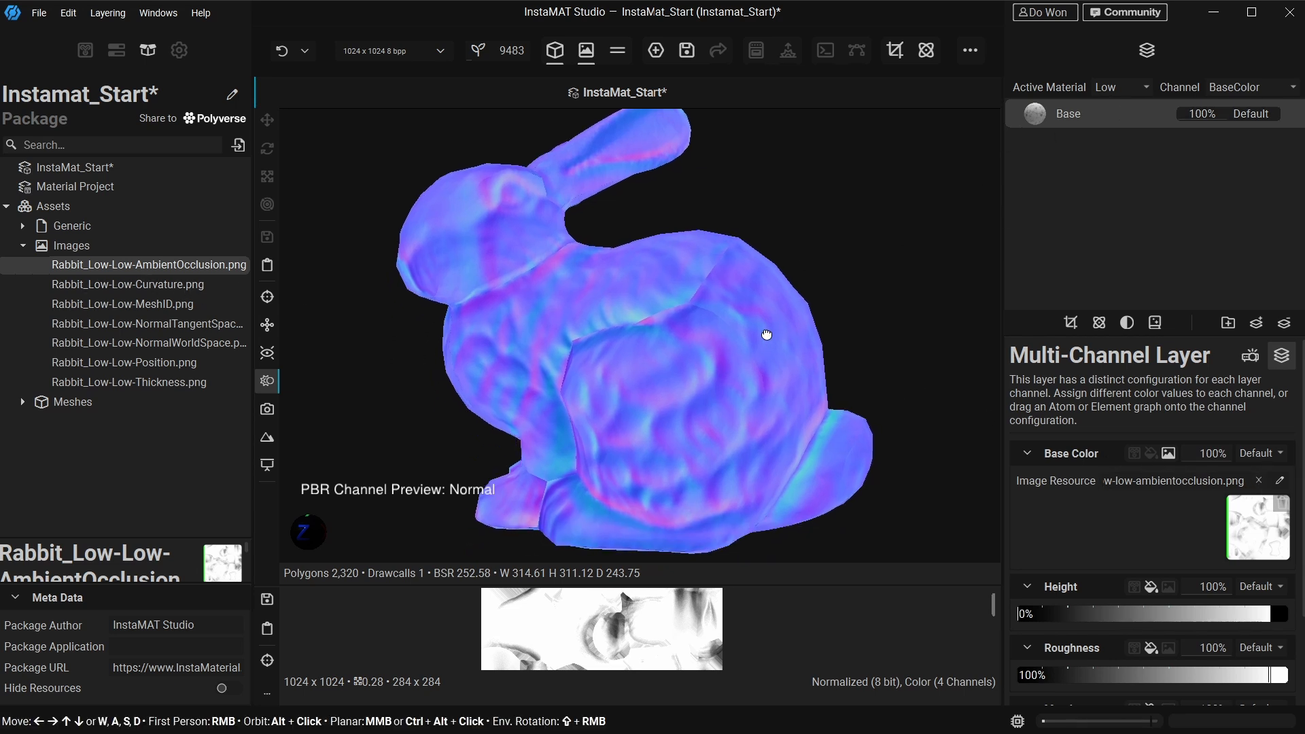
Return to the BaseColor channel preview and replace the Base Color image with Rabbit_Low-Low-Curvature.png.
key("c")
scroll(556, 369, "up", 3)
middle_click_drag(556, 369, 581, 328)
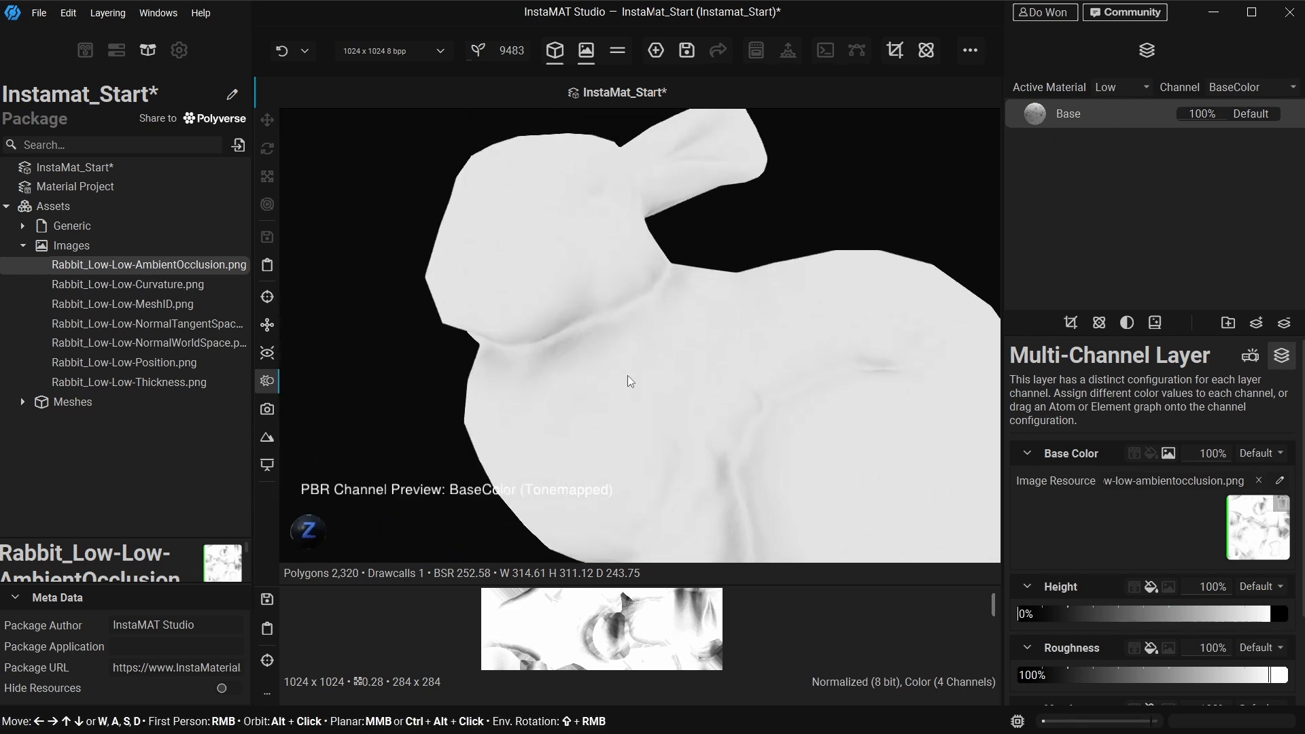
scroll(631, 380, "up", 3)
left_click(1281, 480)
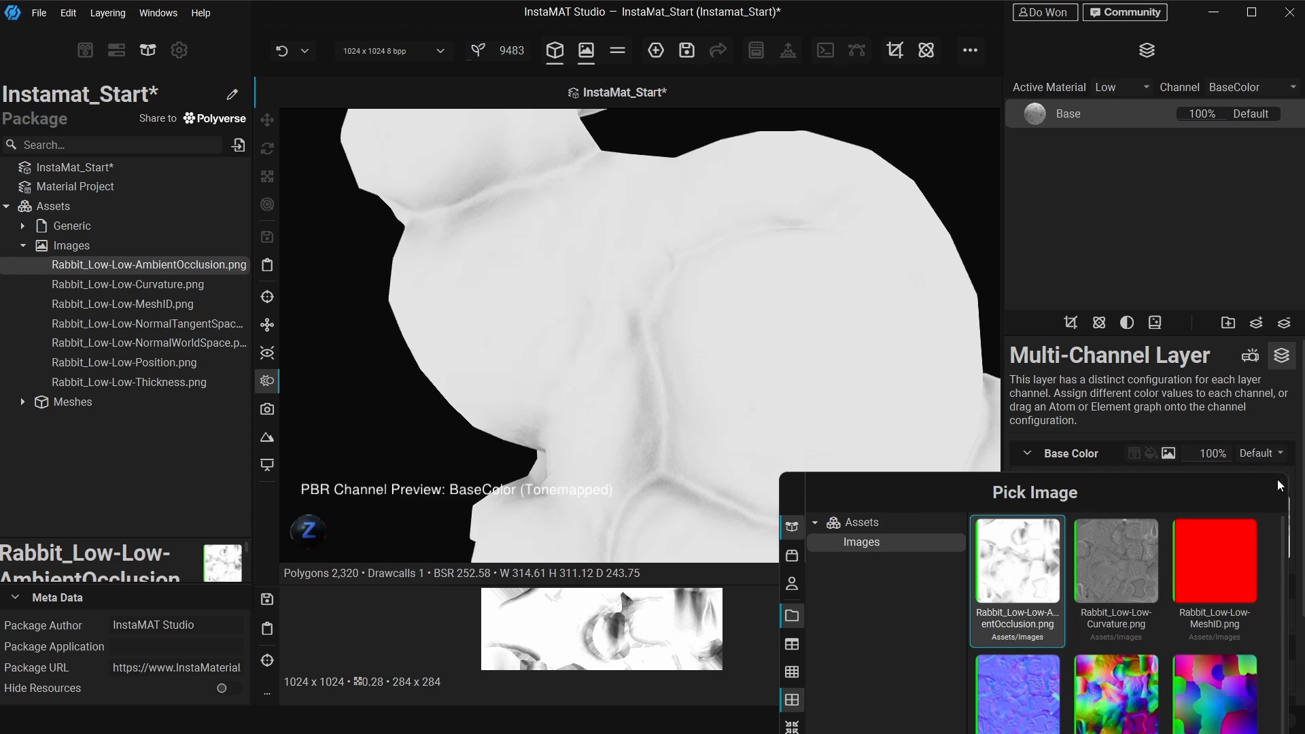
left_click(1135, 577)
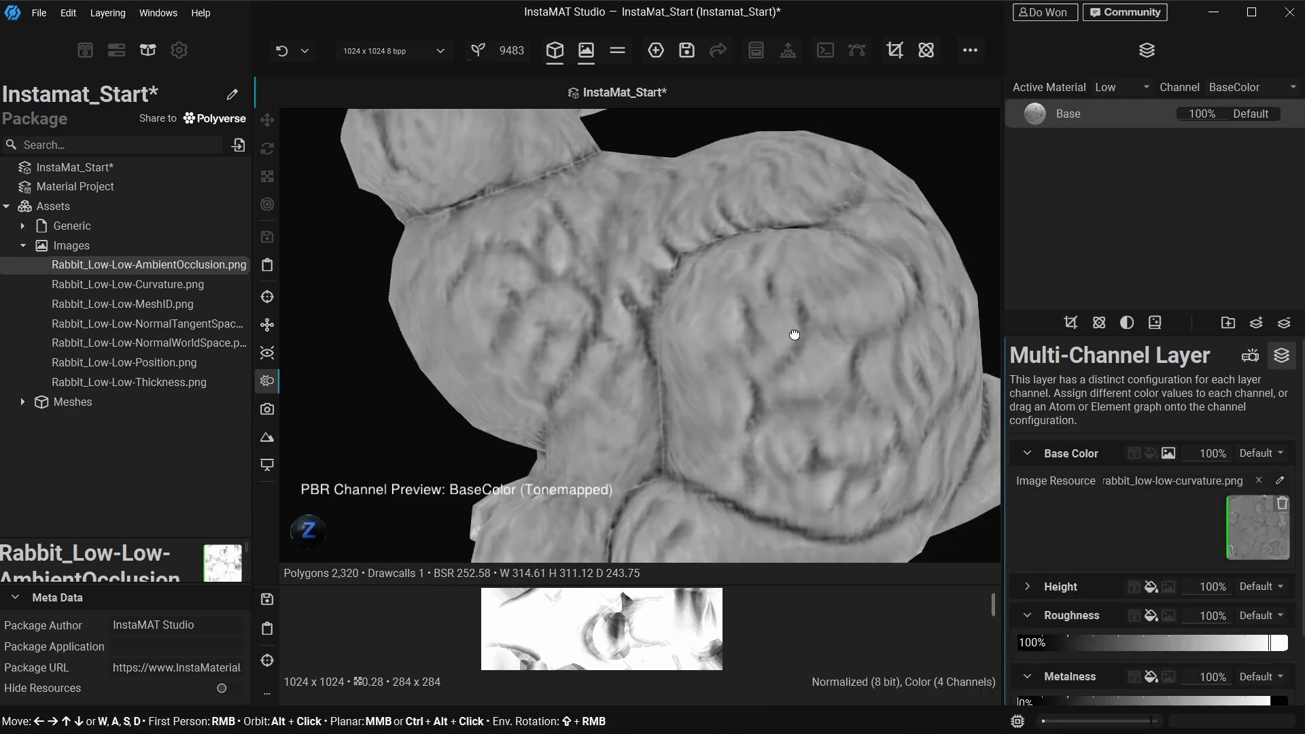
Examine the curvature map up close on the rabbit's body and ears.
mouse_move(794, 335)
left_mouse_down("alt")
mouse_move(714, 355)
mouse_move(772, 338)
left_mouse_up("alt")
middle_click_drag(773, 338, 705, 478)
left_click_drag(745, 337, 720, 335, "alt")
scroll(717, 337, "up", 4)
middle_click_drag(680, 219, 656, 272)
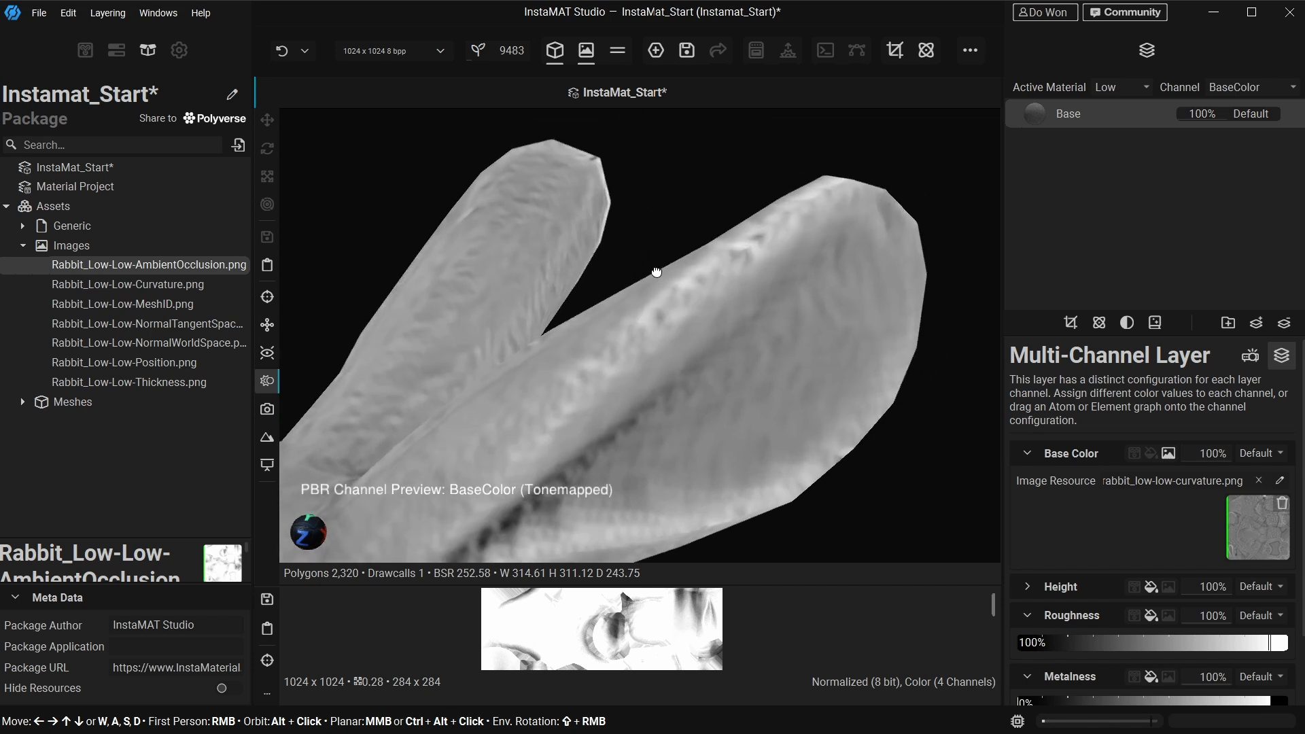
Inspect the curvature map along the rabbit's ears, neck crease, back and hind leg from several angles.
scroll(586, 373, "up", 3)
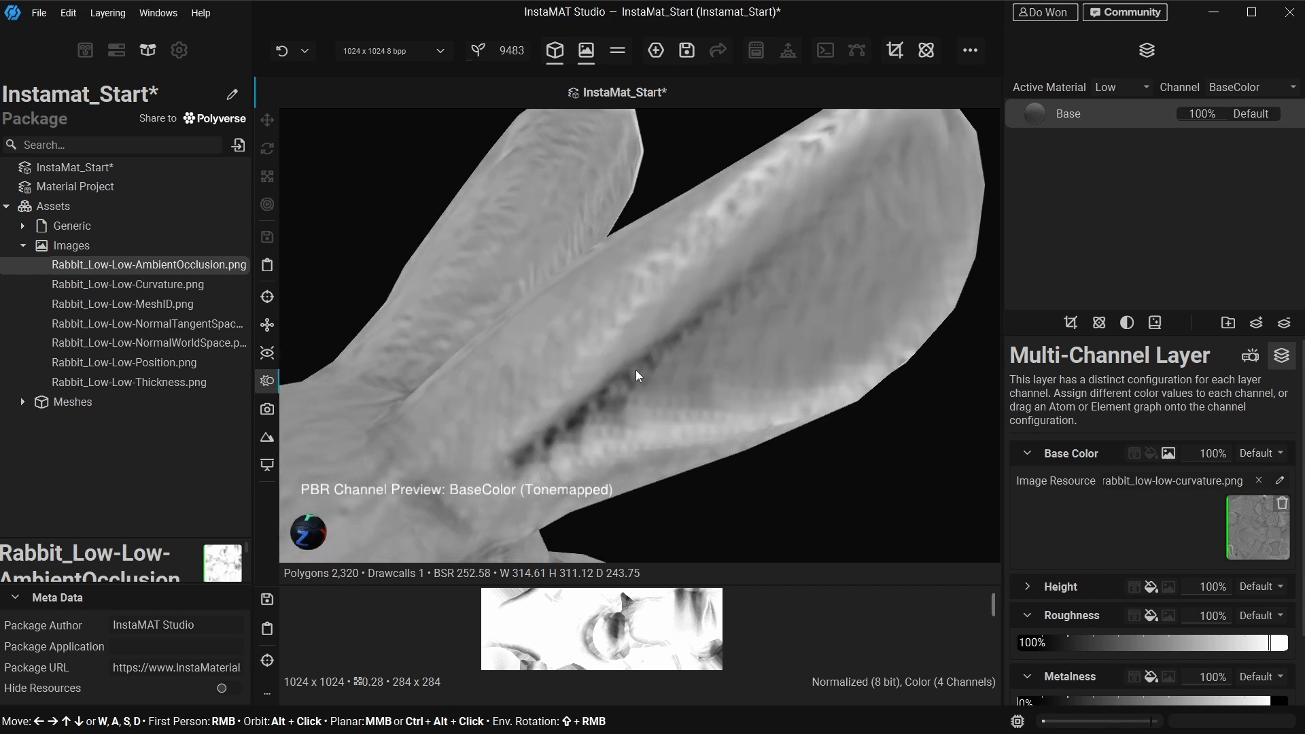
left_click_drag(637, 375, 478, 266, "alt")
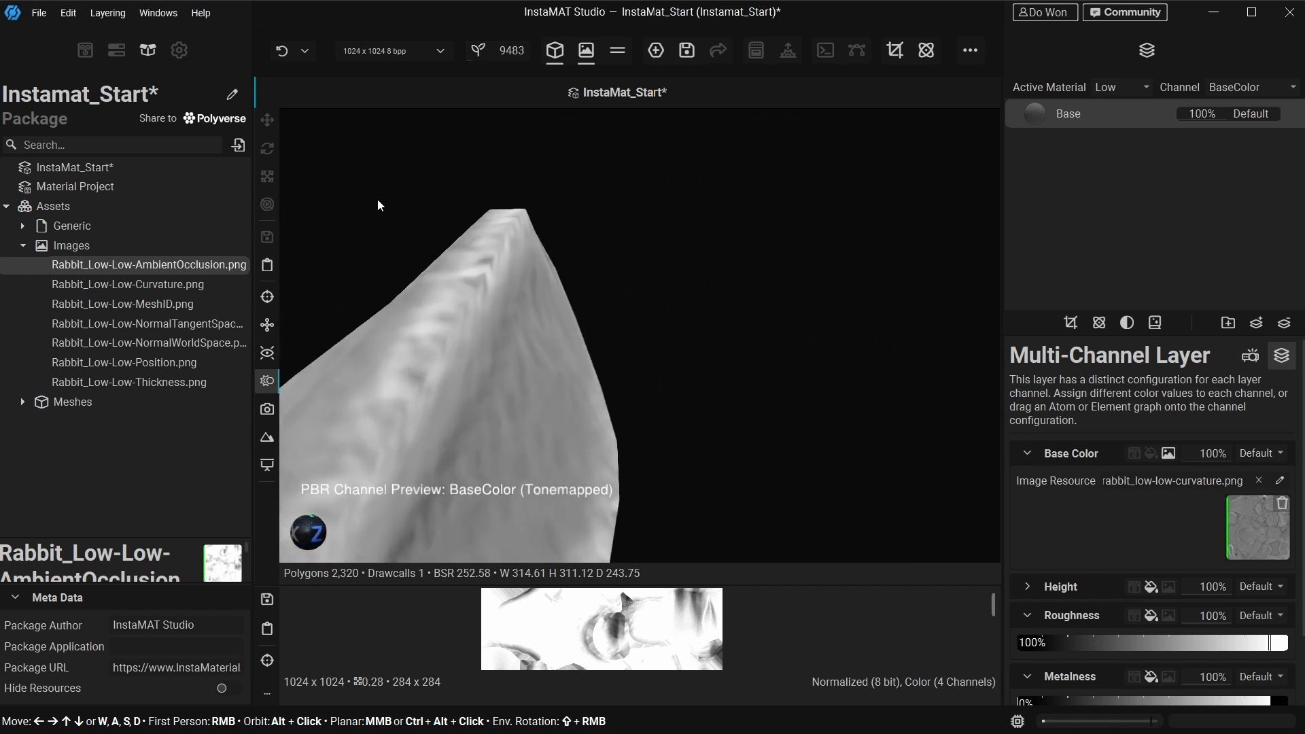
left_click_drag(670, 484, 606, 215, "alt")
scroll(630, 316, "down", 6)
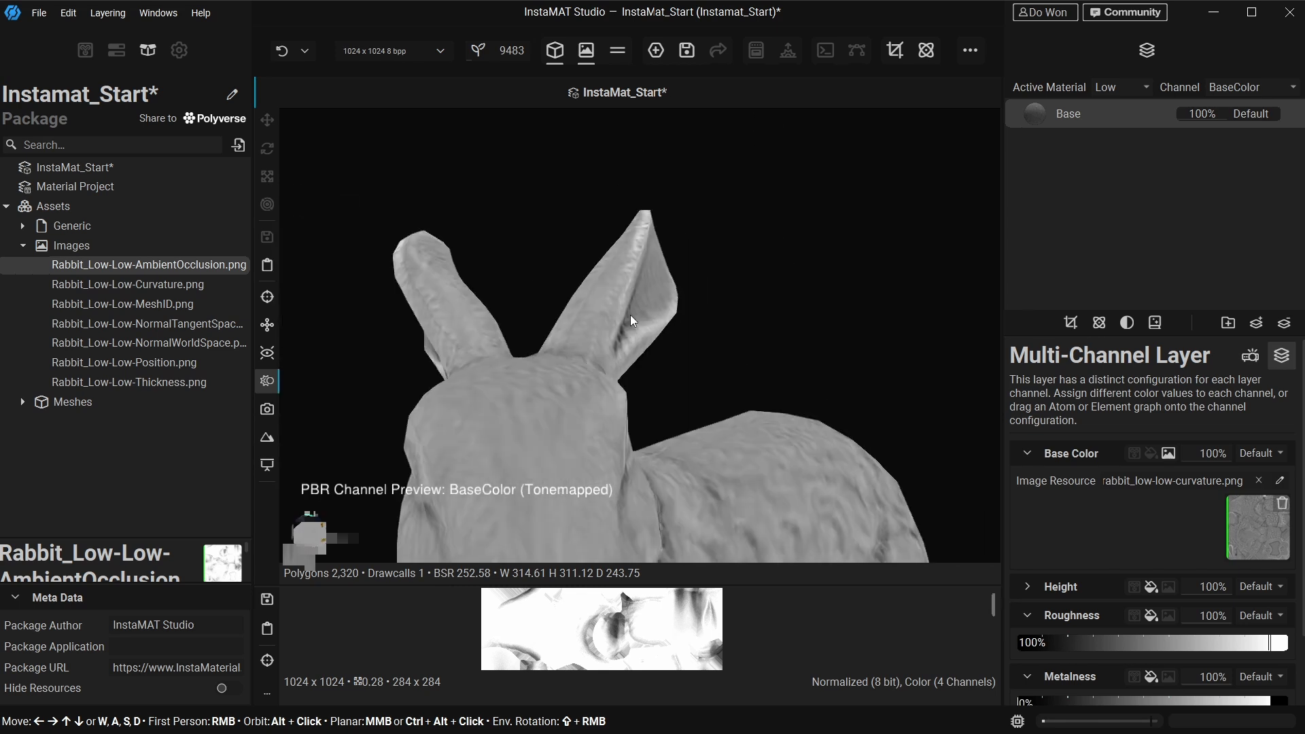
middle_click_drag(656, 404, 665, 274)
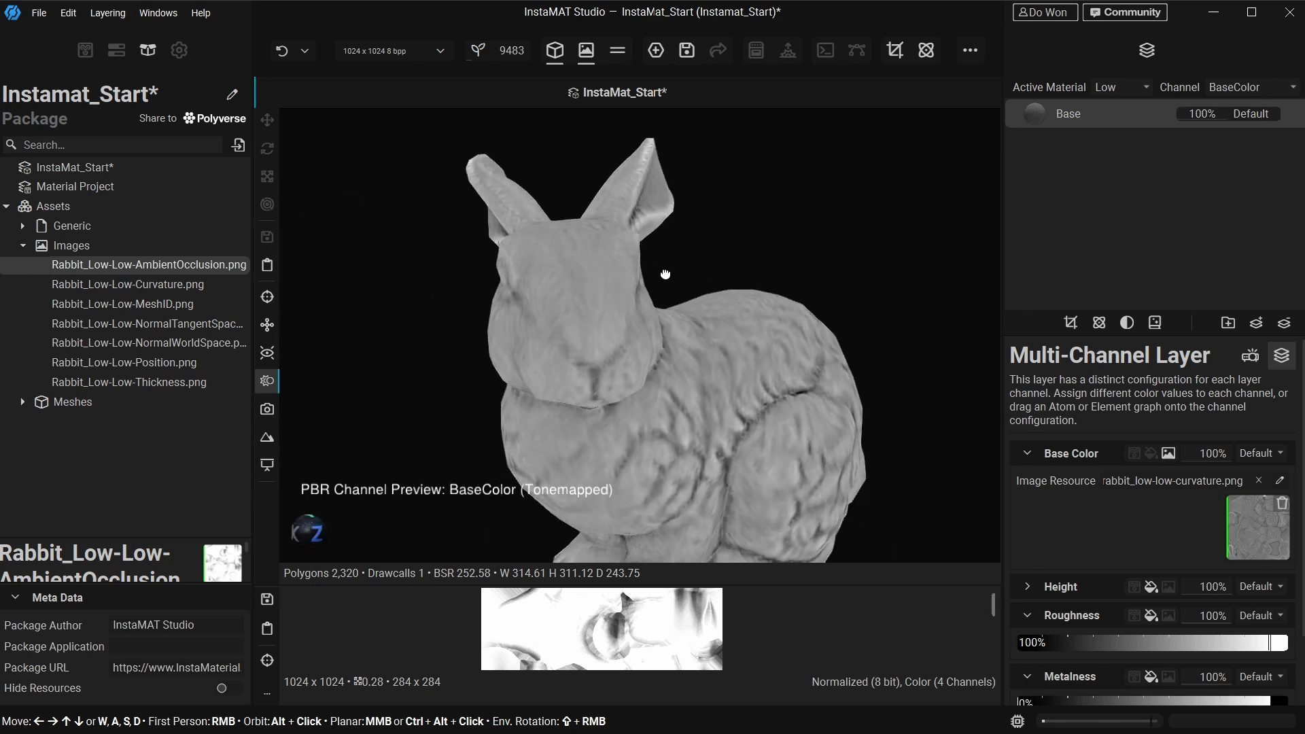
left_click_drag(741, 366, 843, 335, "alt")
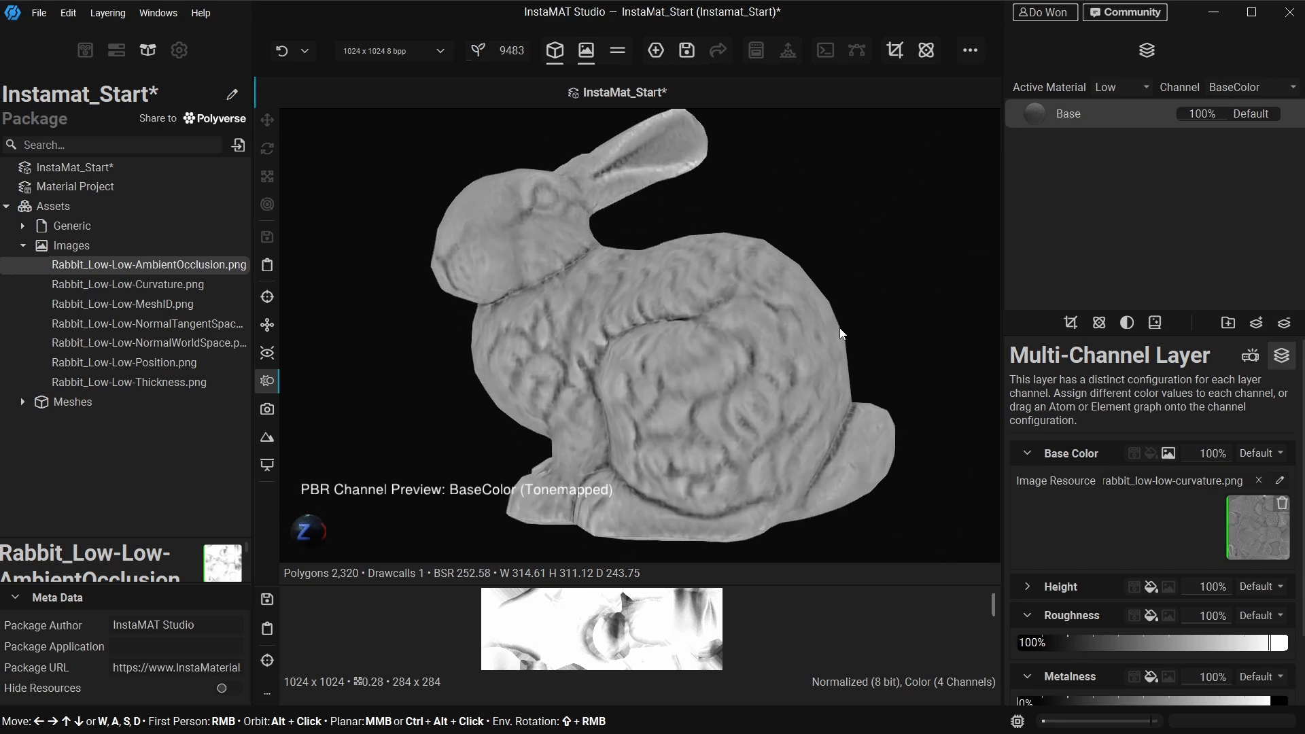
left_click_drag(877, 387, 806, 356, "alt")
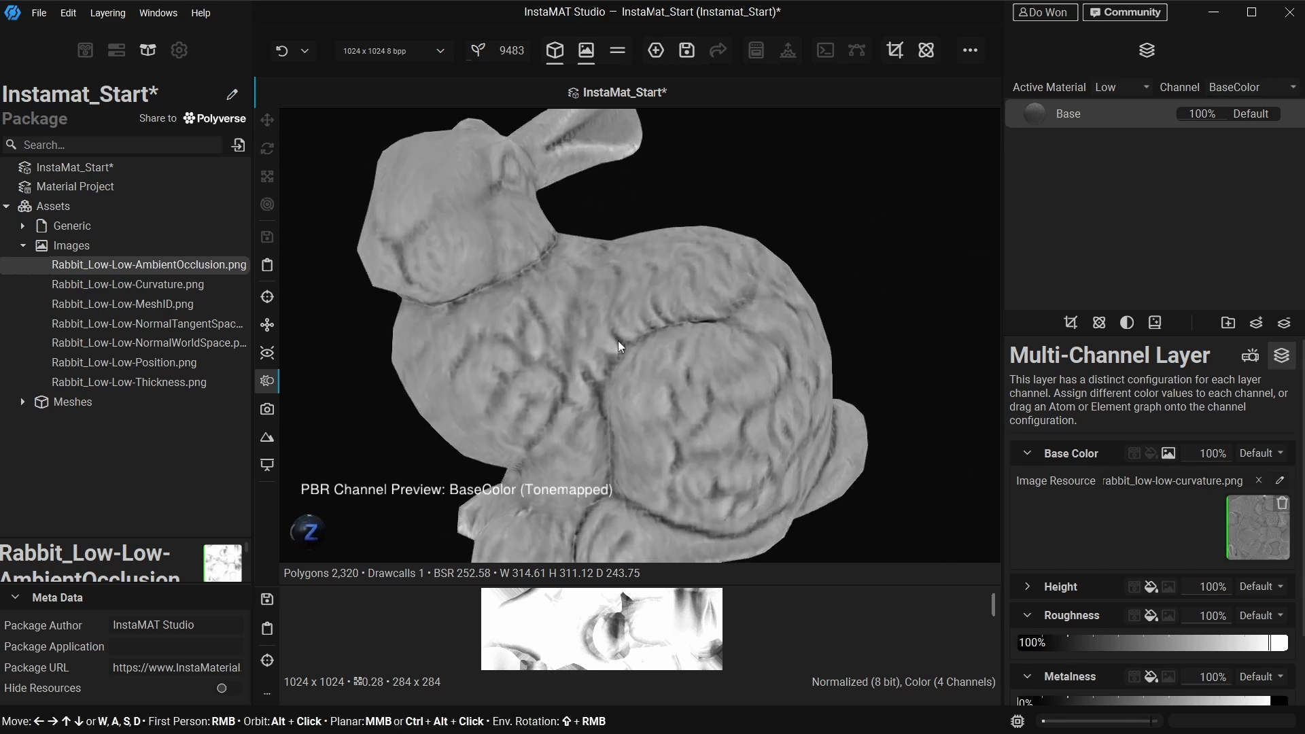
scroll(707, 365, "up", 5)
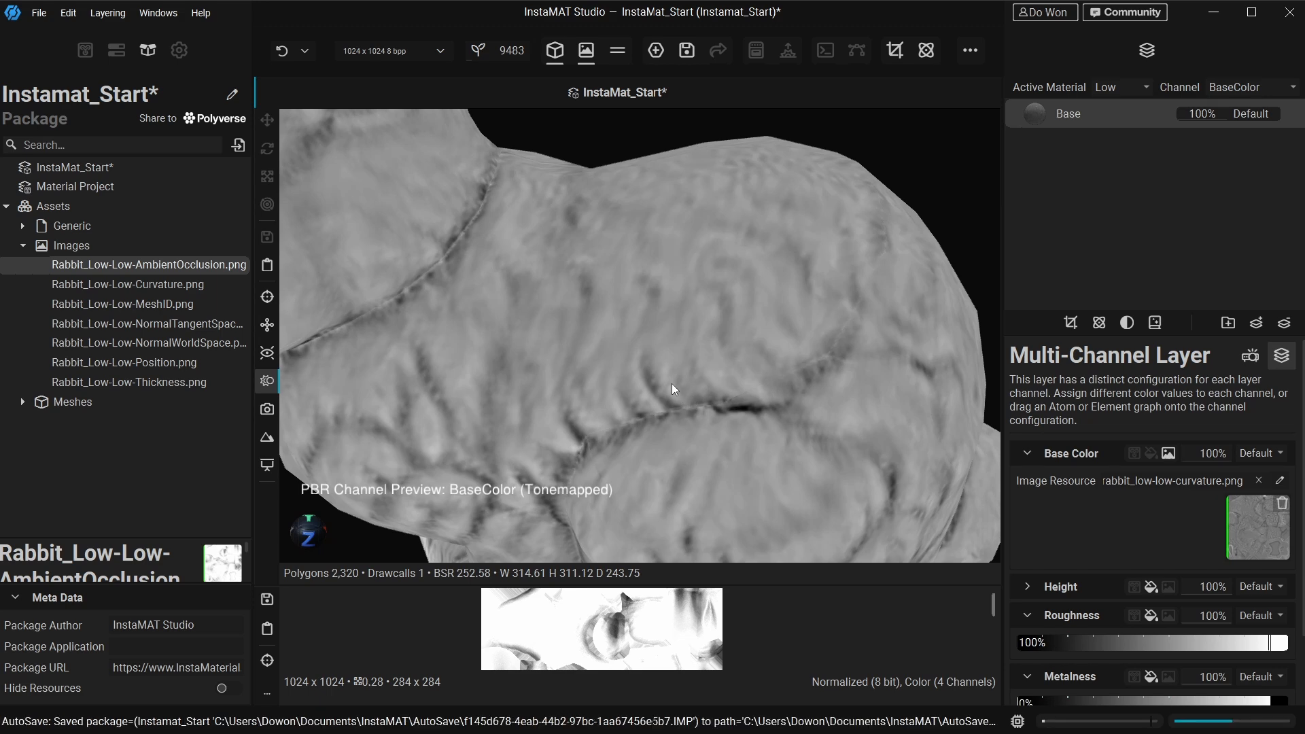
scroll(591, 381, "down", 4)
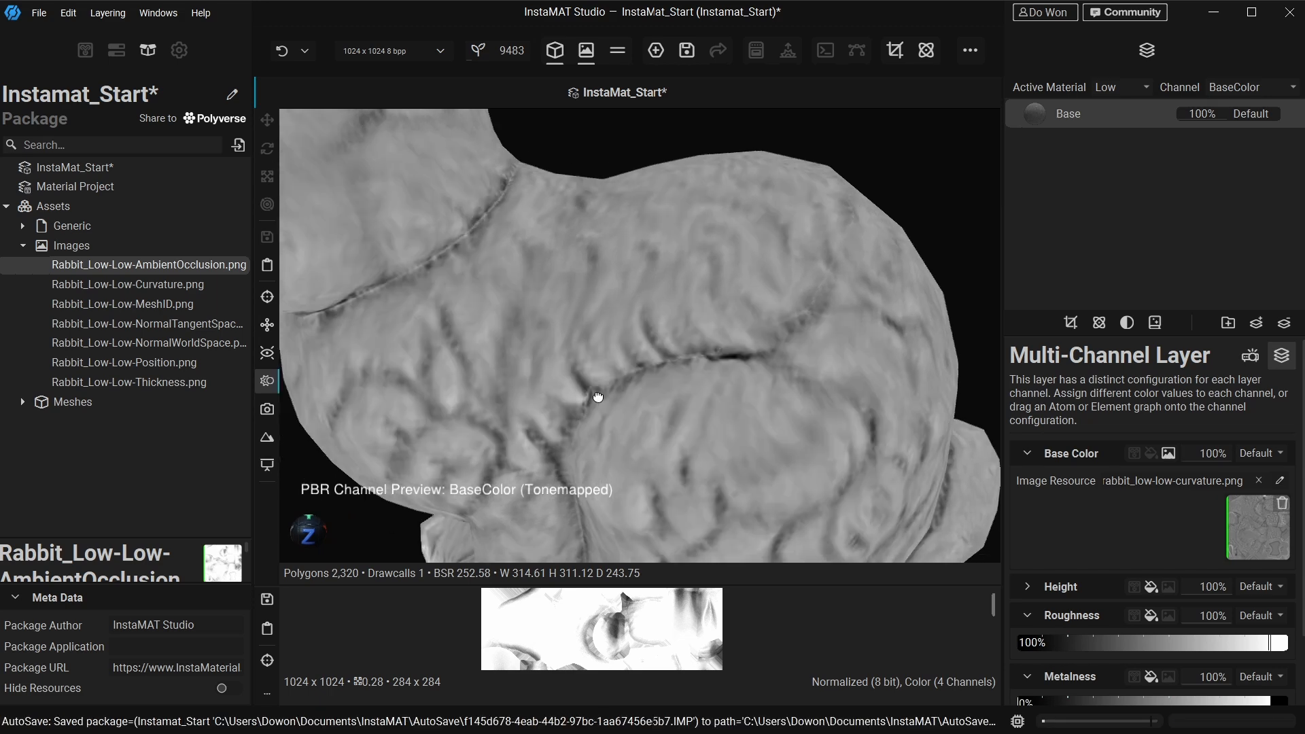
middle_click_drag(680, 310, 696, 372, "alt")
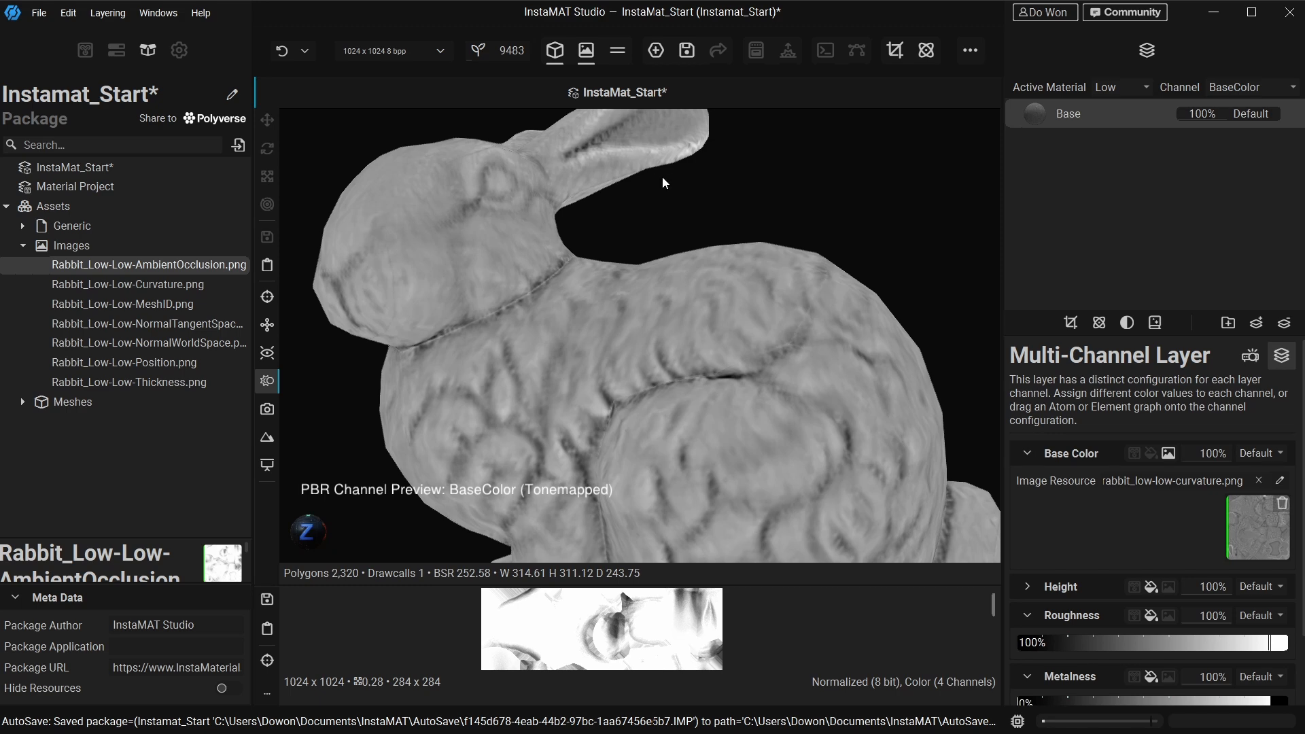
middle_click_drag(663, 178, 673, 278, "alt")
left_click_drag(766, 191, 790, 295, "alt")
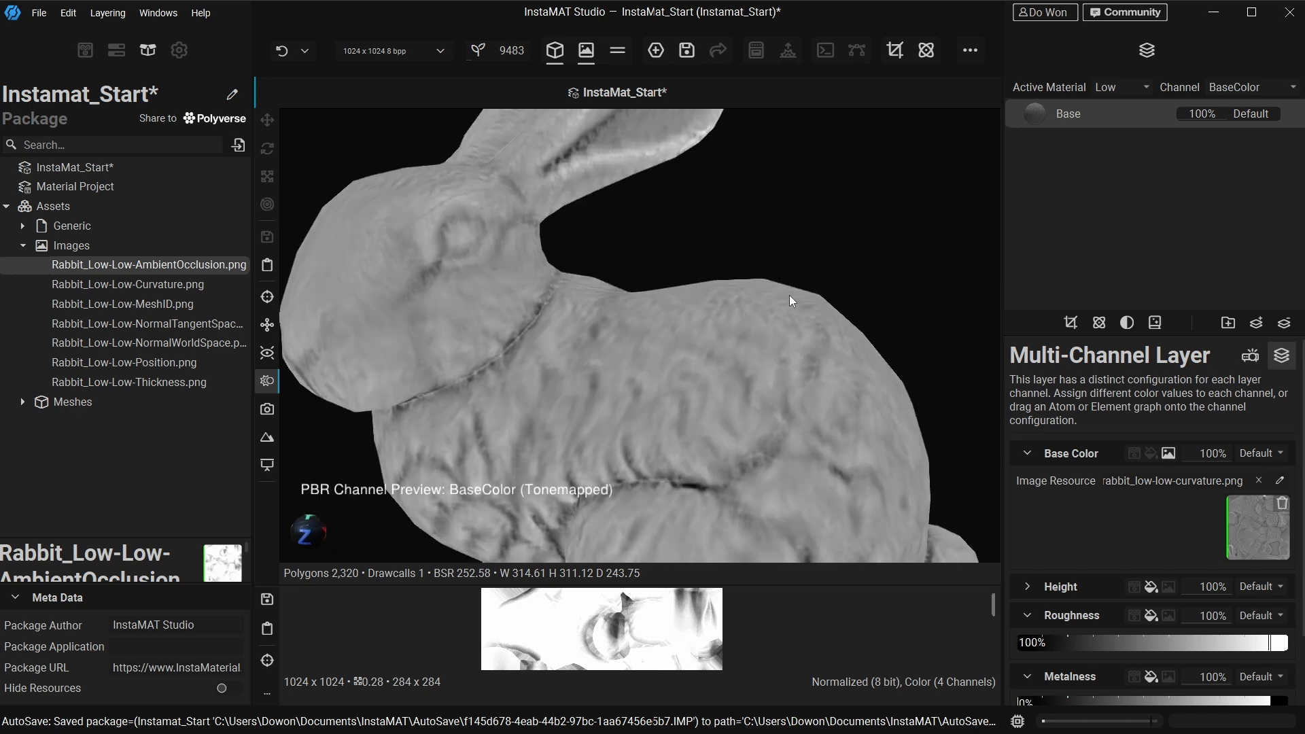
scroll(782, 288, "down", 3)
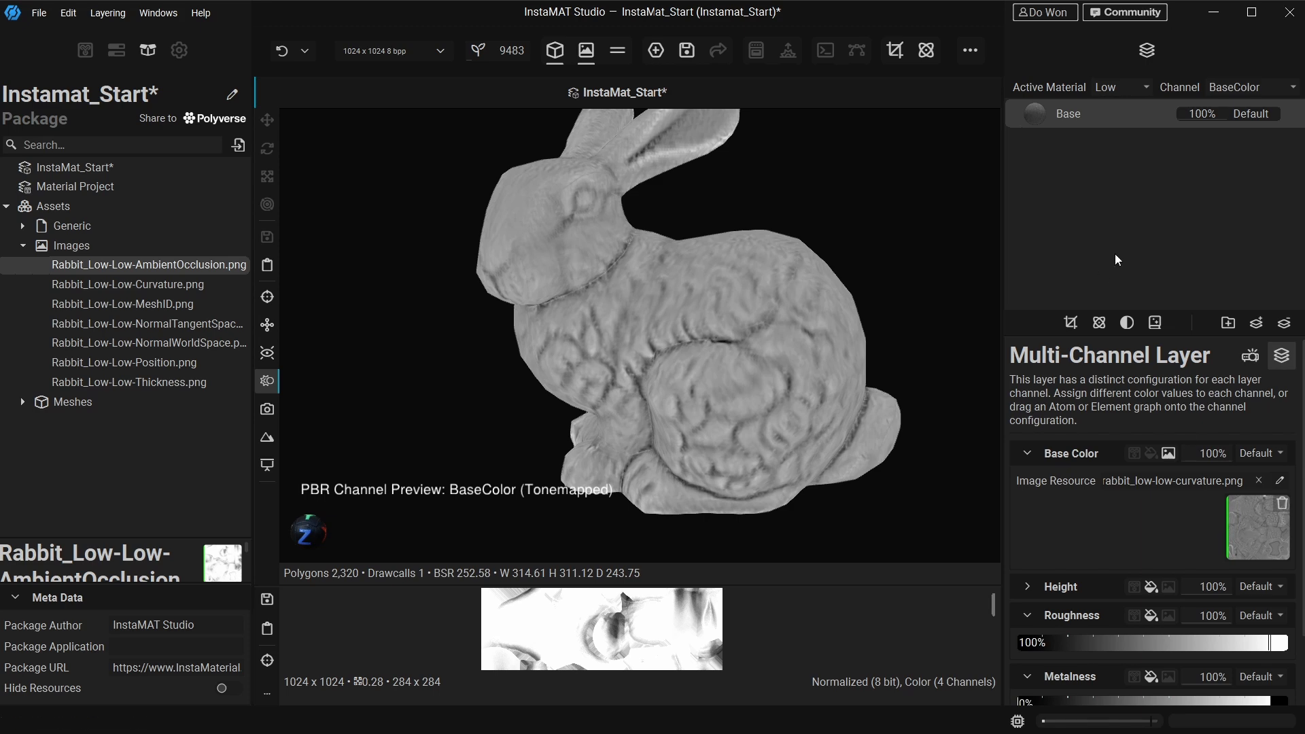
Replace the Base Color image with Rabbit_Low-Low-NormalWorldSpace.png and inspect the world-space normals on the whole rabbit.
left_click(1279, 481)
left_click(1119, 713)
middle_click_drag(808, 451, 788, 439)
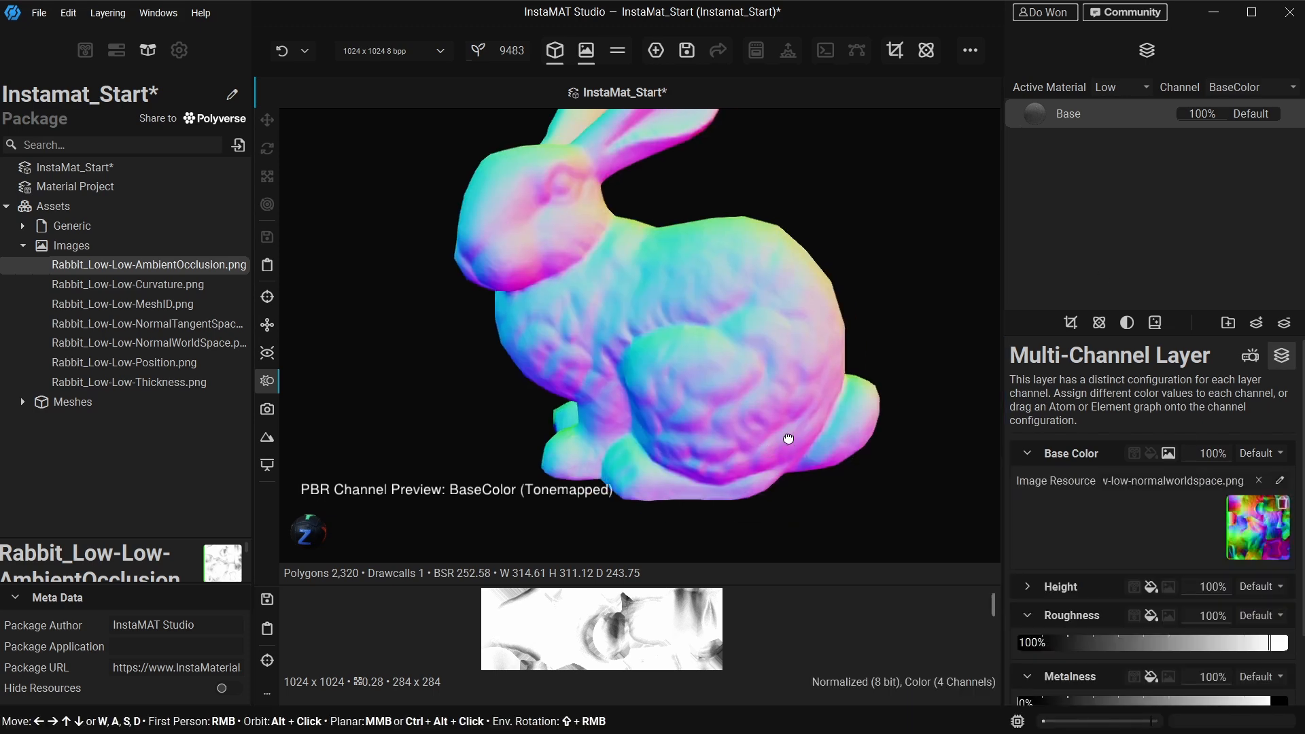
left_click_drag(788, 439, 821, 318, "alt")
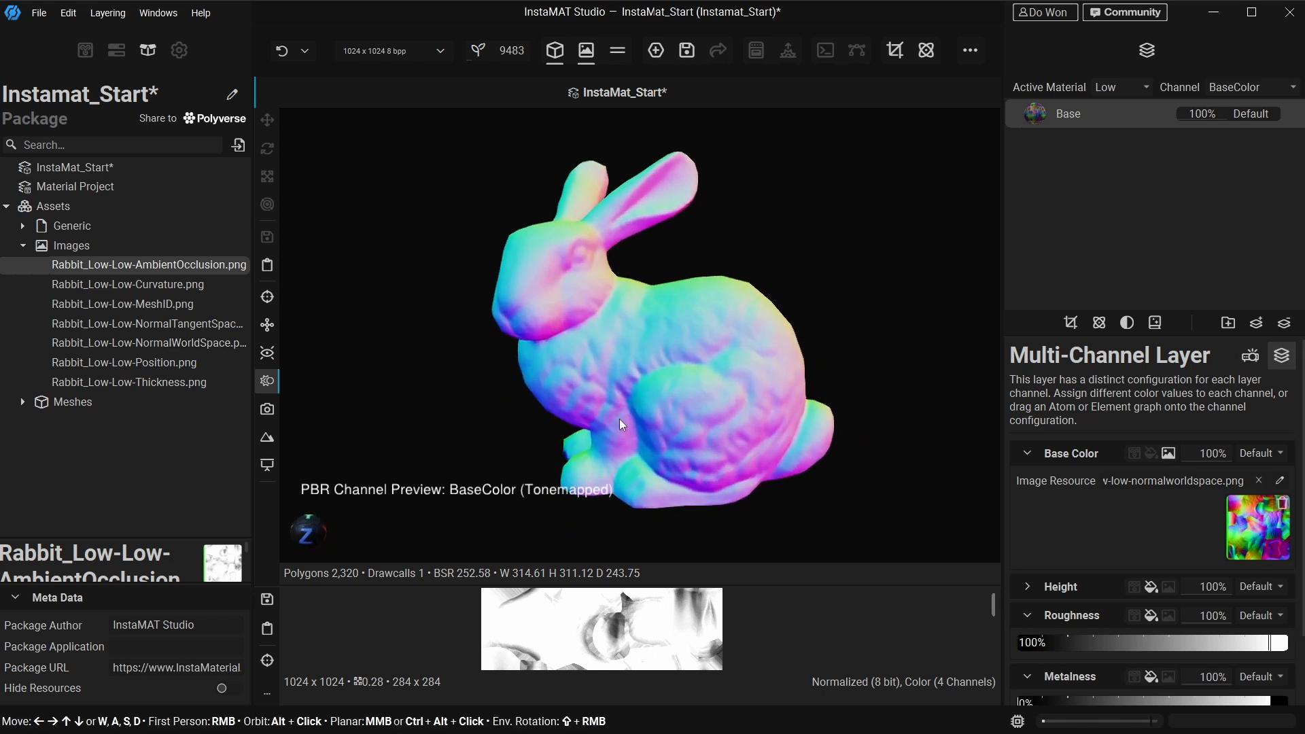
left_click_drag(618, 419, 788, 286, "alt")
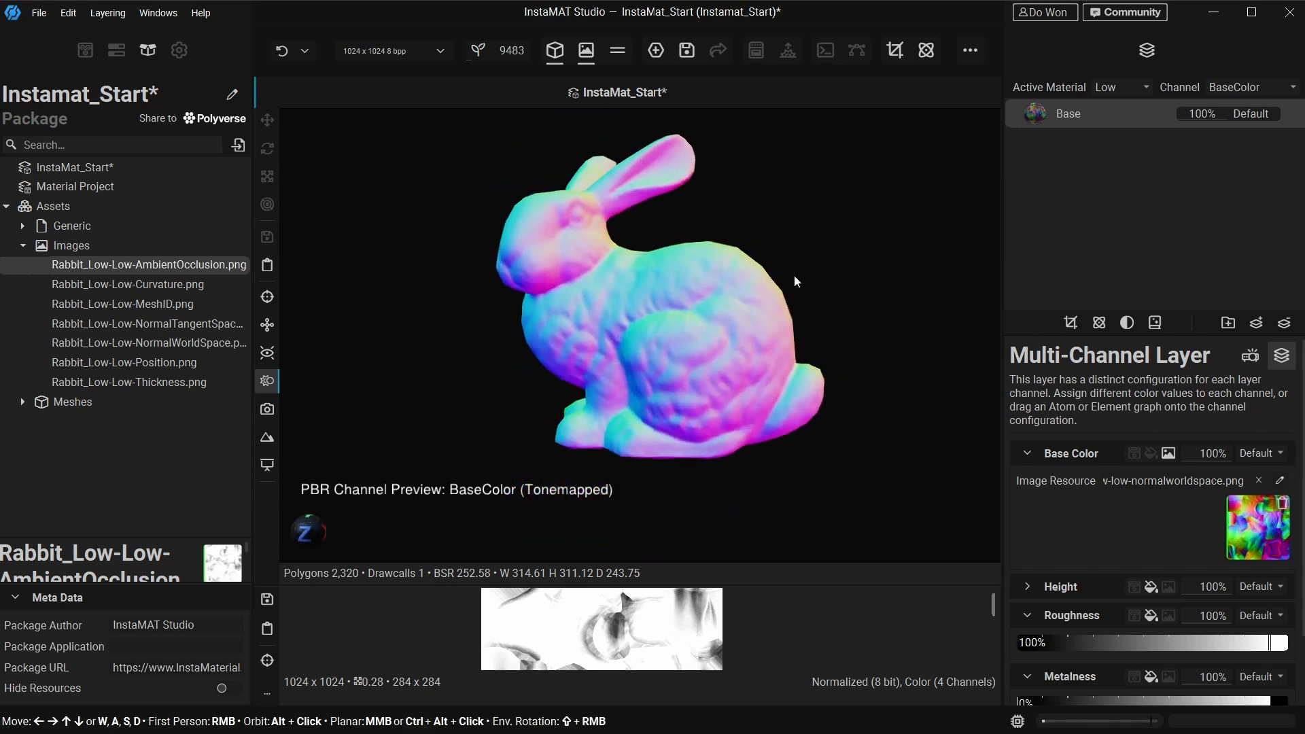
Replace the Base Color image with Rabbit_Low-Low-Position.png and view the position gradient on the rabbit.
left_click(1281, 482)
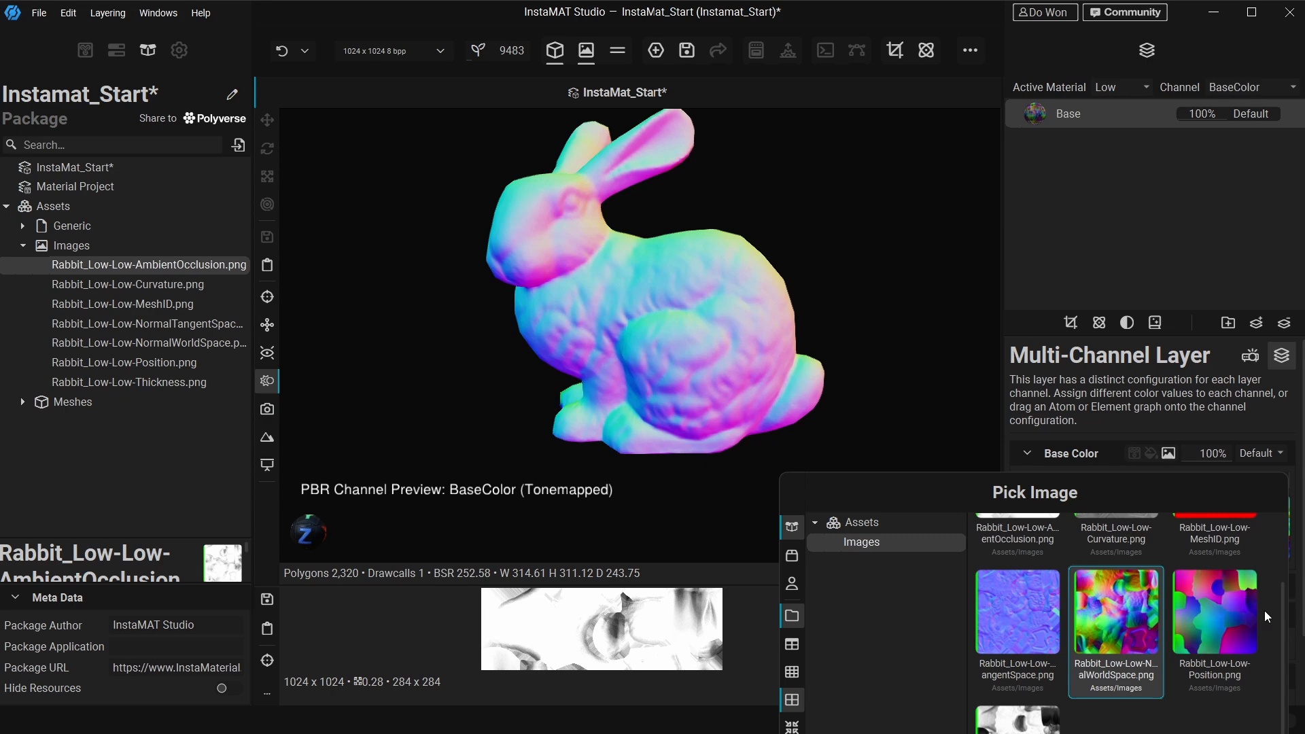
left_click(1234, 626)
mouse_move(768, 378)
left_mouse_down("alt")
mouse_move(336, 364)
mouse_move(787, 373)
left_mouse_up("alt")
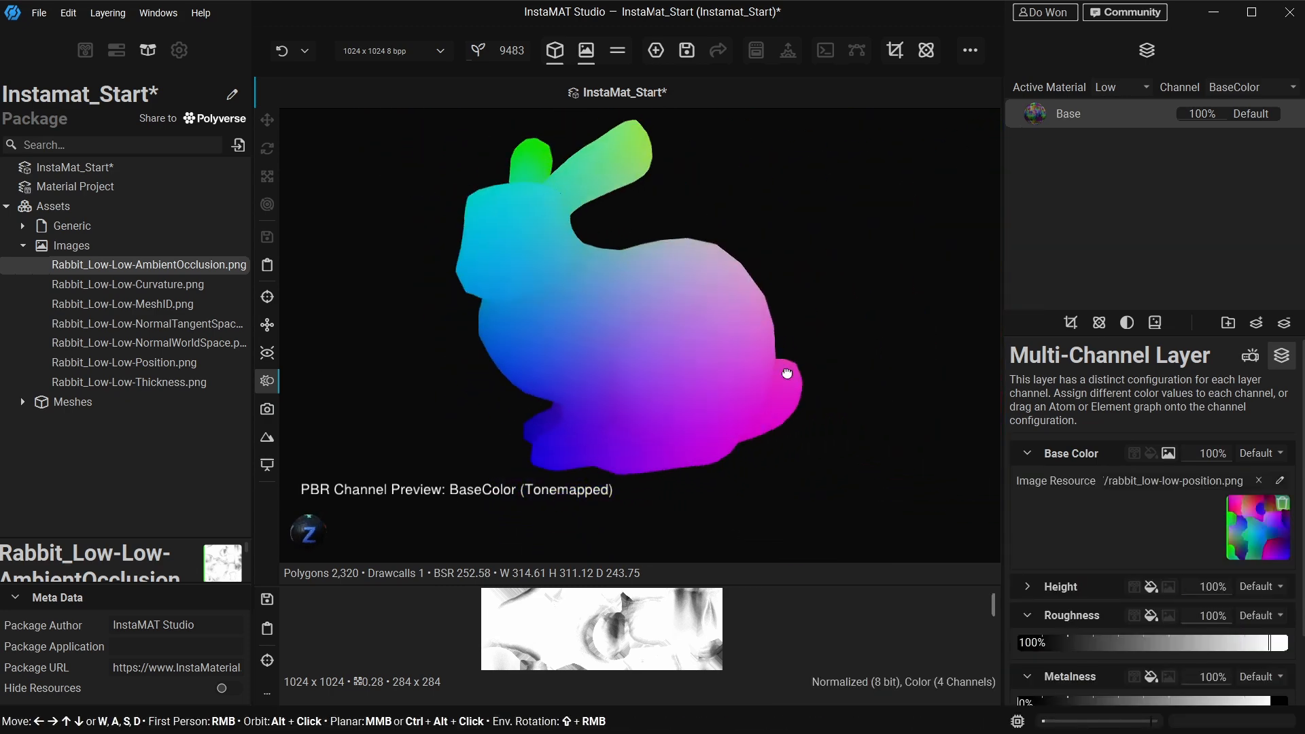
Replace the Base Color image with Rabbit_Low-Low-Thickness.png and view it on the rabbit.
left_click(1281, 482)
left_click(1017, 720)
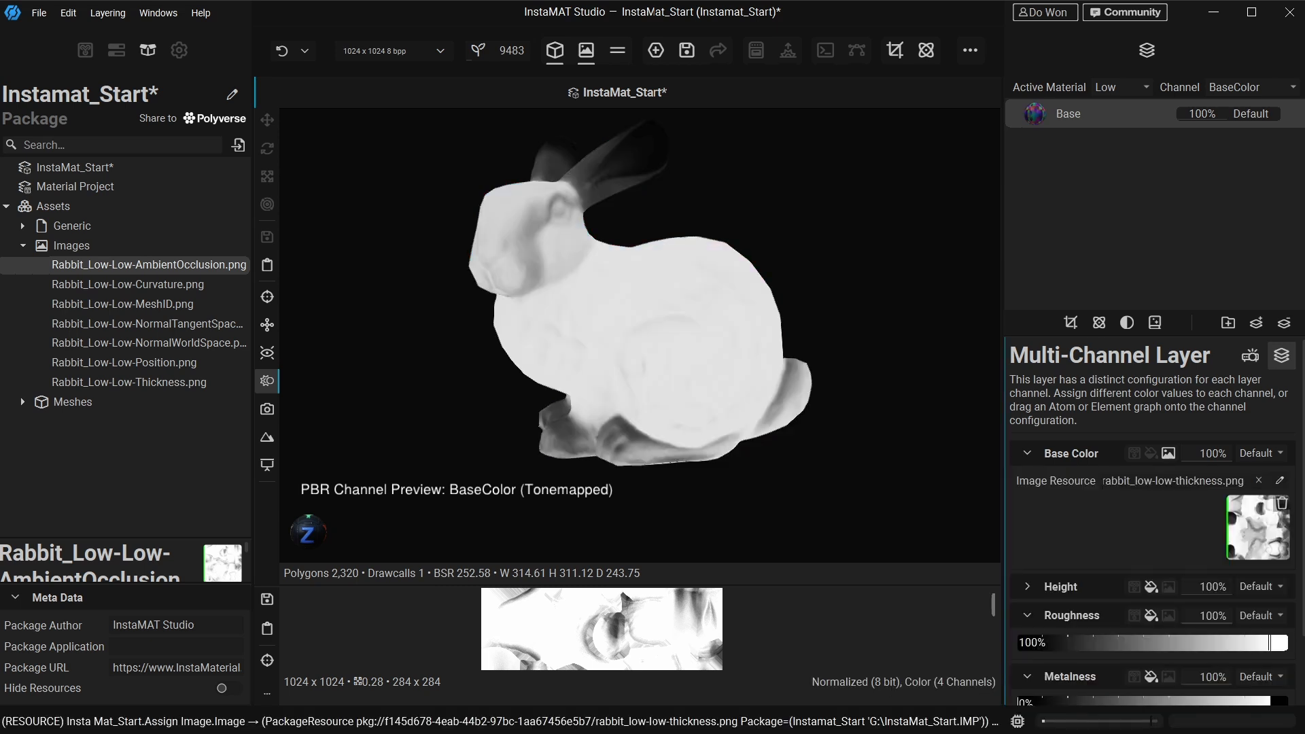
scroll(612, 356, "up", 5)
left_click_drag(606, 352, 672, 354, "alt")
Examine the thickness map, comparing the rabbit's thin ears with its head and body from several angles.
scroll(609, 390, "down", 3)
scroll(552, 359, "up", 3)
scroll(552, 359, "down", 3)
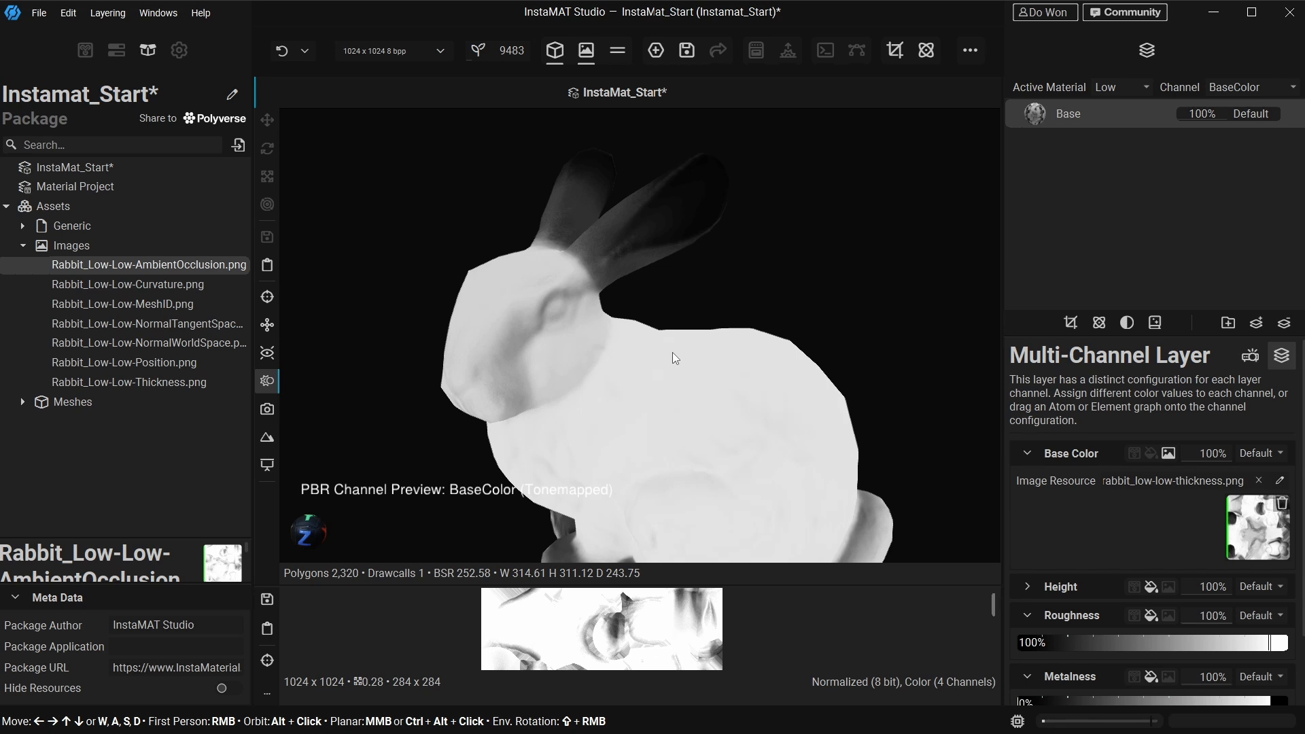
mouse_move(672, 352)
left_mouse_down("alt")
mouse_move(638, 407)
mouse_move(645, 321)
mouse_move(659, 387)
mouse_move(687, 414)
mouse_move(658, 355)
left_mouse_up("alt")
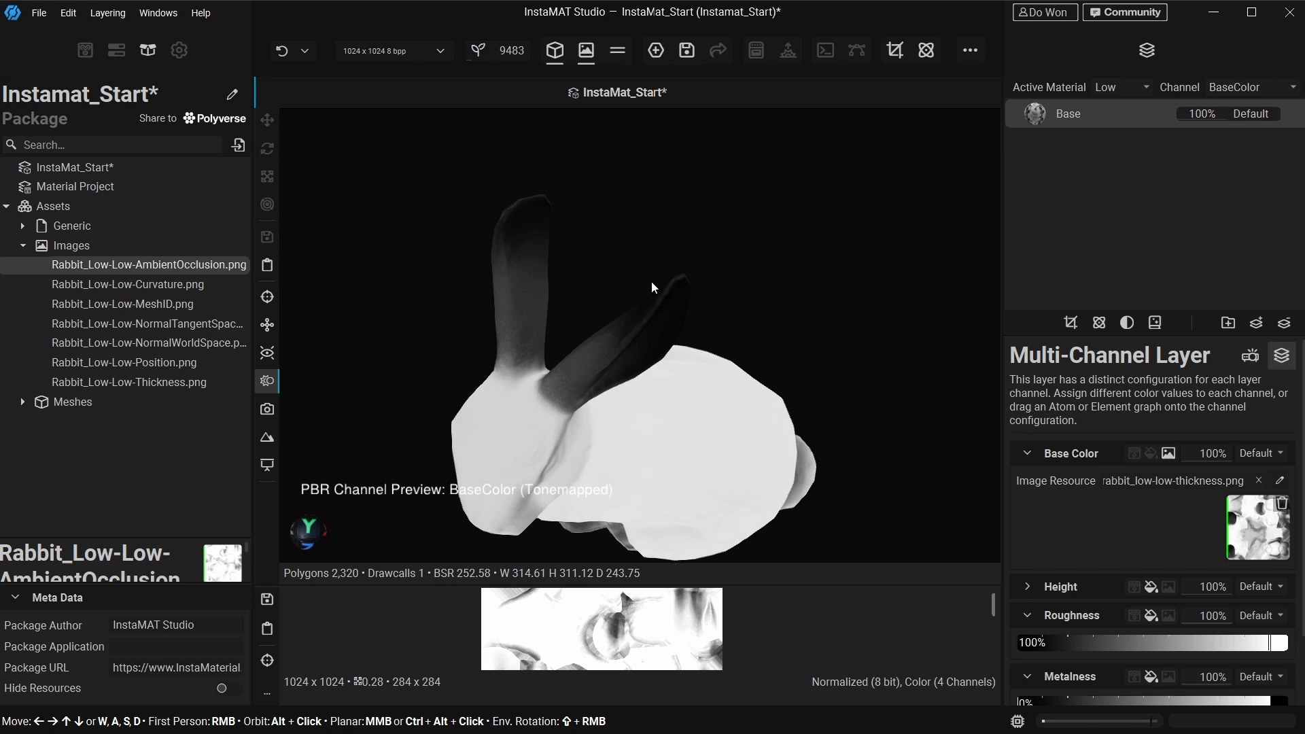
scroll(651, 281, "up", 5)
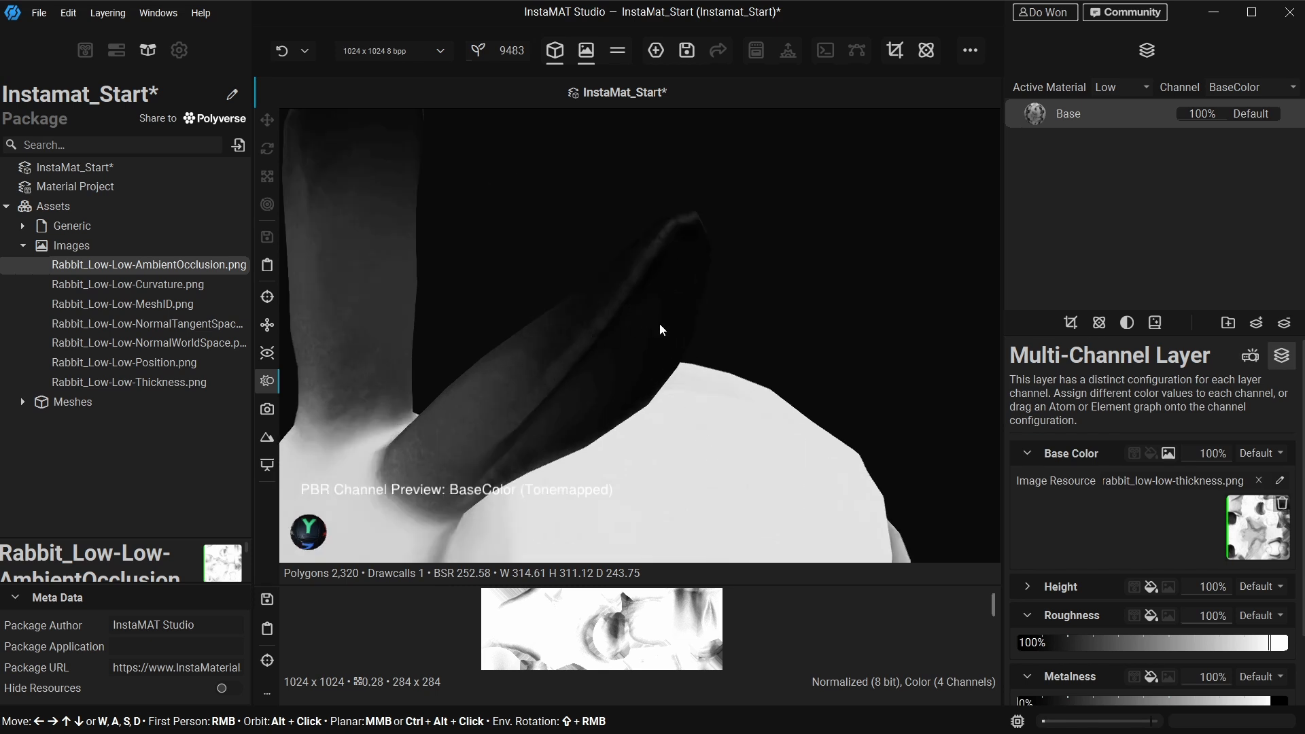
left_click_drag(704, 375, 790, 247, "alt")
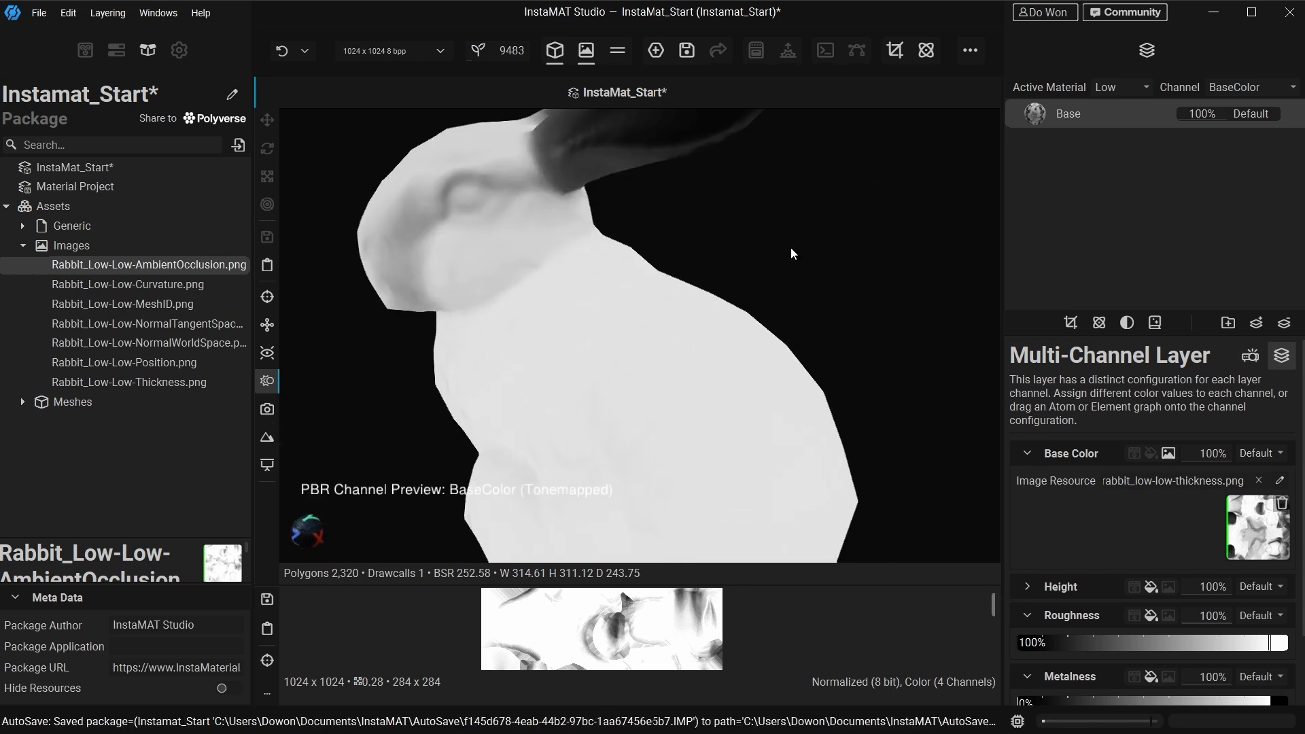
left_click_drag(551, 413, 891, 291, "alt")
left_click_drag(824, 367, 552, 368, "alt")
left_click_drag(636, 299, 666, 217, "alt")
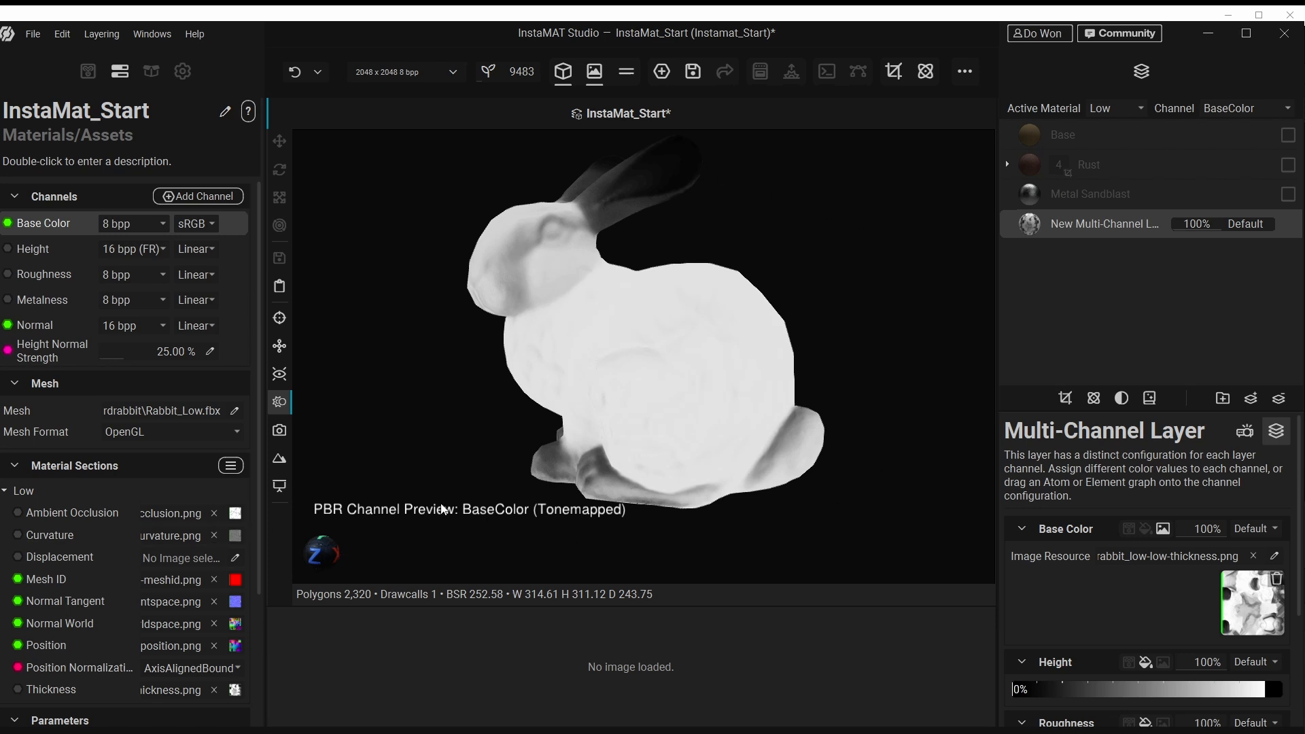
left_click_drag(494, 353, 502, 354)
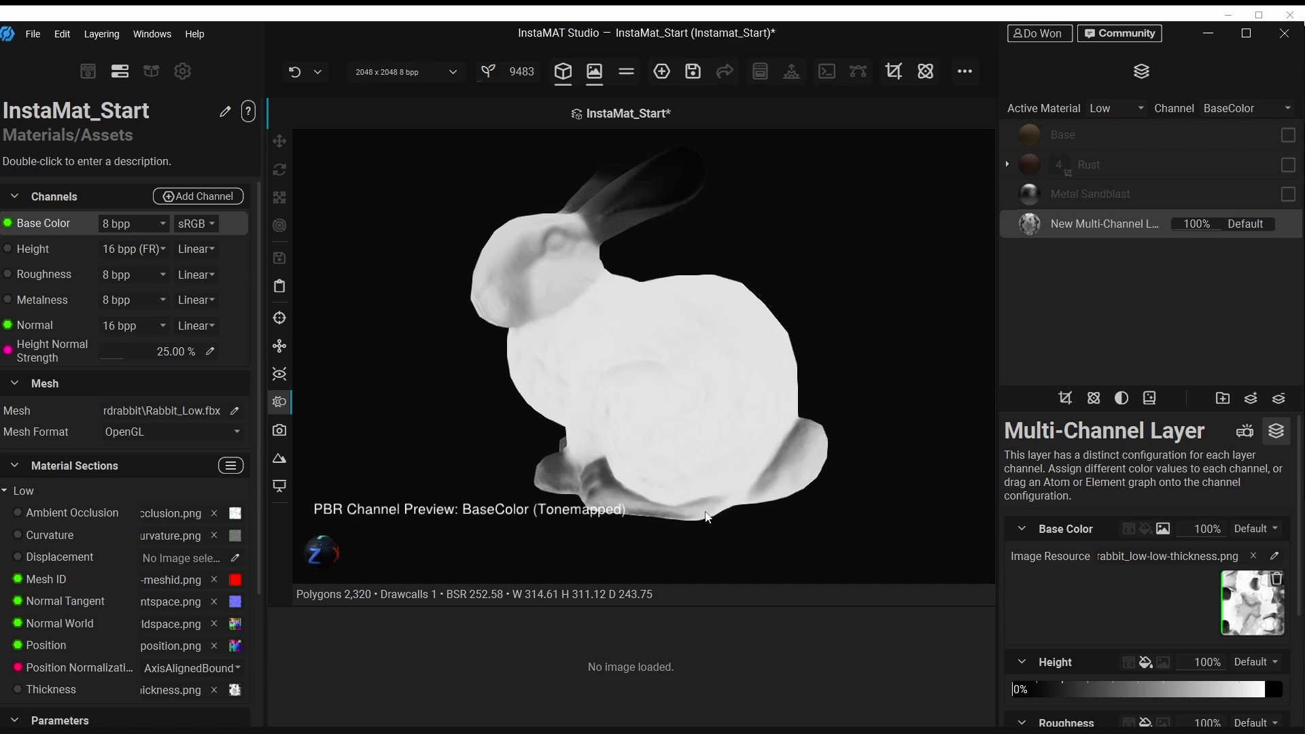
middle_click_drag(726, 477, 713, 488)
mouse_move(687, 483)
left_mouse_down()
mouse_move(702, 481)
mouse_move(692, 481)
left_mouse_up()
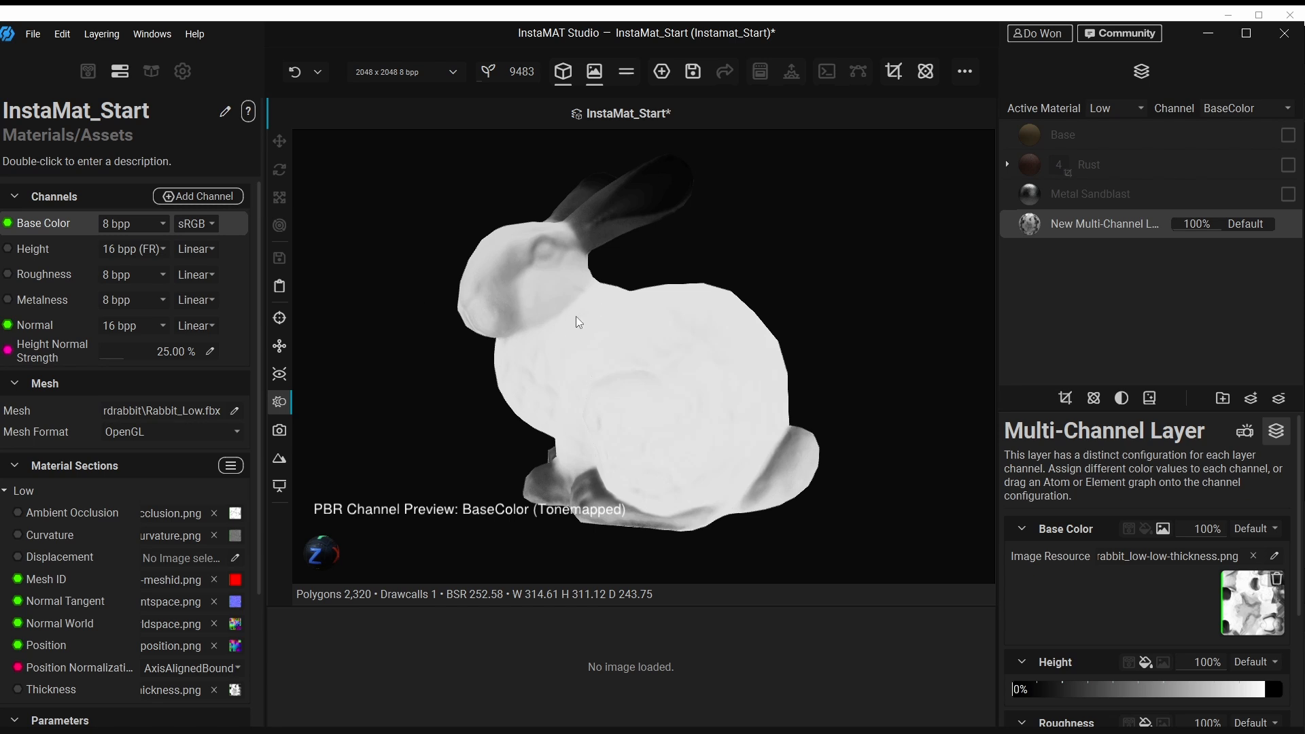
mouse_move(597, 298)
left_mouse_down()
mouse_move(595, 313)
mouse_move(607, 306)
left_mouse_up()
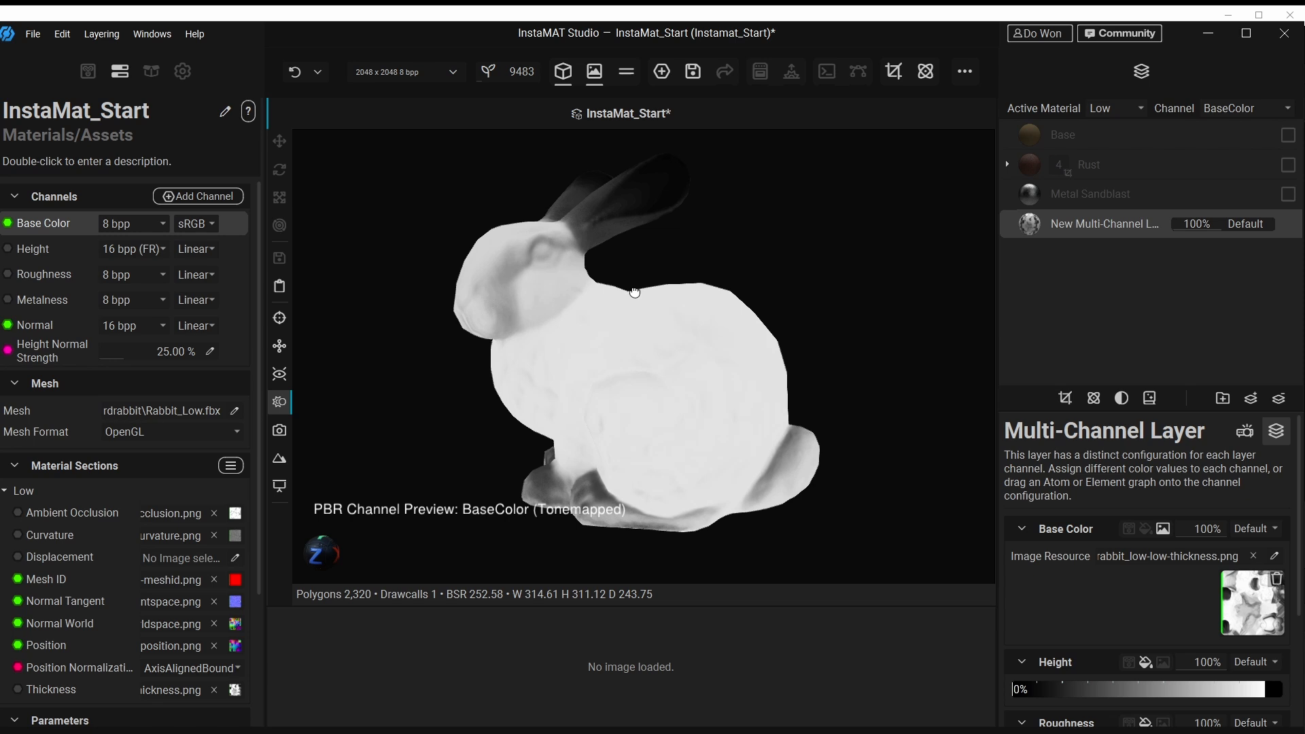
middle_click_drag(631, 290, 648, 308)
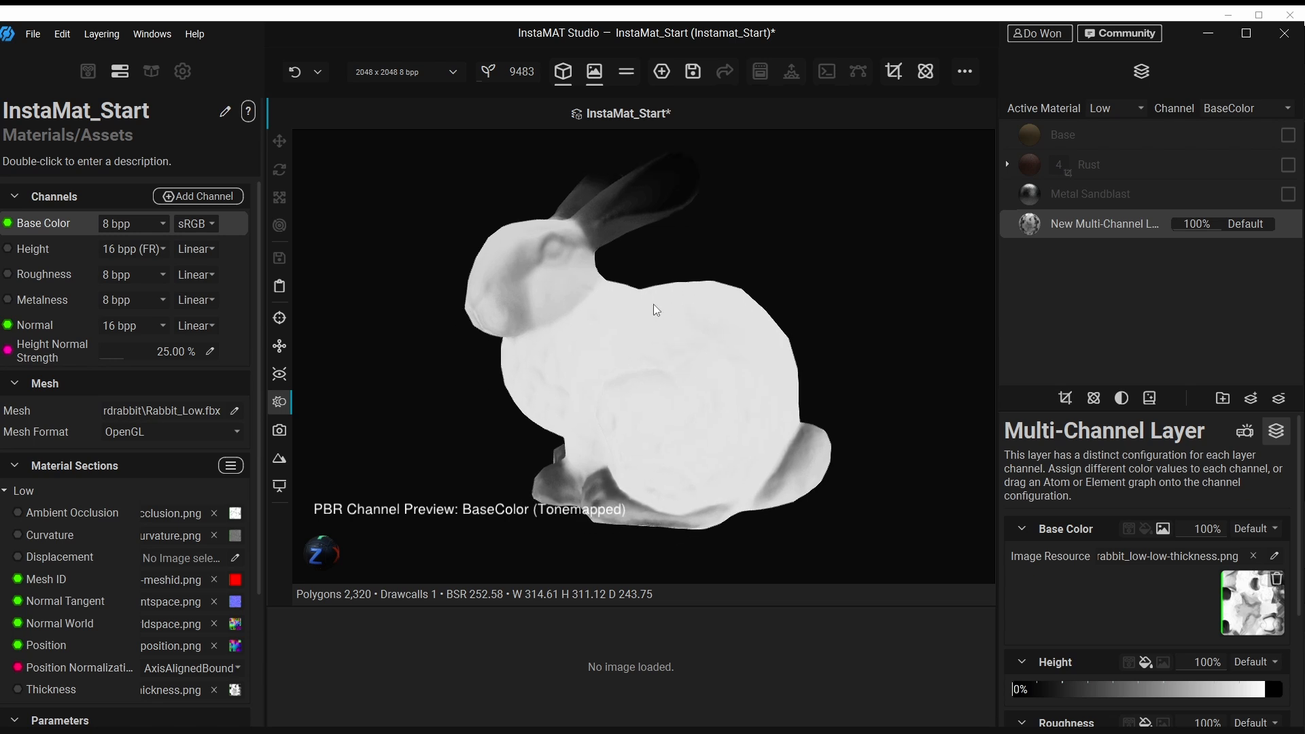